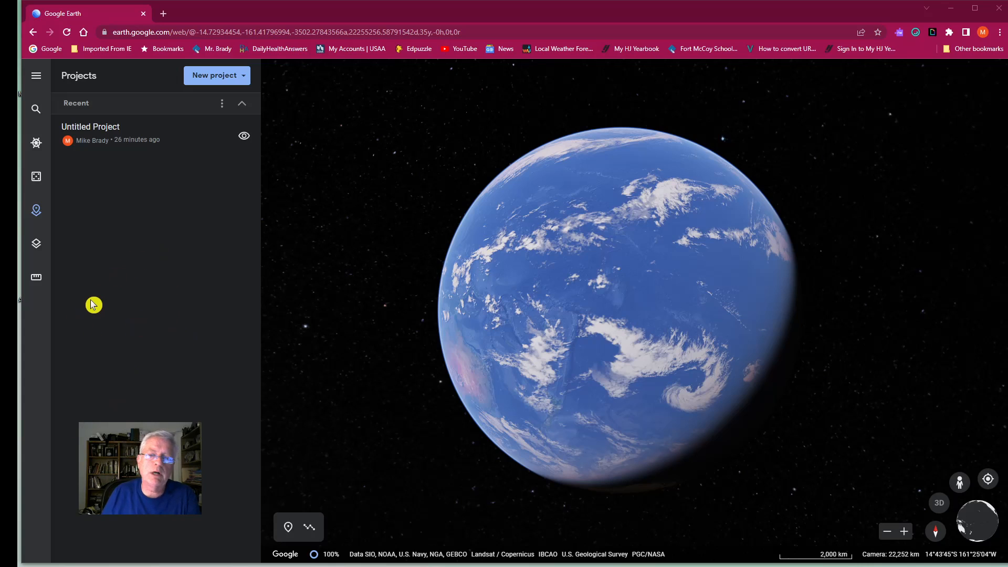
Create a Google Drive project titled with the student's name and "- Final Project", and describe it as the final project for the teacher's world history class
{"action": "left_click", "coordinate": [239, 83]}
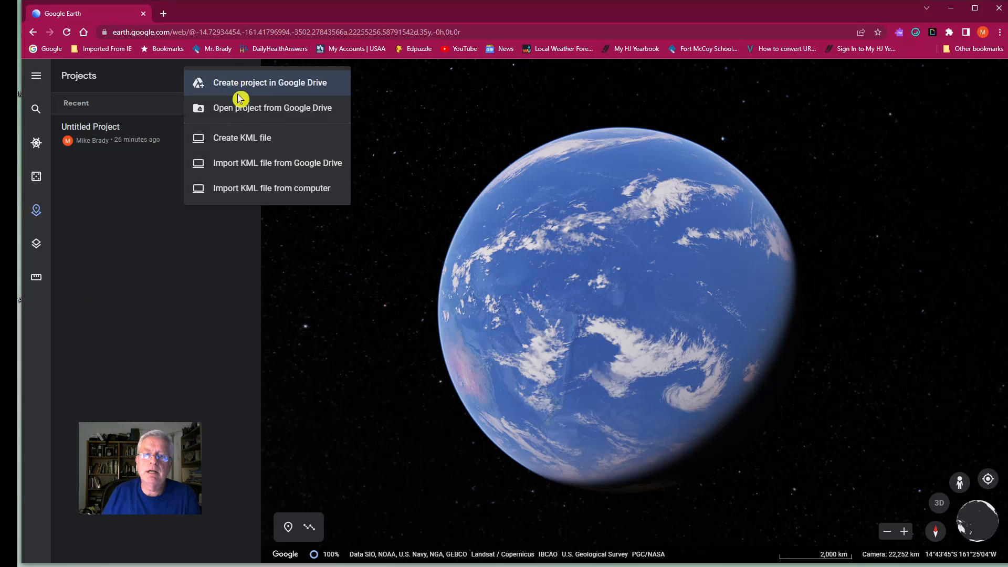
{"action": "left_click", "coordinate": [294, 88]}
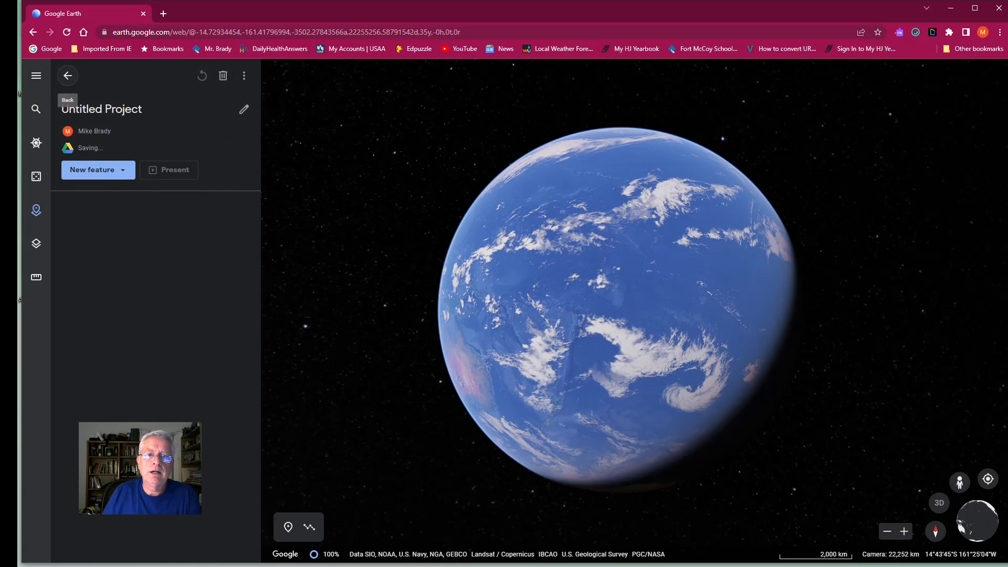
{"action": "left_click", "coordinate": [117, 108]}
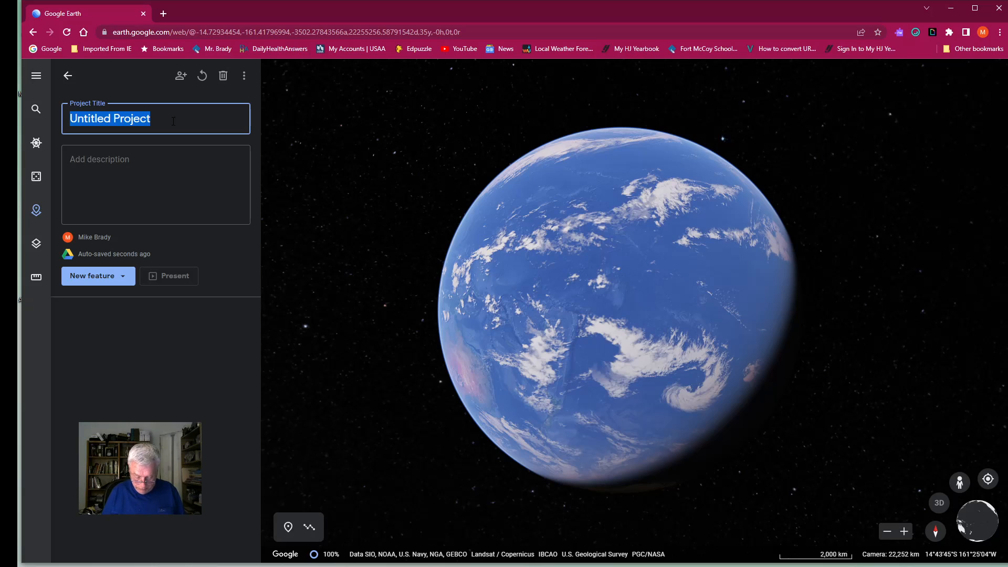
{"action": "type", "text": "Johnny Smith"}
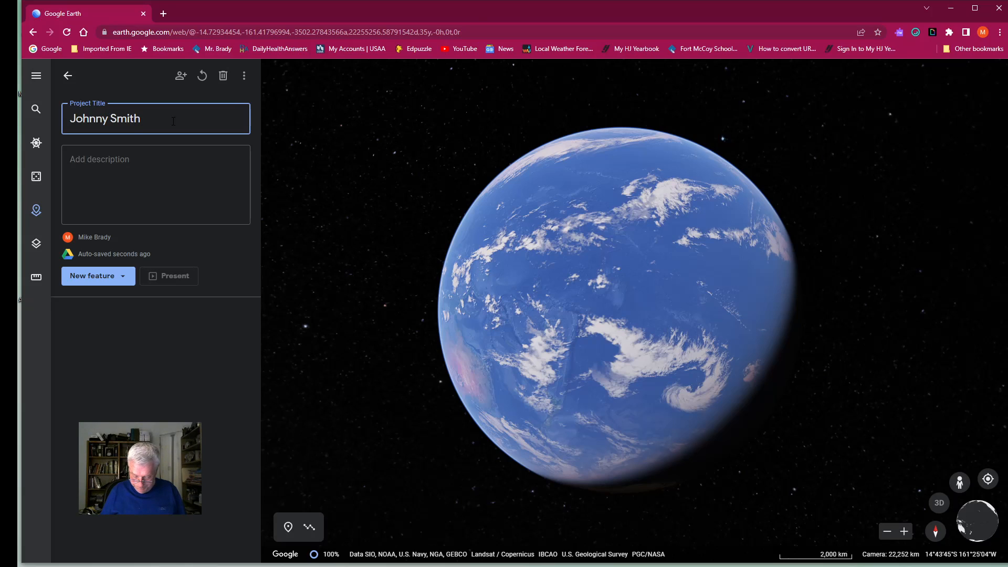
{"action": "type", "text": "- Final Project"}
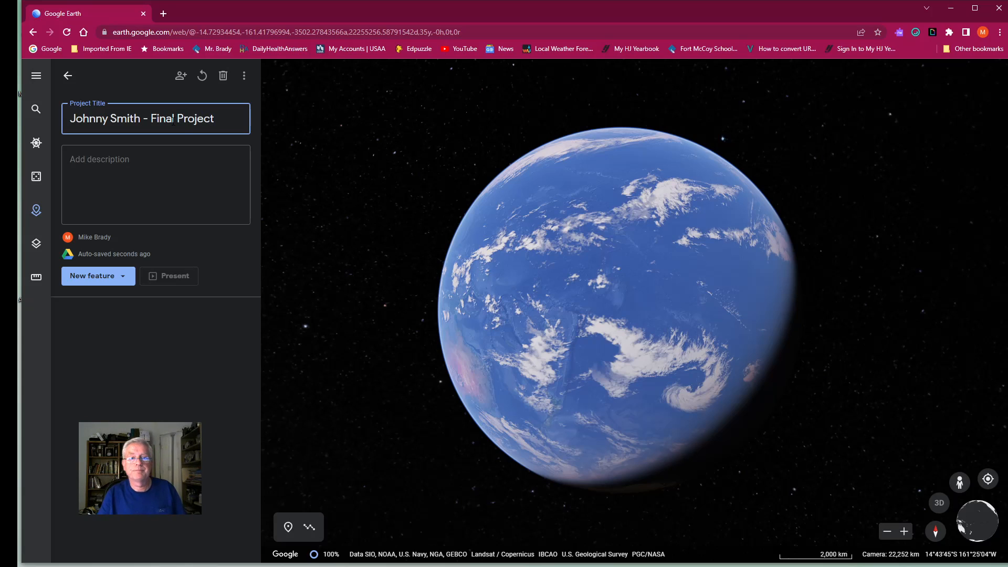
{"action": "left_click", "coordinate": [162, 163]}
{"action": "type", "text": "Thi"}
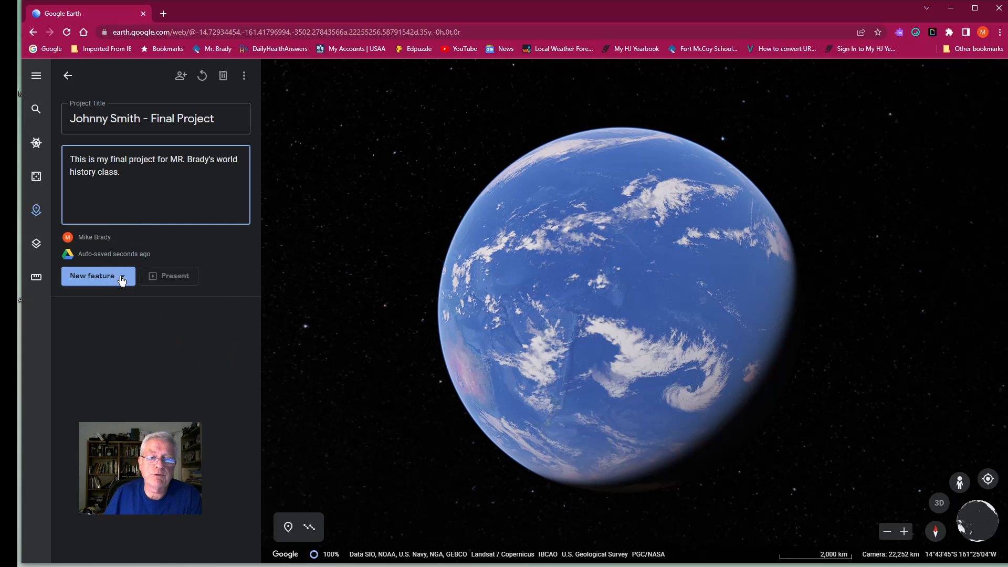
{"action": "left_click", "coordinate": [36, 77]}
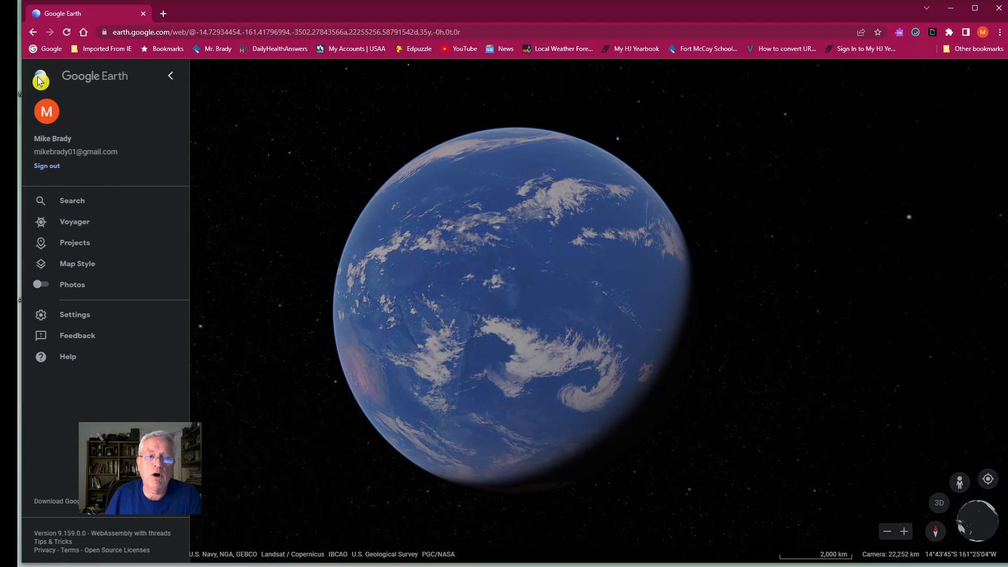
{"action": "left_click", "coordinate": [171, 76]}
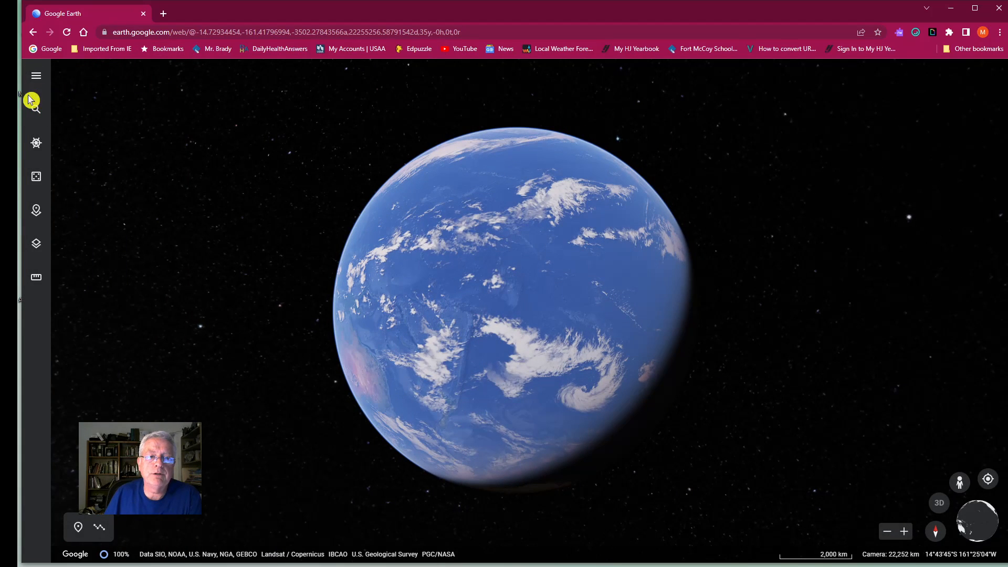
{"action": "left_click", "coordinate": [36, 210]}
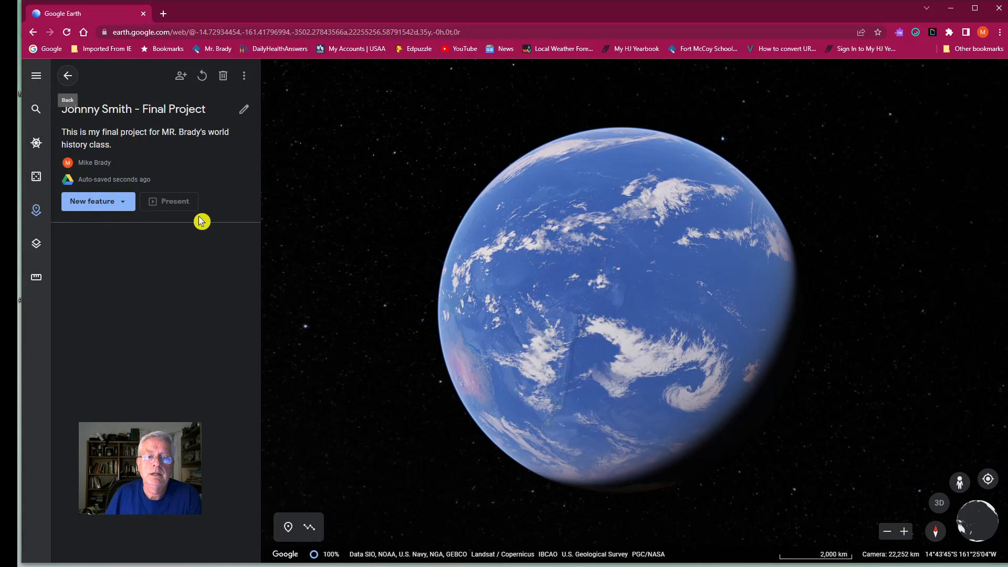
{"action": "left_click", "coordinate": [37, 76]}
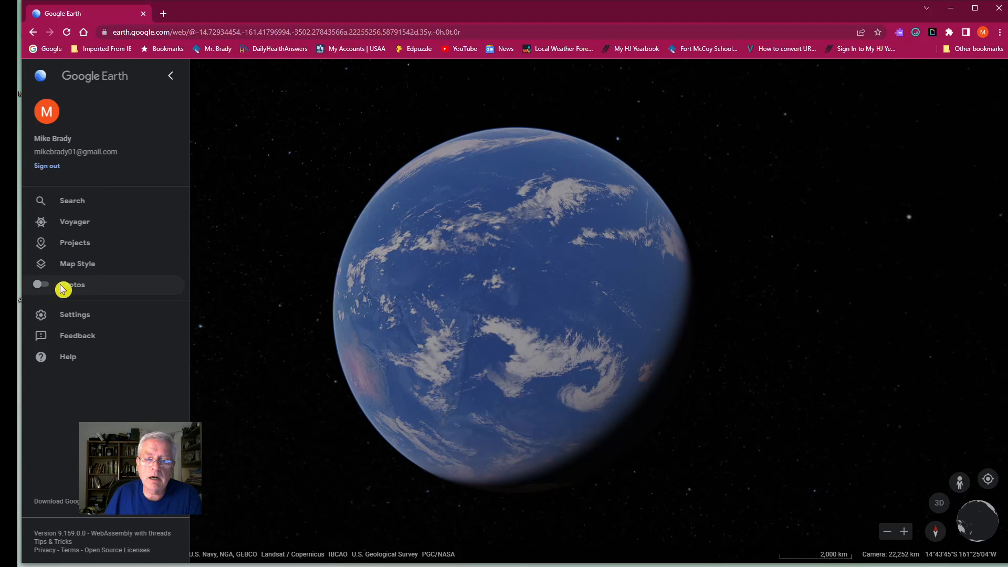
{"action": "left_click", "coordinate": [171, 76]}
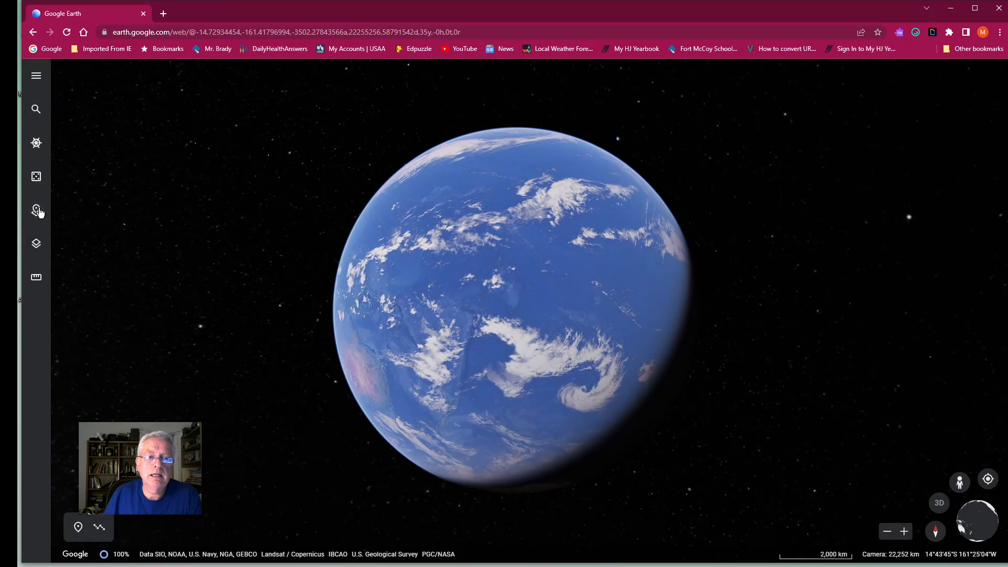
Turn off the 3D Buildings layer in the map style settings
{"action": "left_click", "coordinate": [42, 246]}
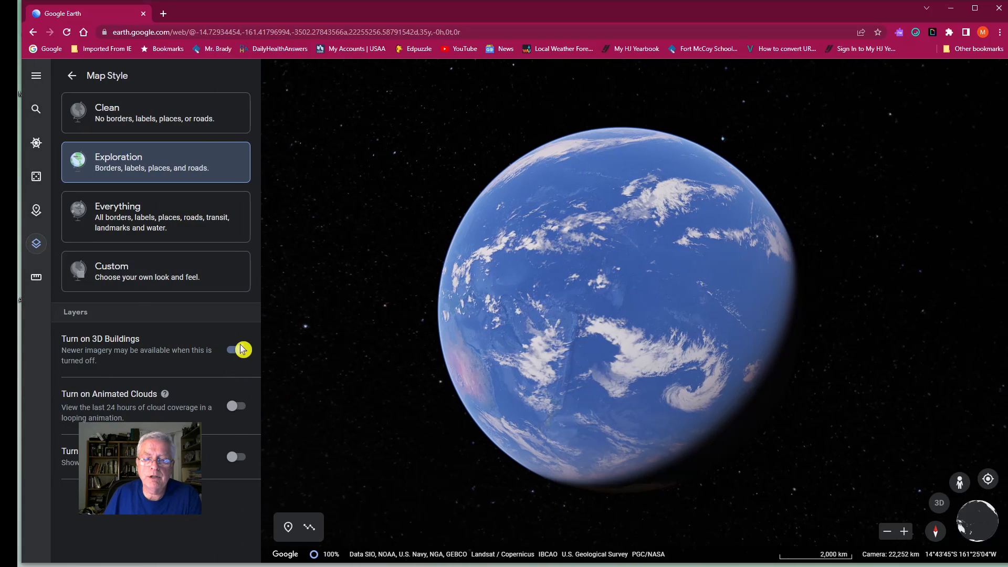
{"action": "left_click", "coordinate": [239, 350]}
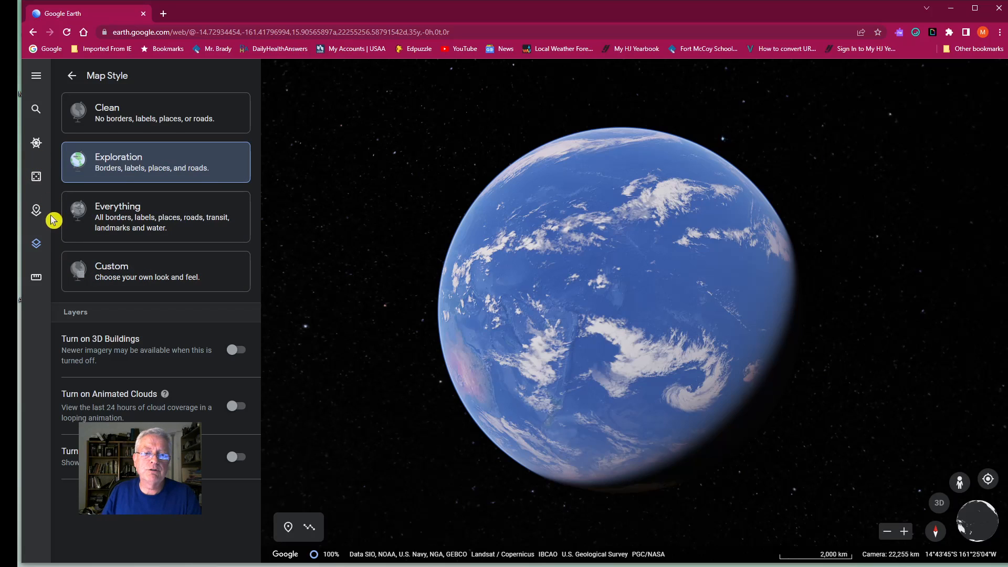
{"action": "left_click", "coordinate": [38, 245]}
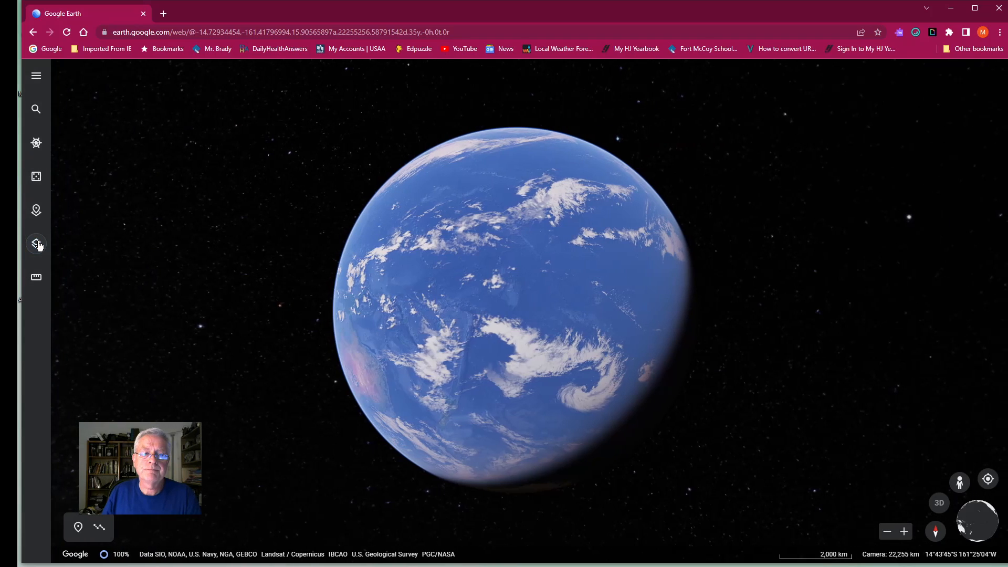
{"action": "left_click", "coordinate": [36, 77]}
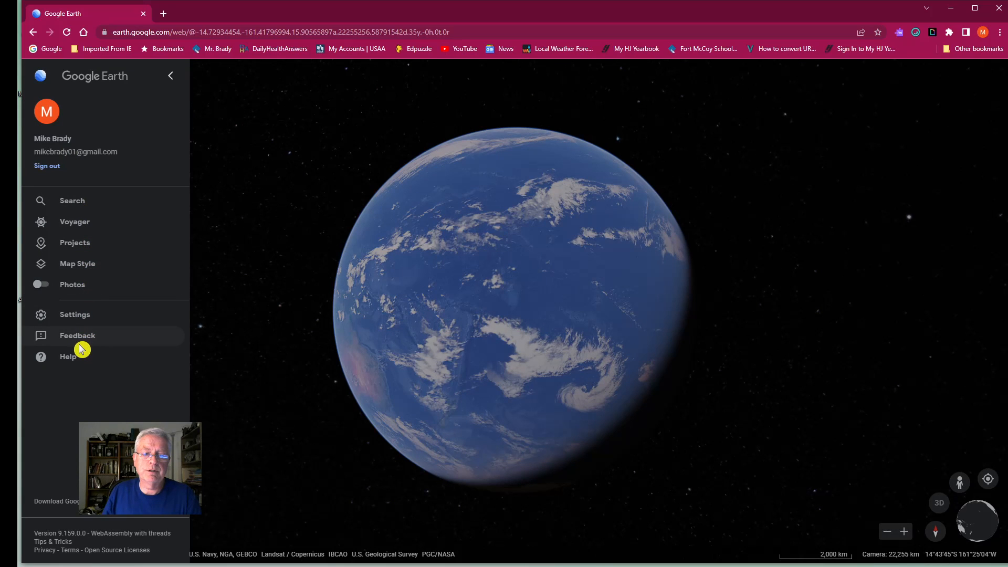
{"action": "left_click", "coordinate": [171, 76]}
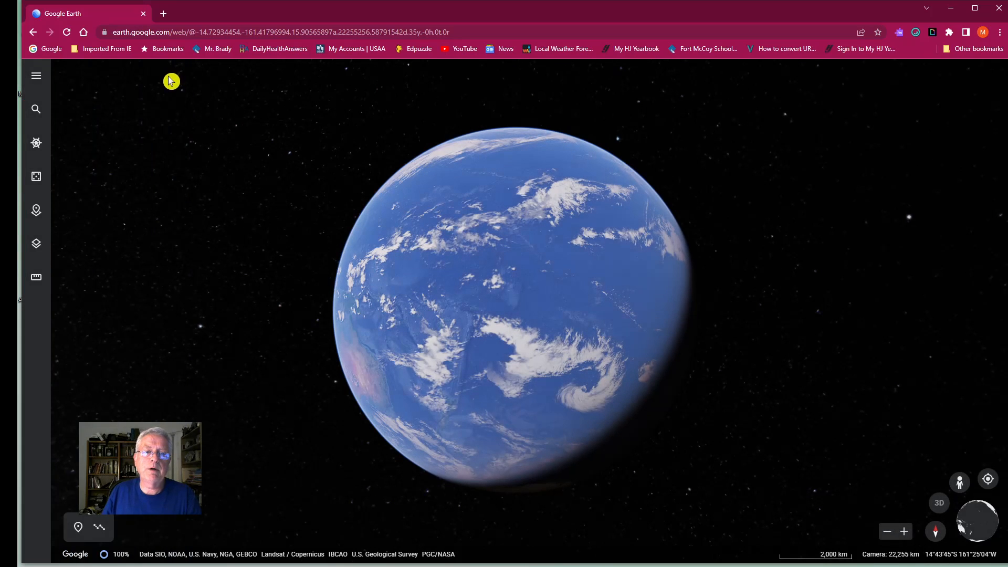
Search for "tigris river" as a new place for the final project and go to the Tigris River, Iraq result
{"action": "left_click", "coordinate": [34, 214]}
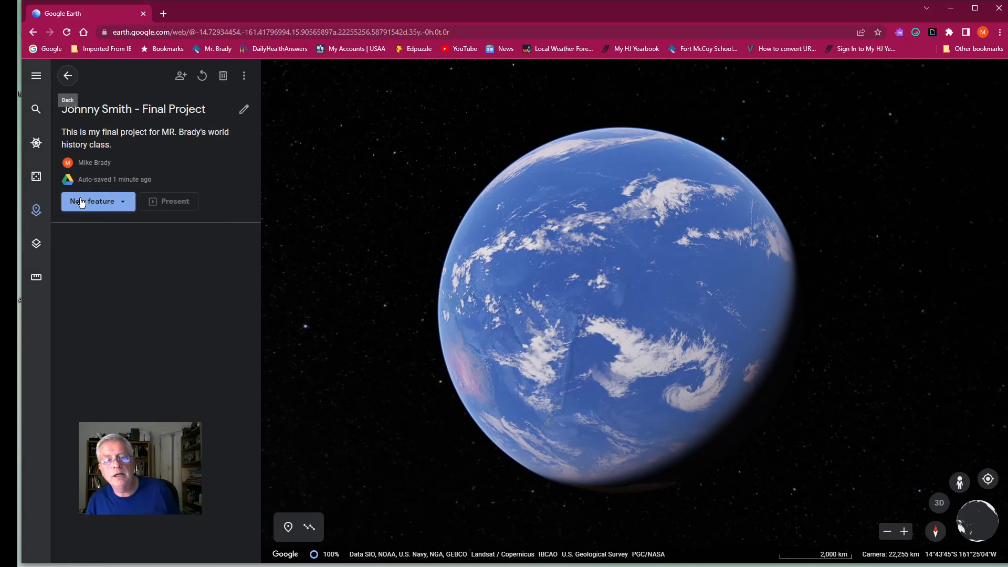
{"action": "left_click", "coordinate": [112, 206]}
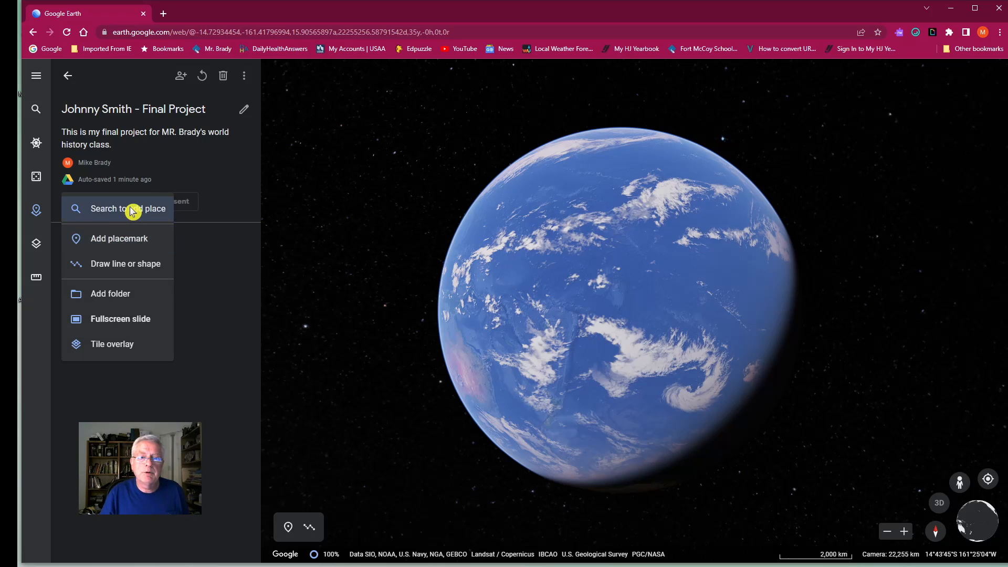
{"action": "left_click", "coordinate": [133, 210]}
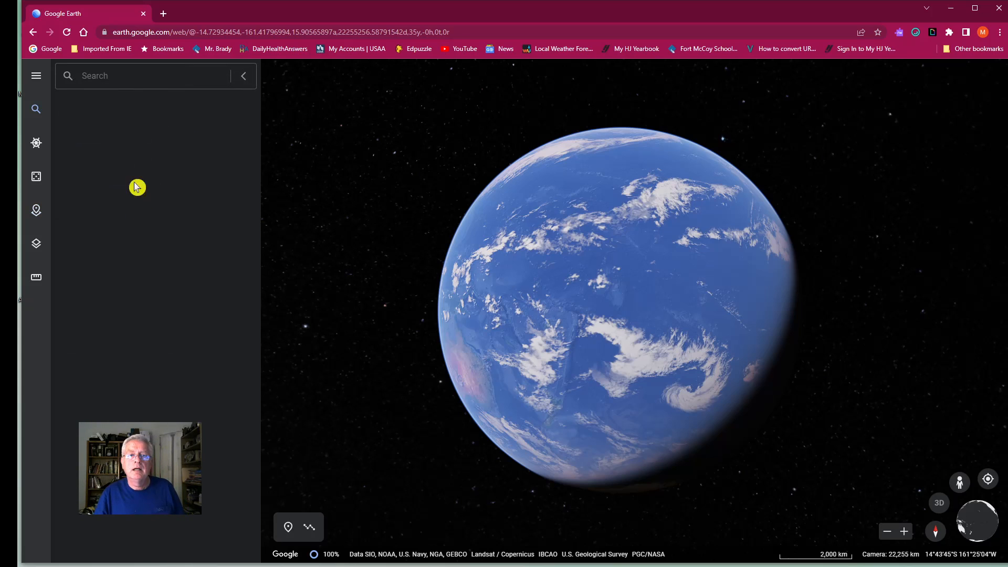
{"action": "type", "text": "tigris river"}
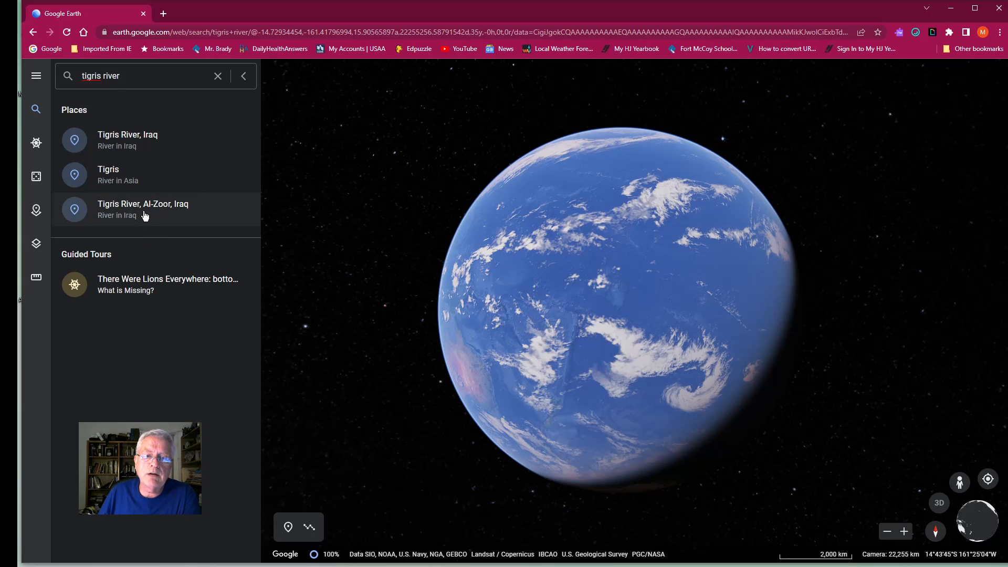
{"action": "left_click", "coordinate": [128, 145]}
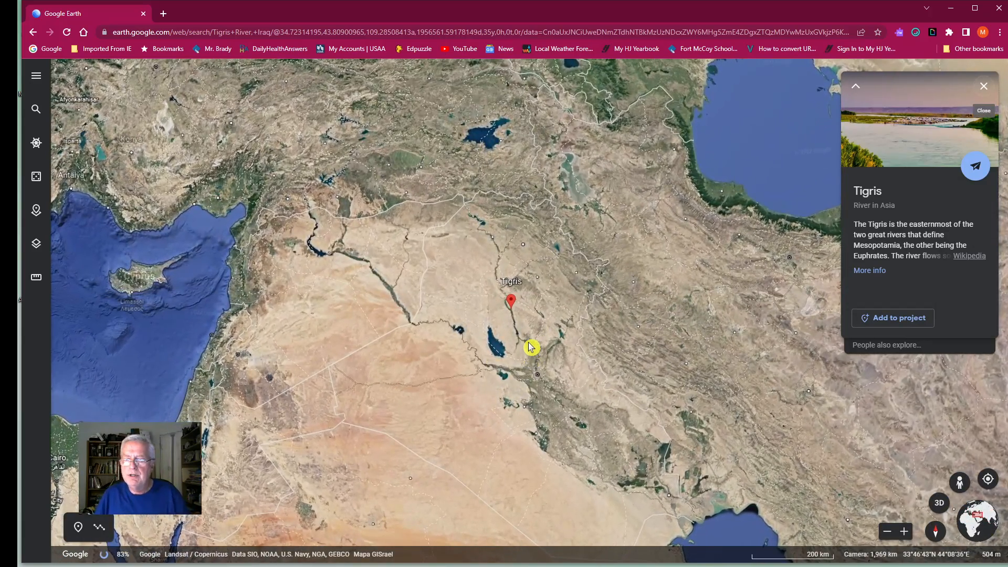
Add the Tigris place to the final project and open its placemark for editing
{"action": "scroll", "coordinate": [530, 347], "scroll_direction": "up", "scroll_amount": 5}
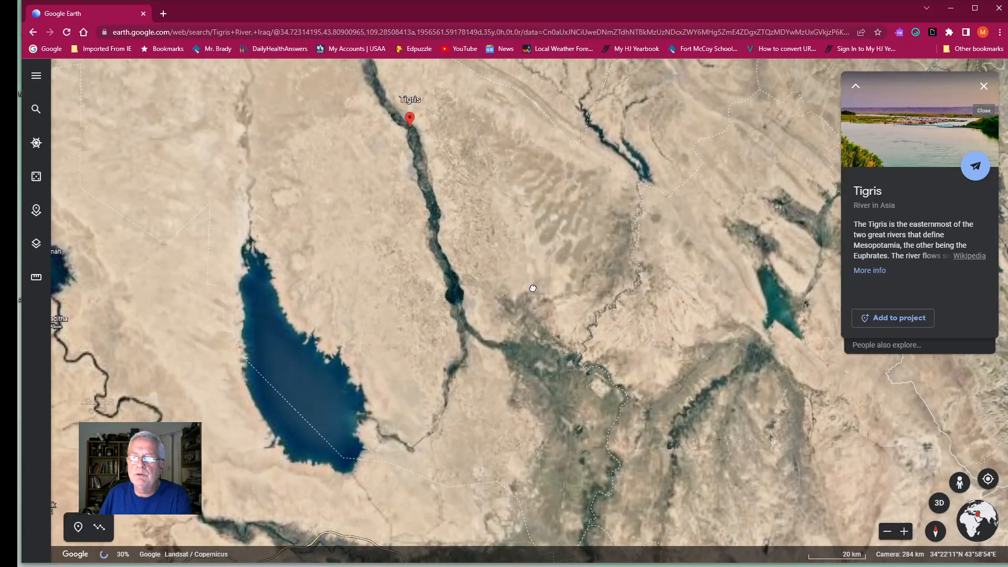
{"action": "scroll", "coordinate": [546, 316], "scroll_direction": "down", "scroll_amount": 5}
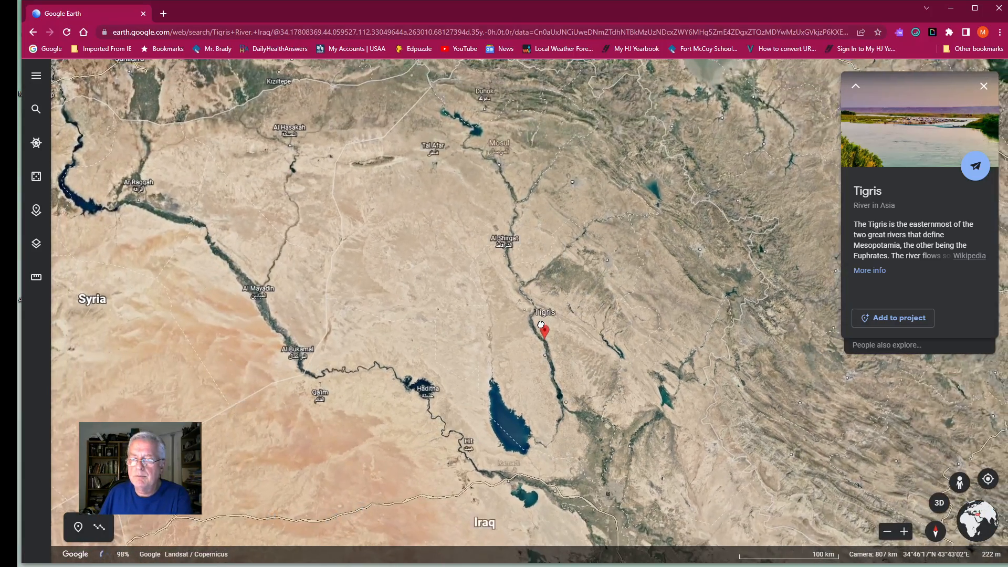
{"action": "left_click_drag", "start_coordinate": [538, 345], "coordinate": [497, 279]}
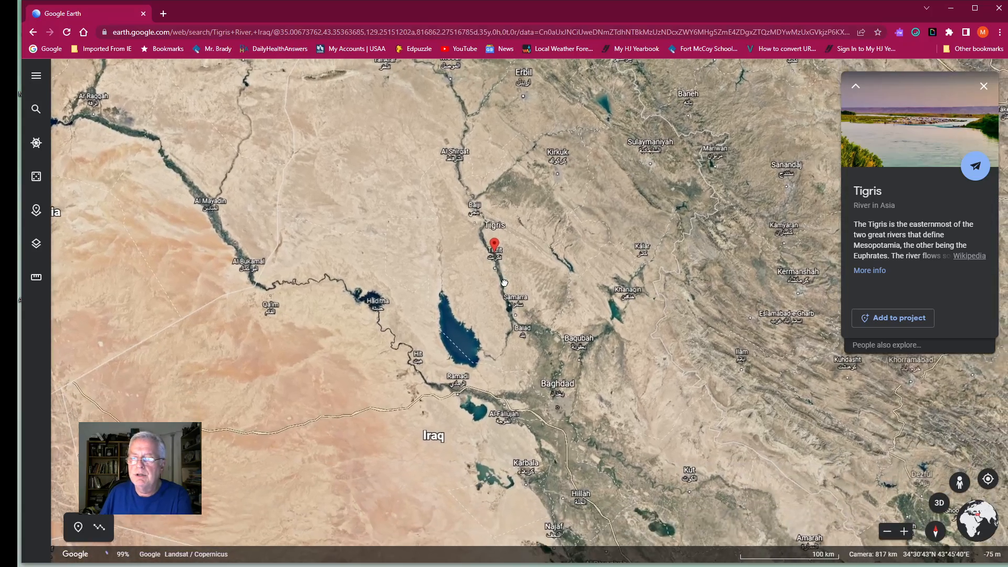
{"action": "scroll", "coordinate": [508, 286], "scroll_direction": "up", "scroll_amount": 5}
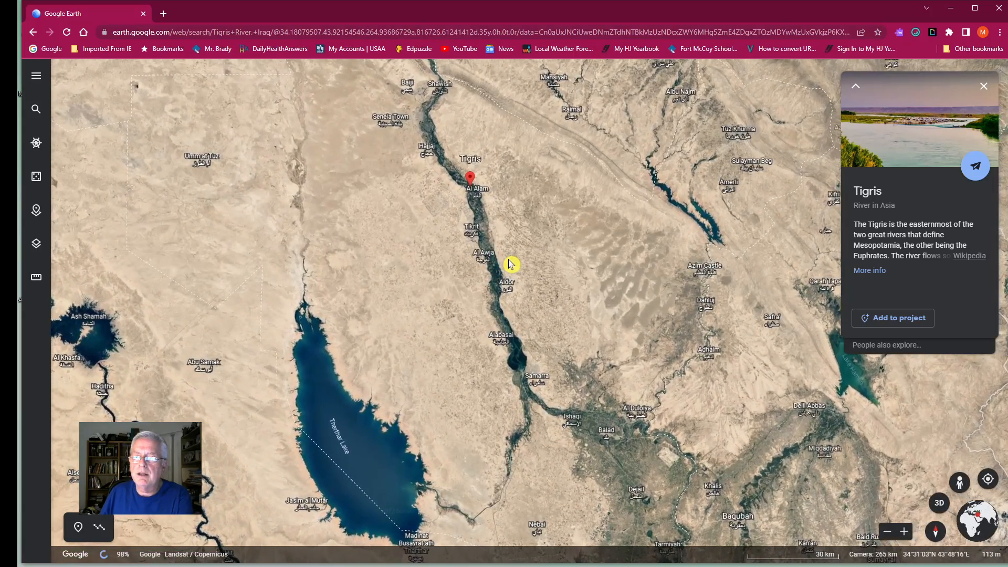
{"action": "left_click_drag", "start_coordinate": [510, 266], "coordinate": [535, 311]}
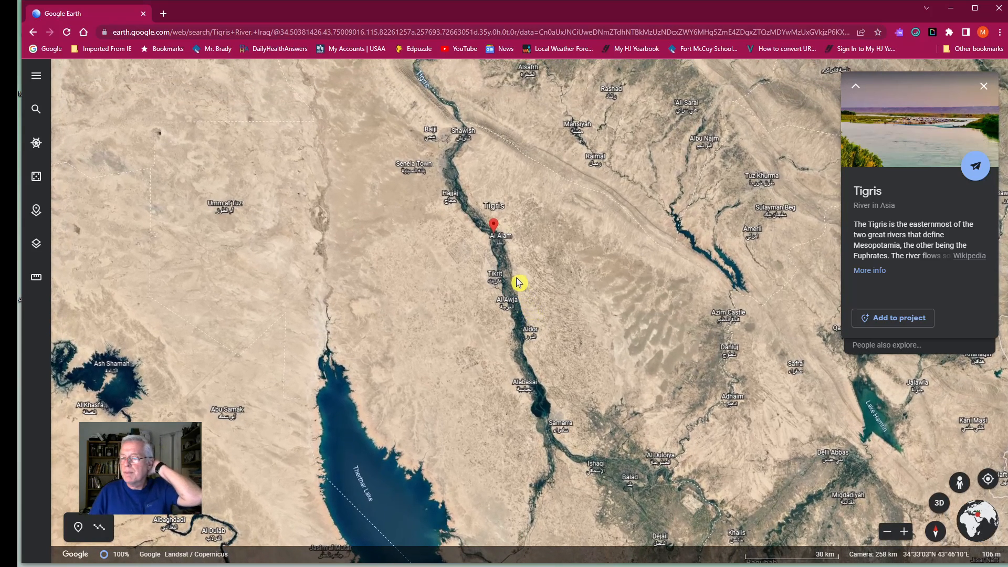
{"action": "left_click", "coordinate": [895, 319]}
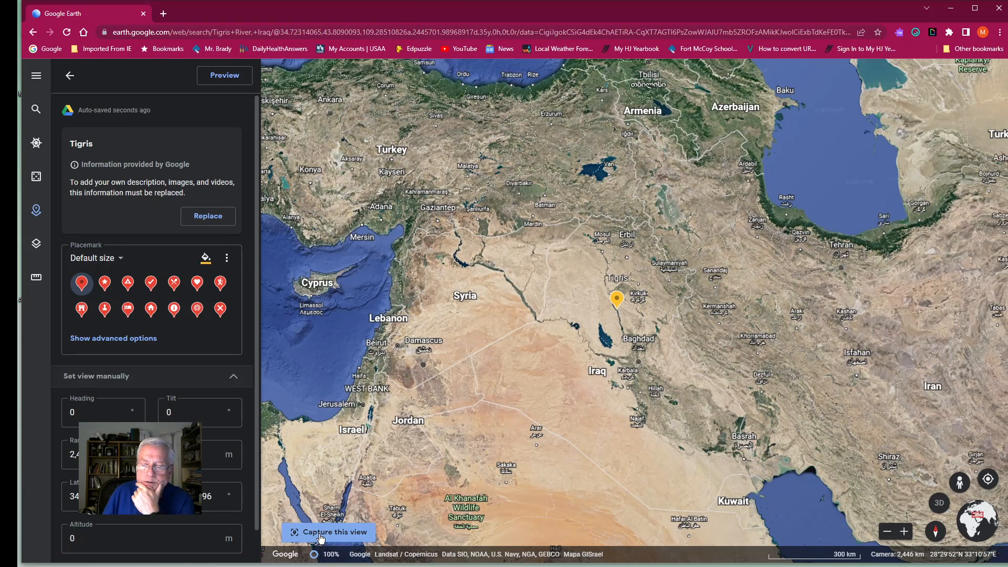
Capture a close-up map view of the river around the Tigris placemark as the placemark's saved view
{"action": "scroll", "coordinate": [622, 329], "scroll_direction": "up", "scroll_amount": 6}
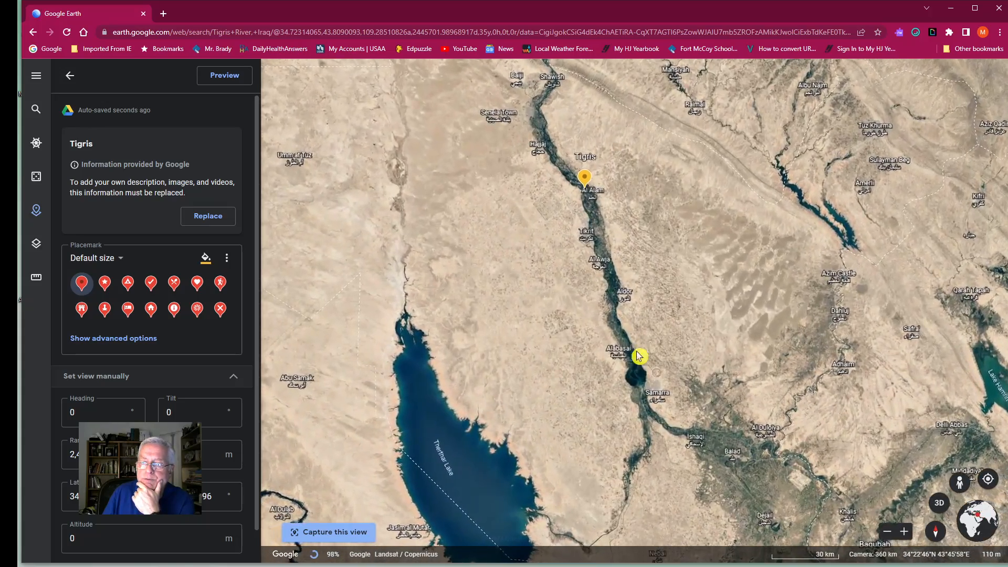
{"action": "left_click_drag", "start_coordinate": [590, 184], "coordinate": [652, 269]}
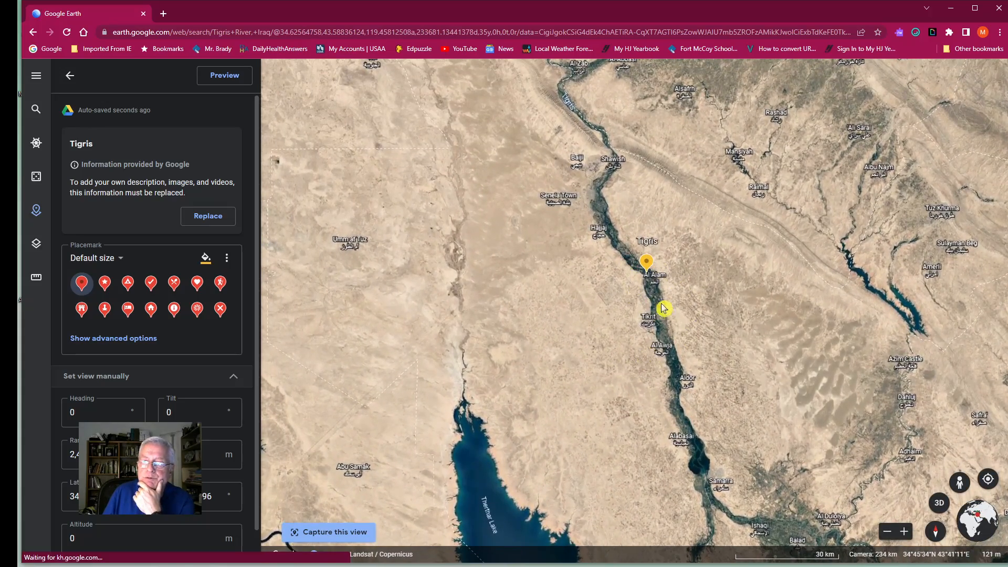
{"action": "left_click", "coordinate": [324, 533]}
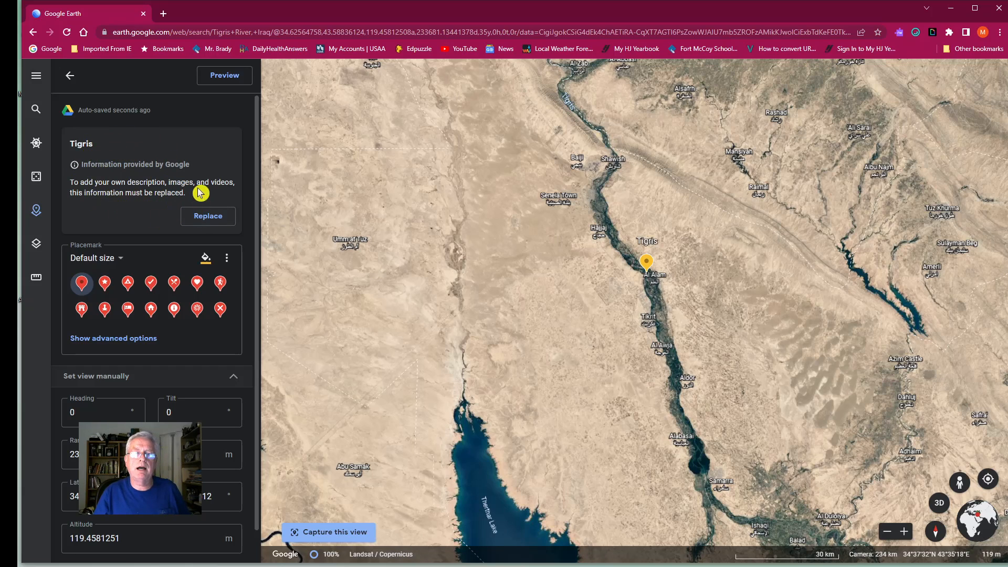
Replace the Google-provided information and begin the description with "The Tigris River is one of two imporant rivers in Mesopotamia"
{"action": "left_click", "coordinate": [218, 223]}
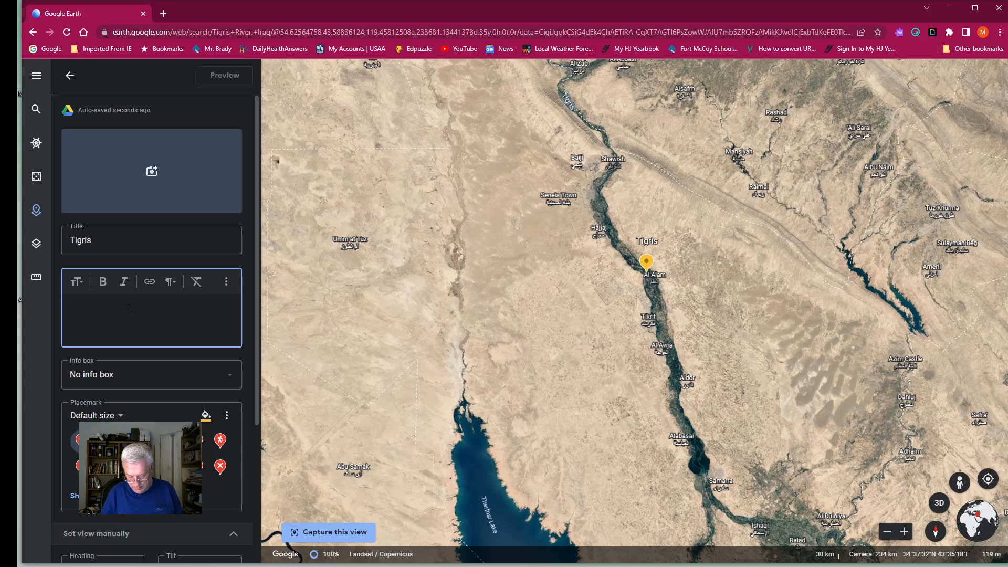
{"action": "type", "text": "he Ti"}
{"action": "key", "text": "BackSpace"}
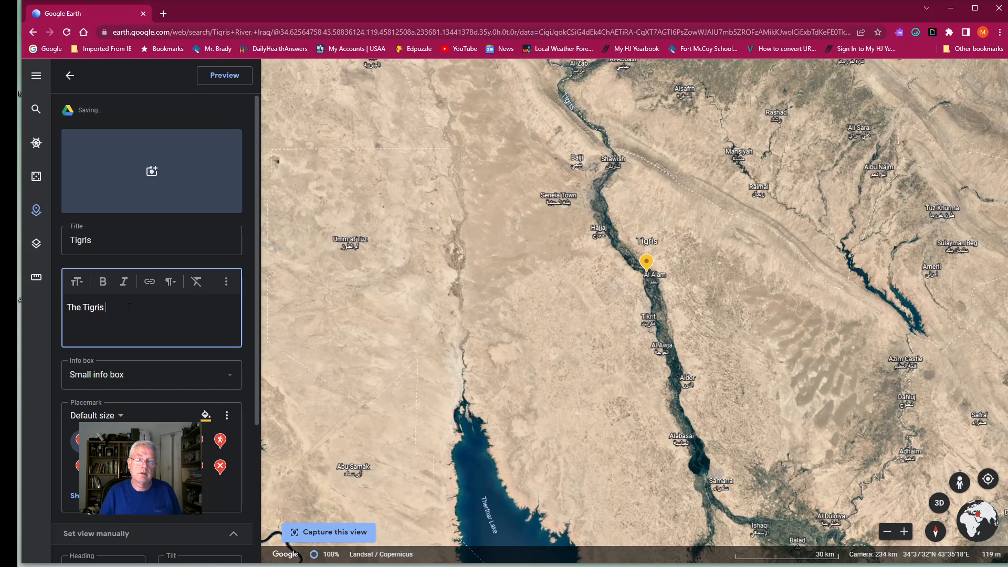
{"action": "type", "text": "is one of two impo"}
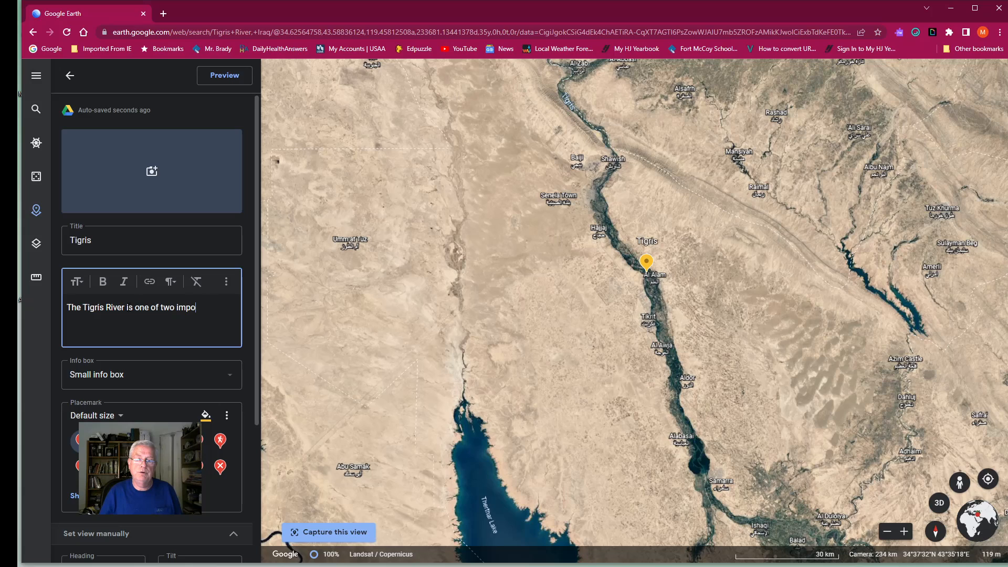
{"action": "type", "text": "r"}
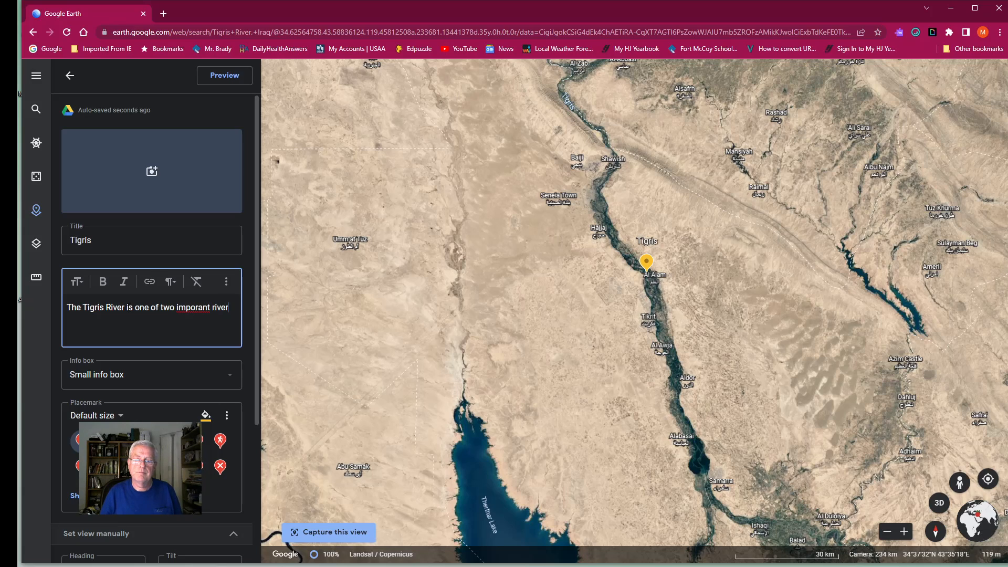
{"action": "type", "text": "ataMe"}
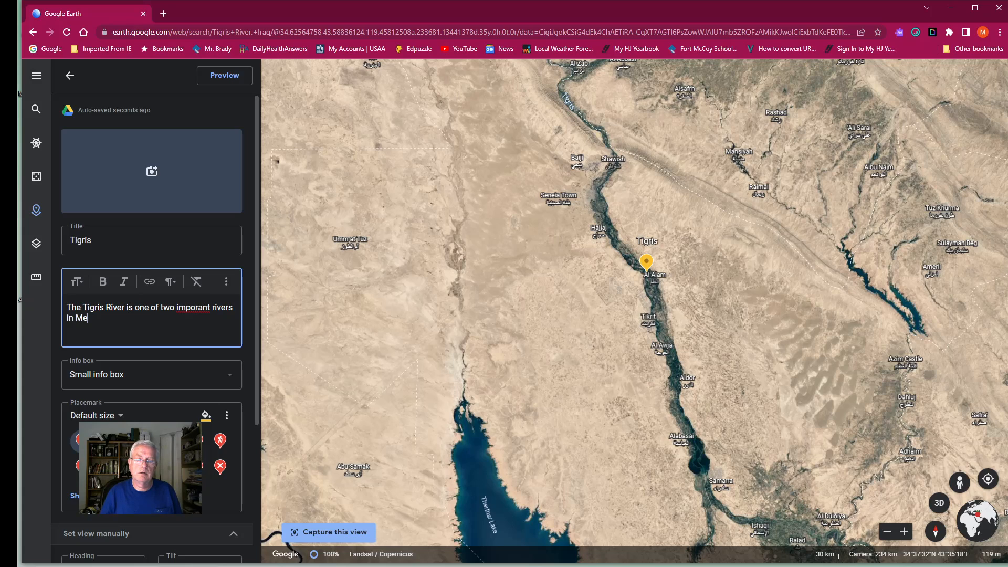
{"action": "type", "text": "sopotamia"}
{"action": "key", "text": "BackSpace"}
{"action": "key", "text": "BackSpace"}
Continue the description with ". The other one is the Euphrates River etc. You finish the paragraph here."
{"action": "type", "text": ". The other one is the Euphrates River e"}
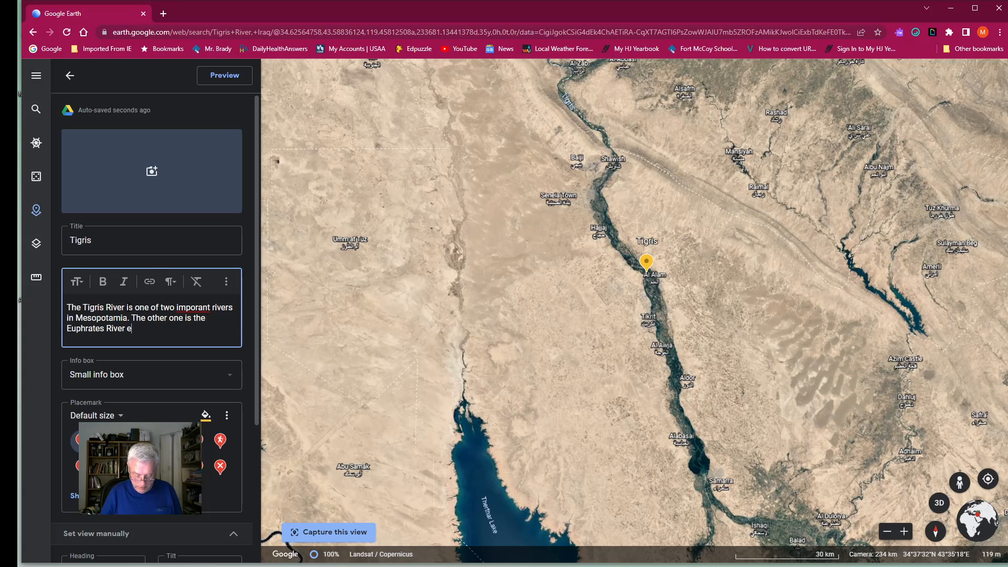
{"action": "type", "text": "tc. You "}
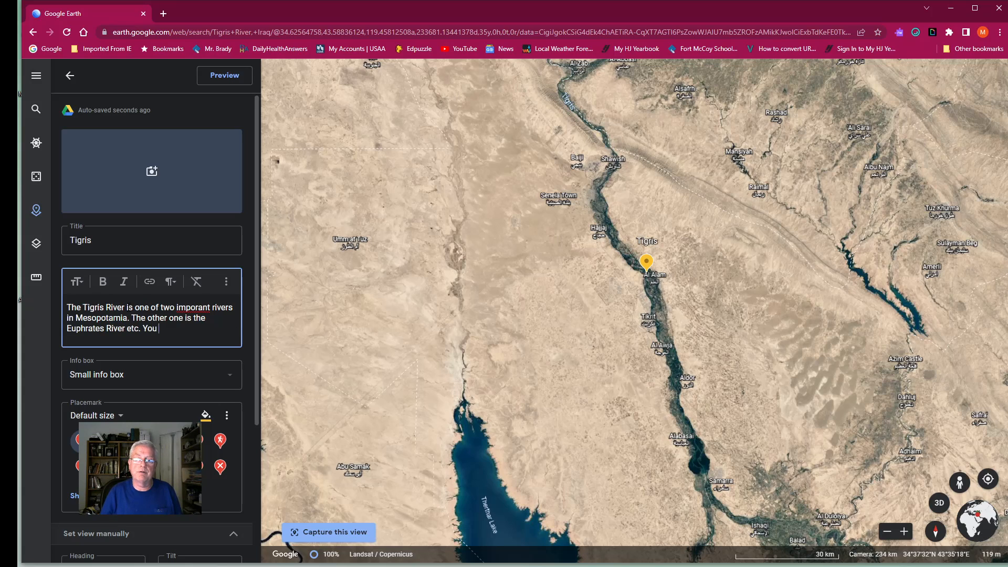
{"action": "type", "text": "finish the pa"}
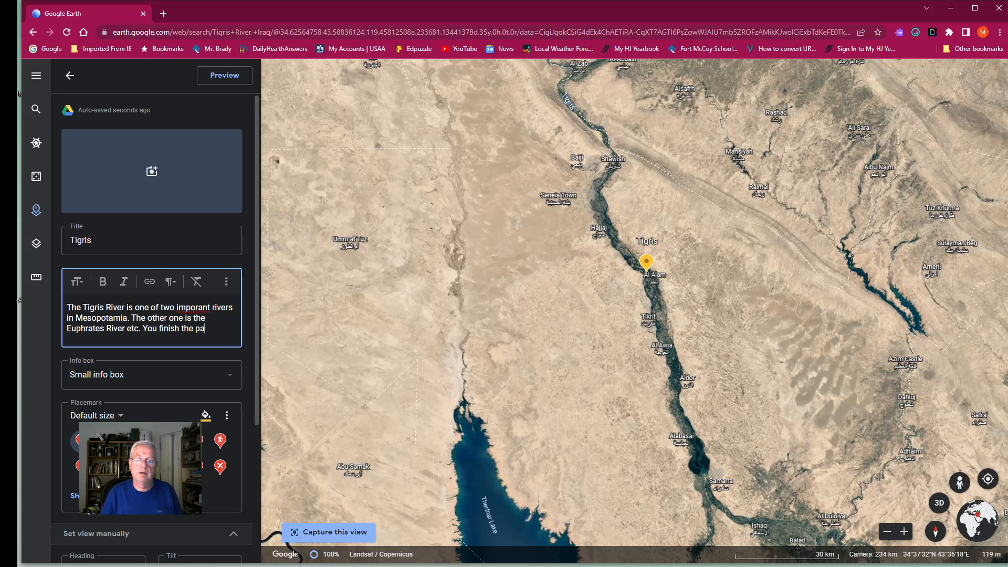
{"action": "type", "text": "ragrah here."}
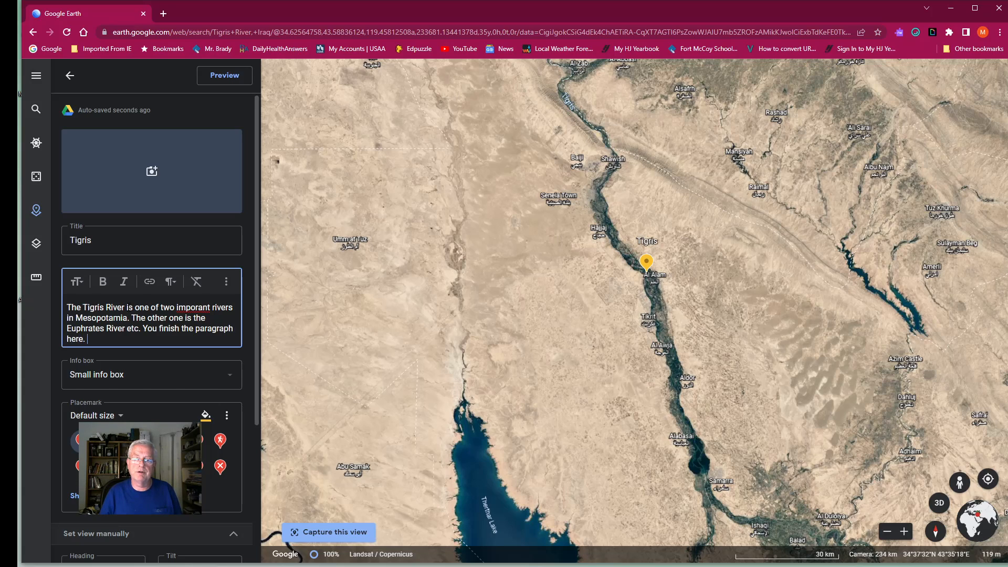
Set the placemark's info box to Large info box
{"action": "left_click", "coordinate": [112, 376]}
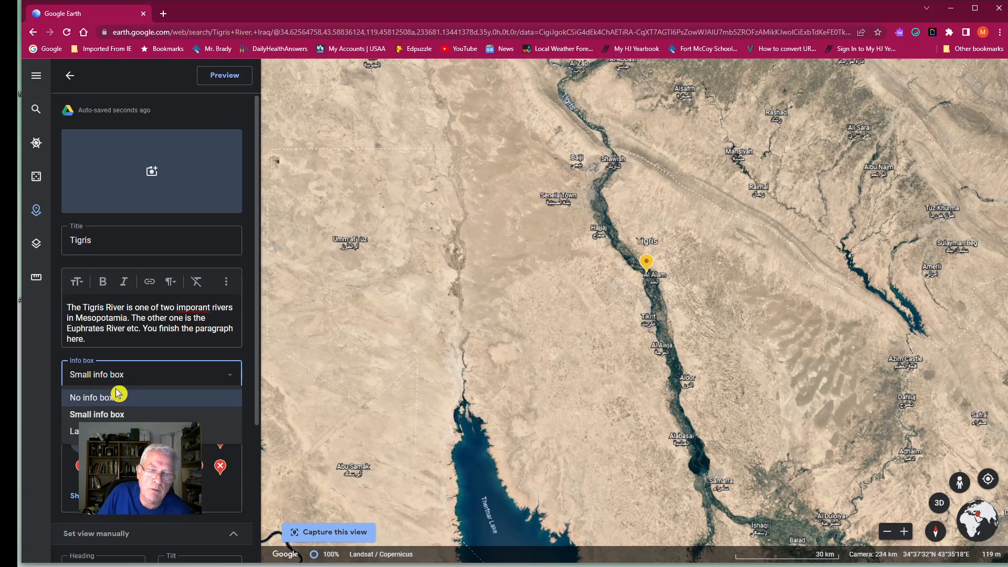
{"action": "left_click", "coordinate": [131, 431]}
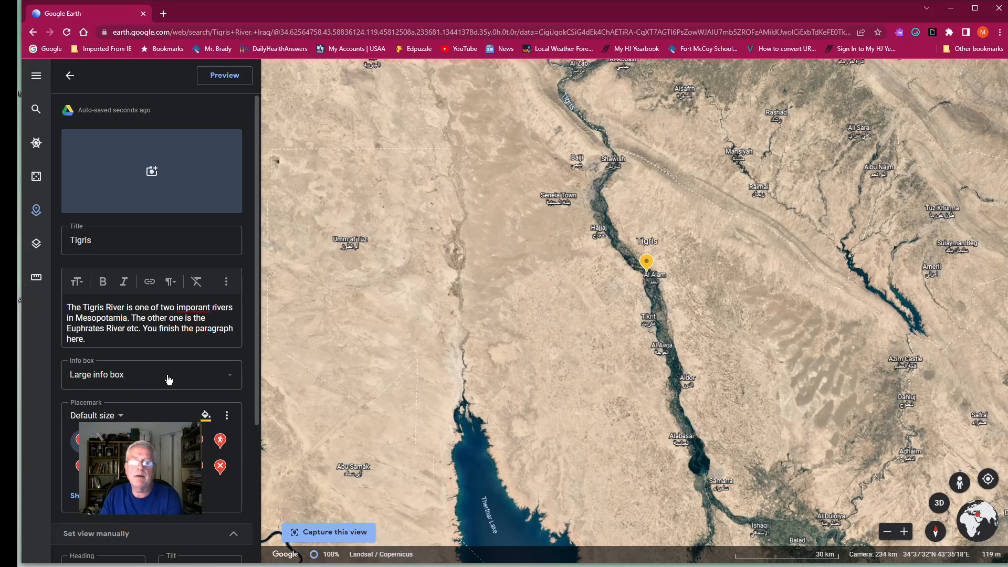
Correct the misspelled "imporant" to "important" in the description and change the placemark's title to "Tigris and Euphrates Rivers."
{"action": "left_click", "coordinate": [198, 308]}
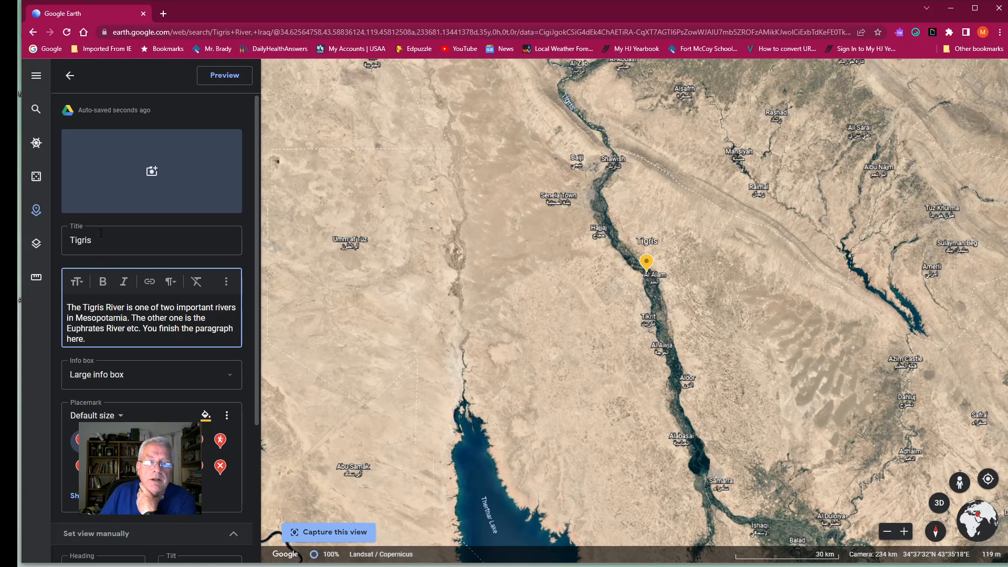
{"action": "left_click", "coordinate": [130, 233]}
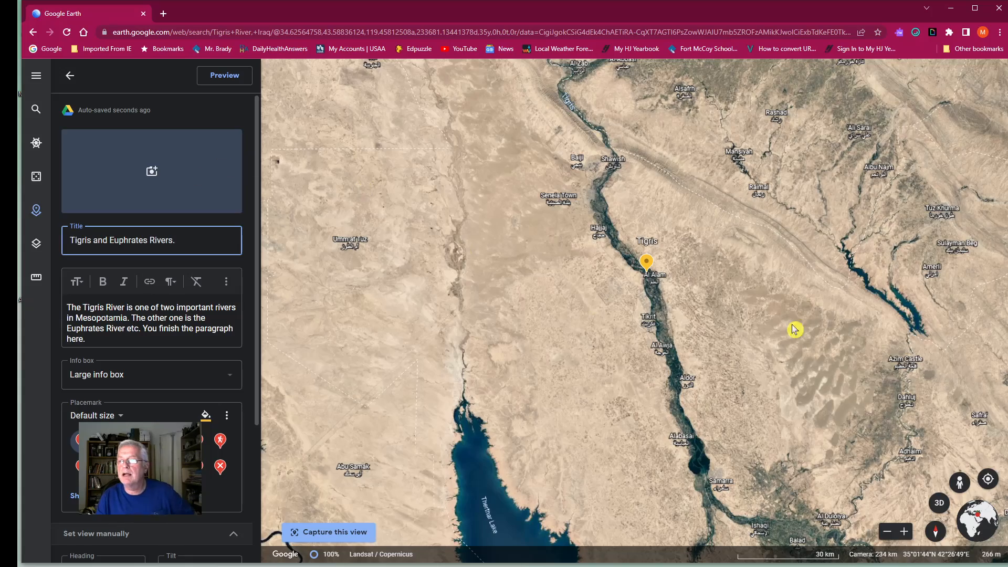
Move the placemark onto the Tigris River between Baiji and Al Alam
{"action": "left_click_drag", "start_coordinate": [880, 261], "coordinate": [652, 472]}
{"action": "scroll", "coordinate": [673, 335], "scroll_direction": "down", "scroll_amount": 5}
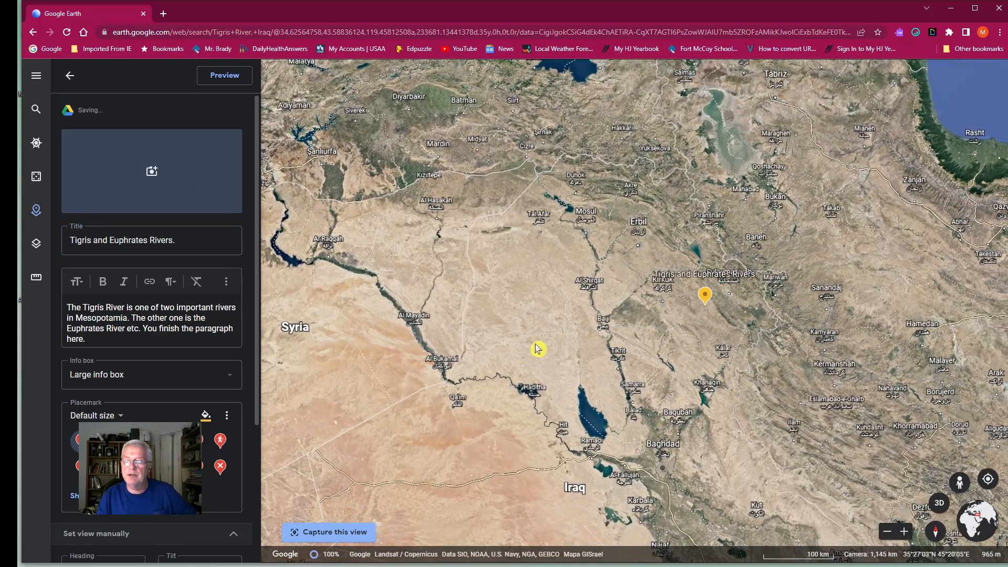
{"action": "left_click_drag", "start_coordinate": [562, 346], "coordinate": [575, 322]}
{"action": "scroll", "coordinate": [724, 315], "scroll_direction": "up", "scroll_amount": 4}
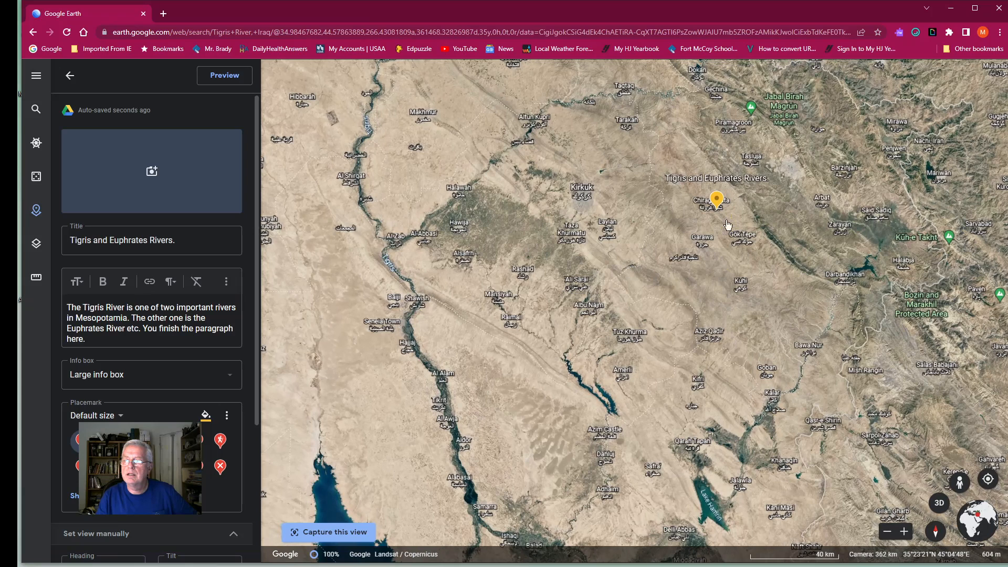
{"action": "left_click_drag", "start_coordinate": [717, 202], "coordinate": [424, 360]}
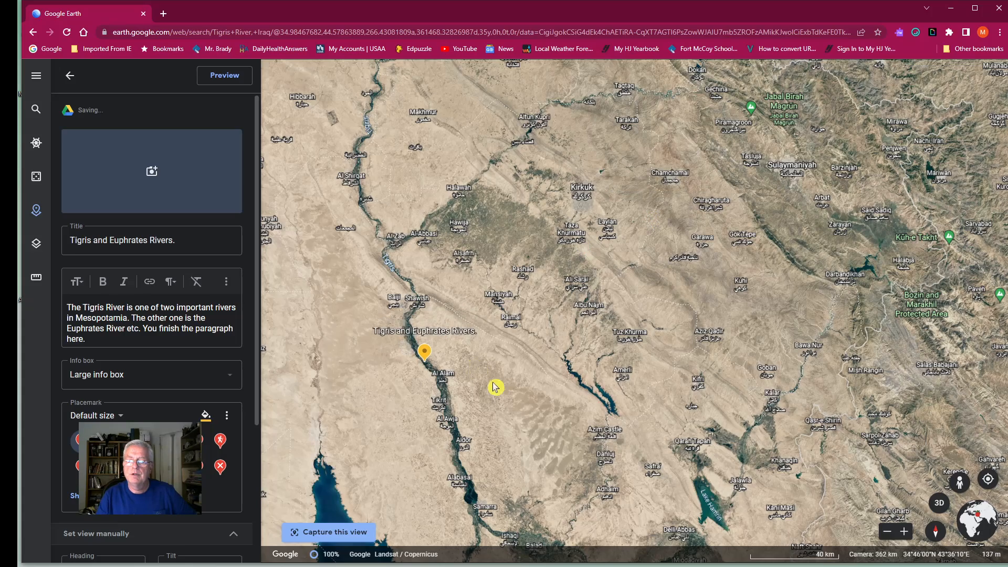
Capture a wide map view covering both the Tigris and the Euphrates across Syria and Iraq as the placemark's saved view
{"action": "left_click_drag", "start_coordinate": [504, 394], "coordinate": [718, 325]}
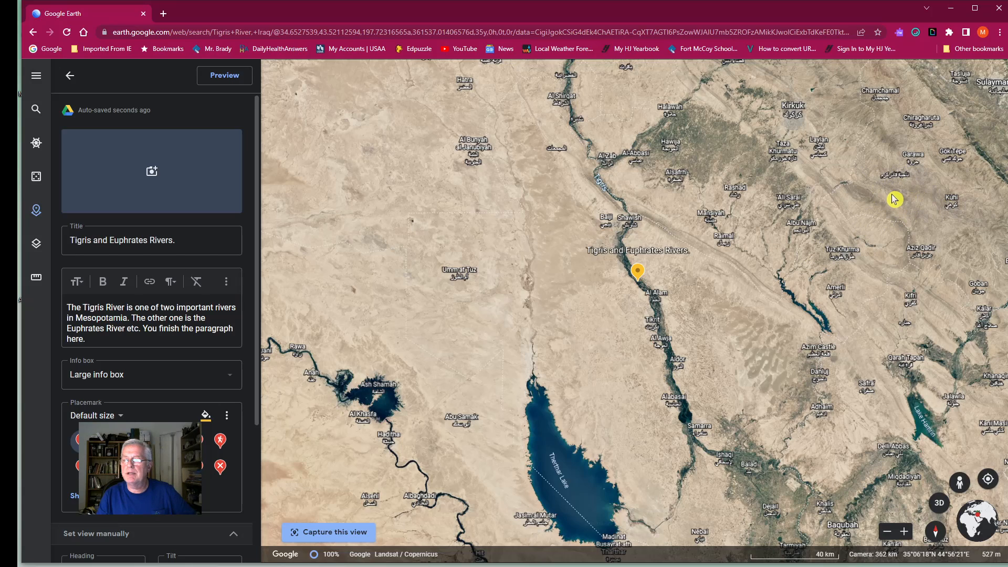
{"action": "left_click_drag", "start_coordinate": [725, 380], "coordinate": [760, 244]}
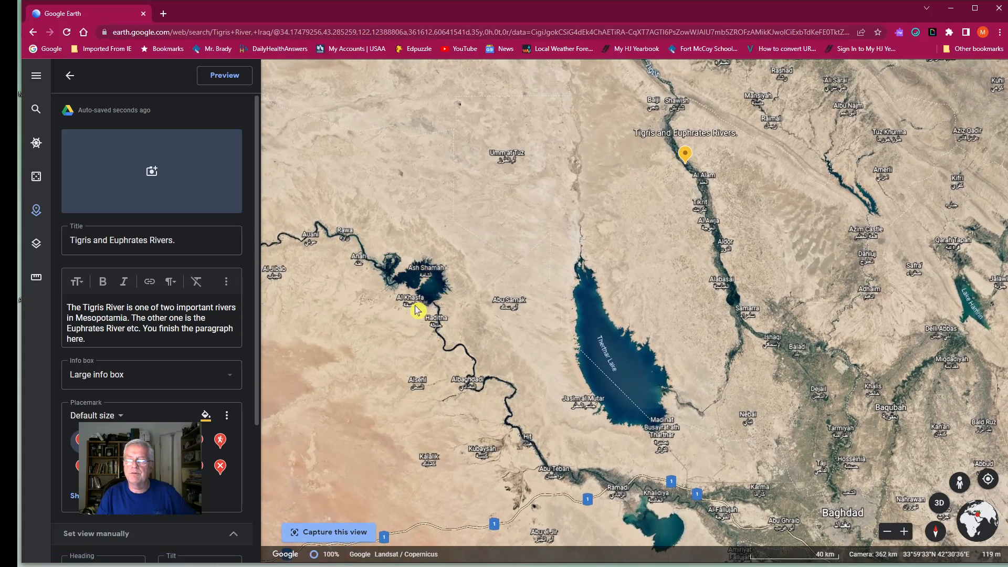
{"action": "scroll", "coordinate": [666, 229], "scroll_direction": "down", "scroll_amount": 3}
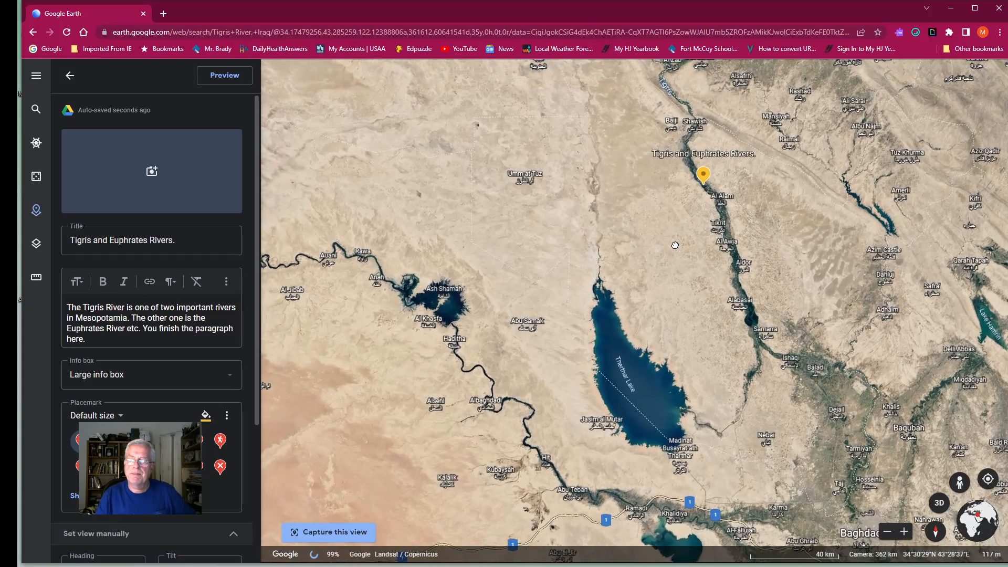
{"action": "scroll", "coordinate": [678, 250], "scroll_direction": "down", "scroll_amount": 3}
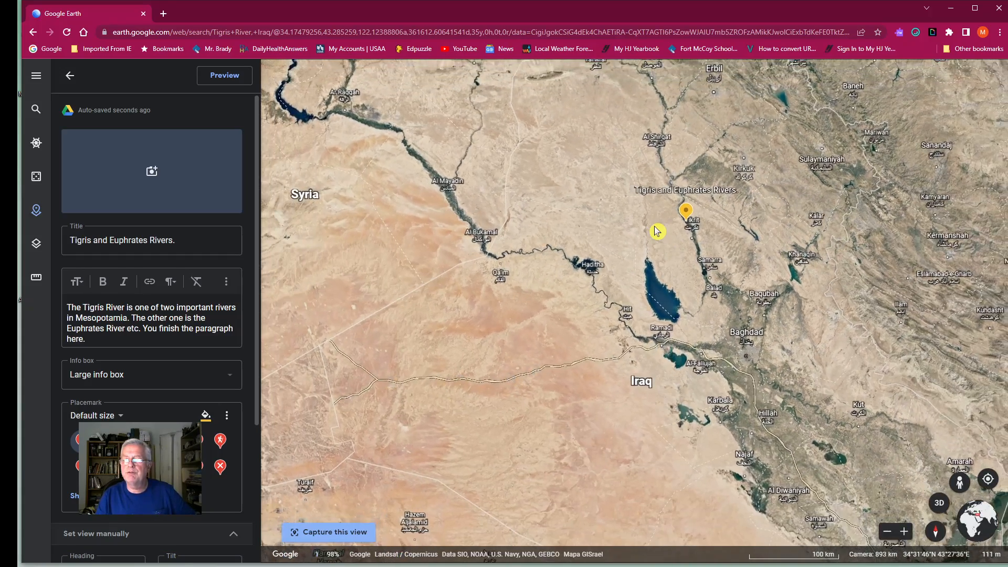
{"action": "left_click_drag", "start_coordinate": [643, 242], "coordinate": [629, 260]}
{"action": "left_click", "coordinate": [334, 533]}
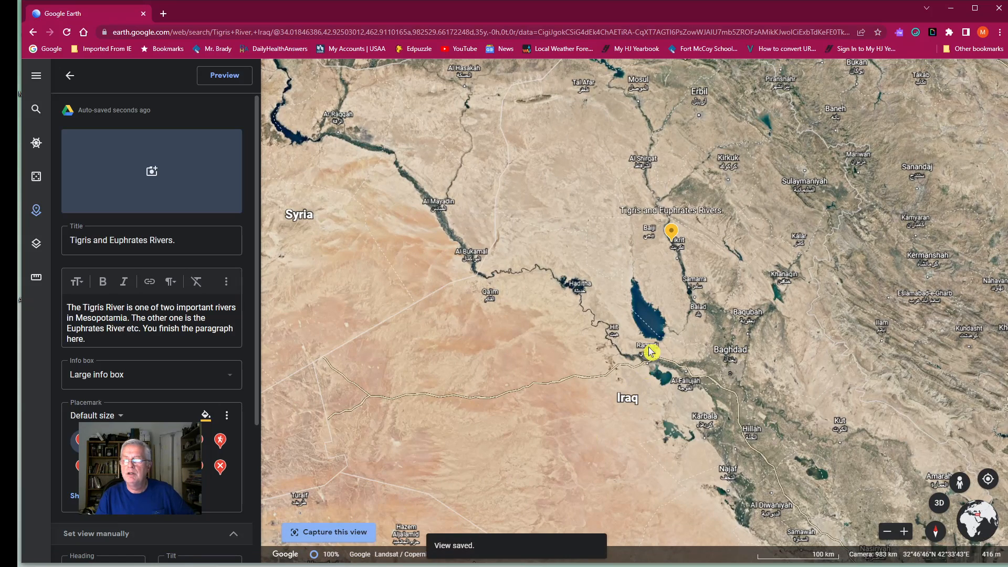
Move the placemark to the area between the two rivers, west of Baiji, and capture the view again
{"action": "left_click_drag", "start_coordinate": [673, 233], "coordinate": [589, 246]}
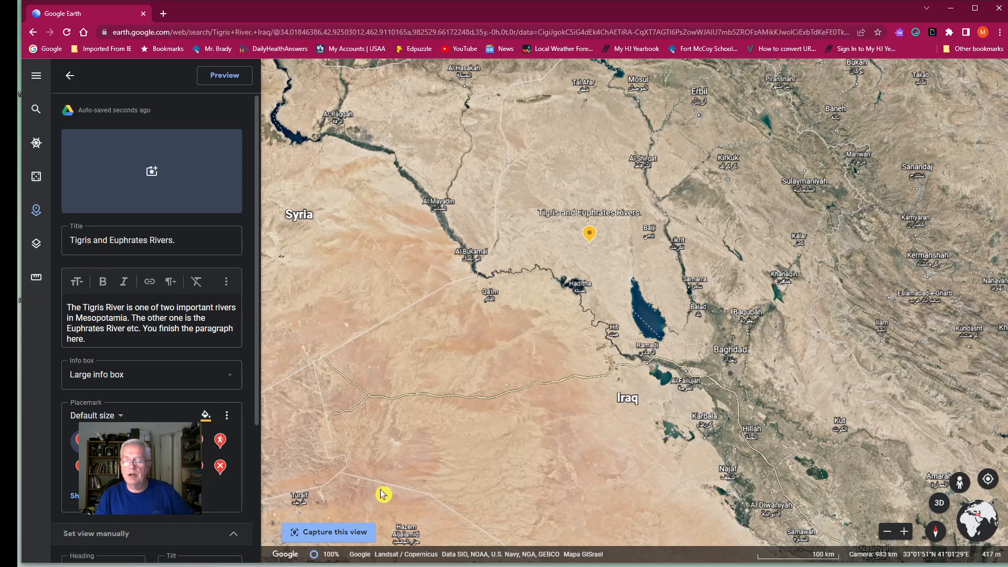
{"action": "left_click", "coordinate": [334, 533]}
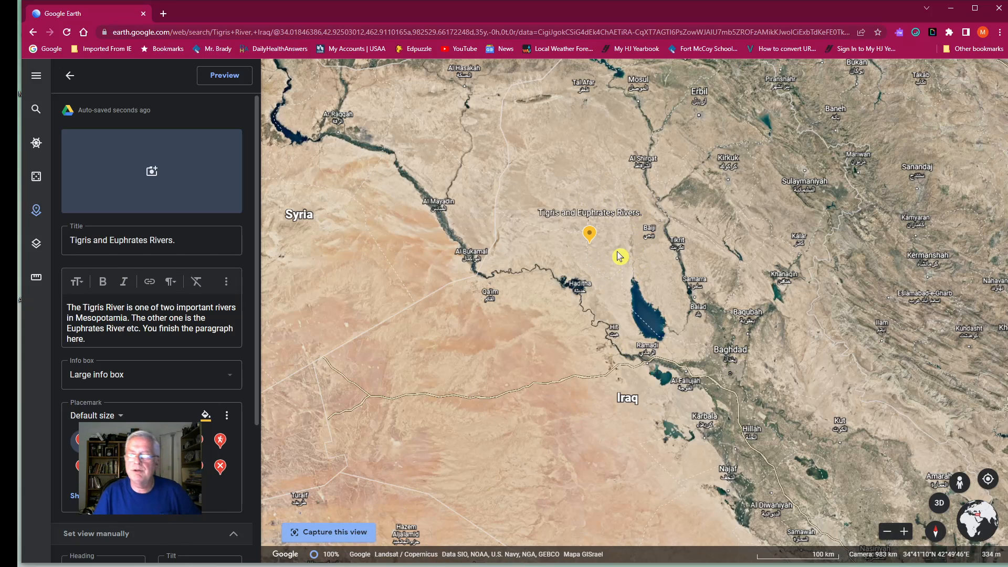
Search Google images for "tigris river" and add the map labelled "The Euphrates River" to the placemark
{"action": "left_click", "coordinate": [152, 173]}
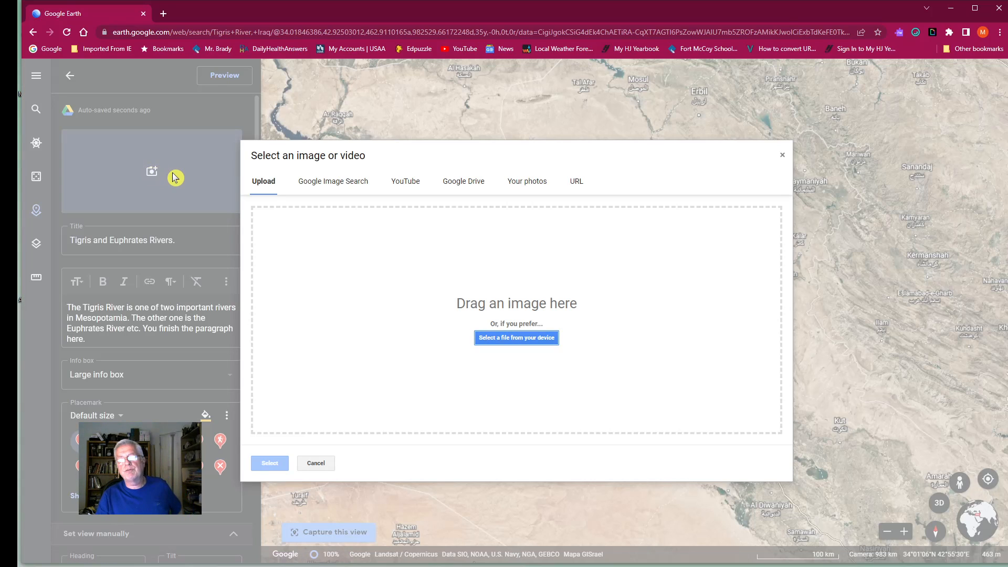
{"action": "left_click", "coordinate": [345, 182]}
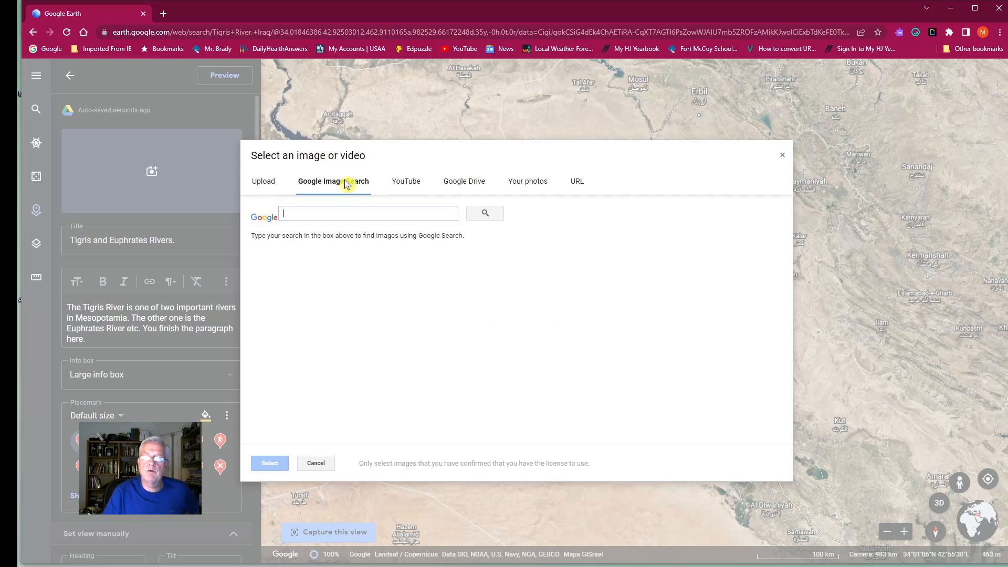
{"action": "type", "text": "tigris river"}
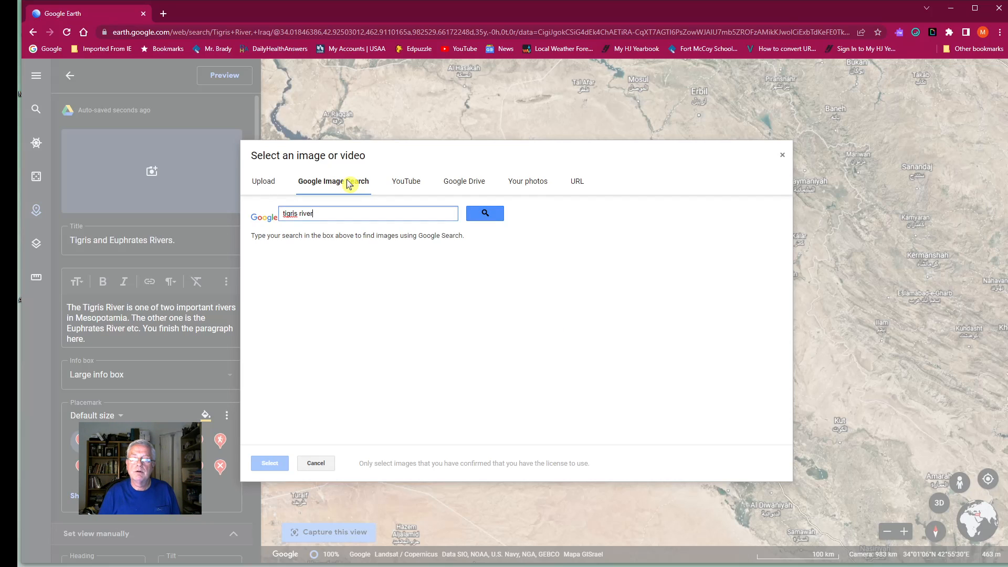
{"action": "key", "text": "Return"}
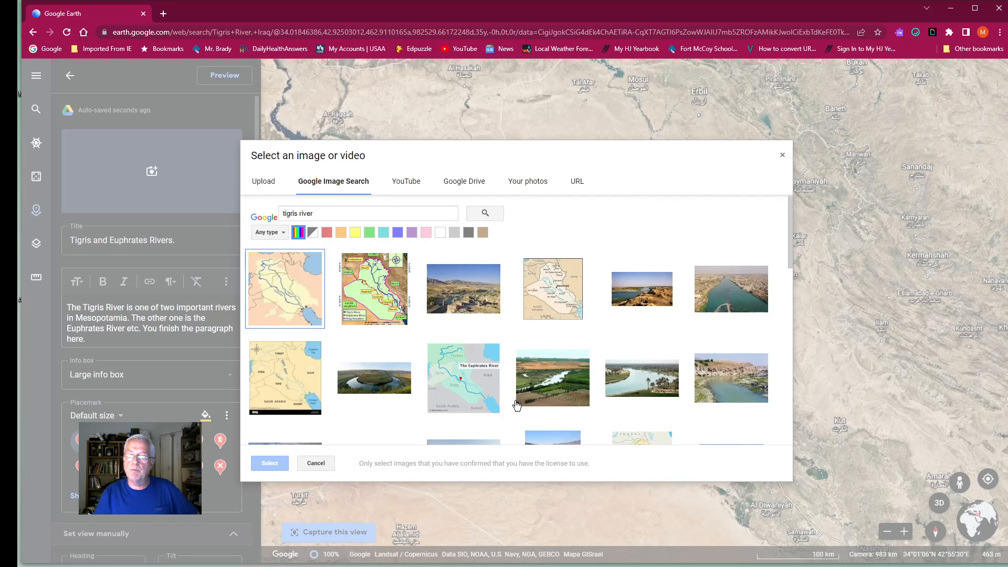
{"action": "left_click", "coordinate": [463, 379]}
{"action": "left_click", "coordinate": [268, 462]}
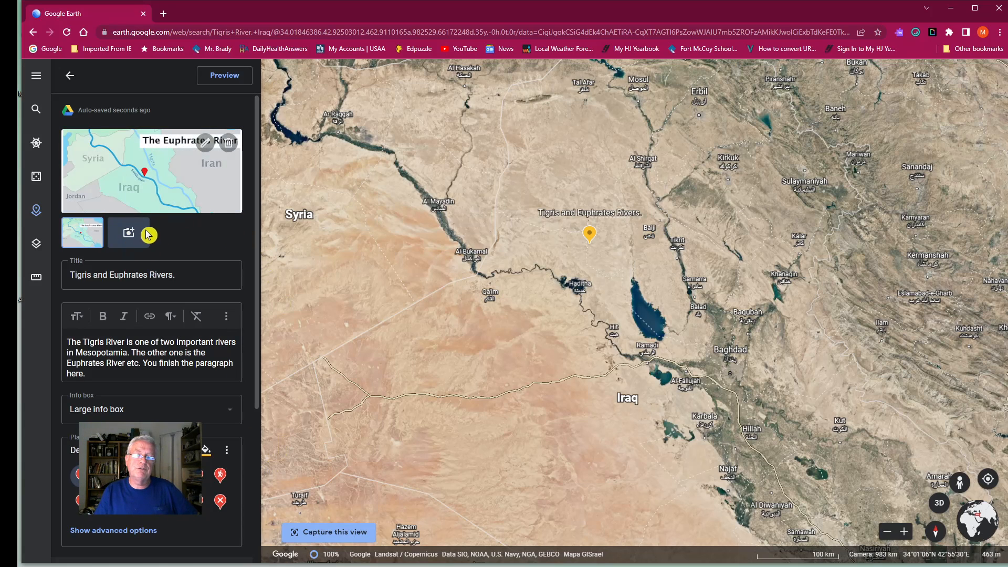
Add the aerial photo of the river winding through a city as the placemark's second image
{"action": "left_click", "coordinate": [129, 232]}
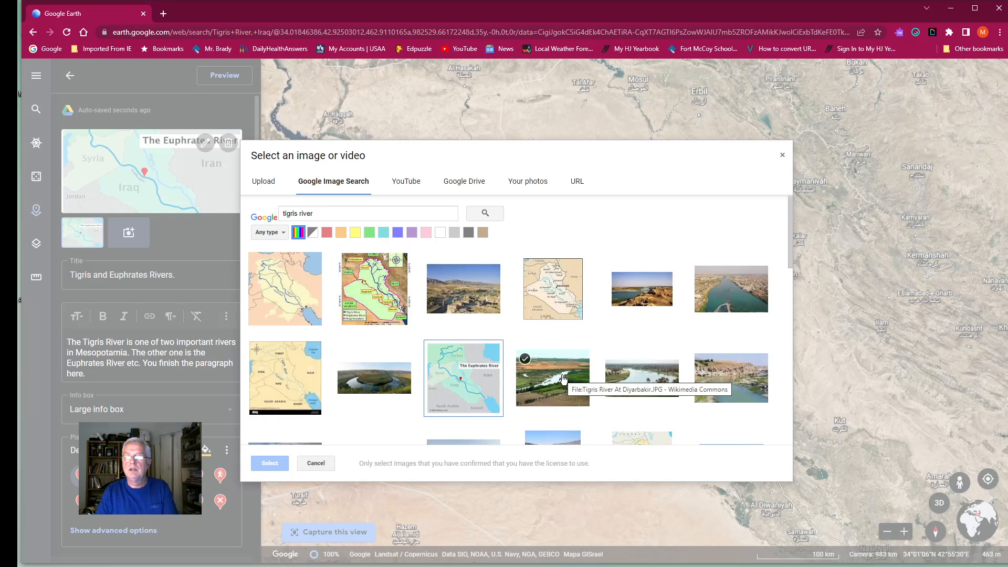
{"action": "scroll", "coordinate": [559, 379], "scroll_direction": "down", "scroll_amount": 2}
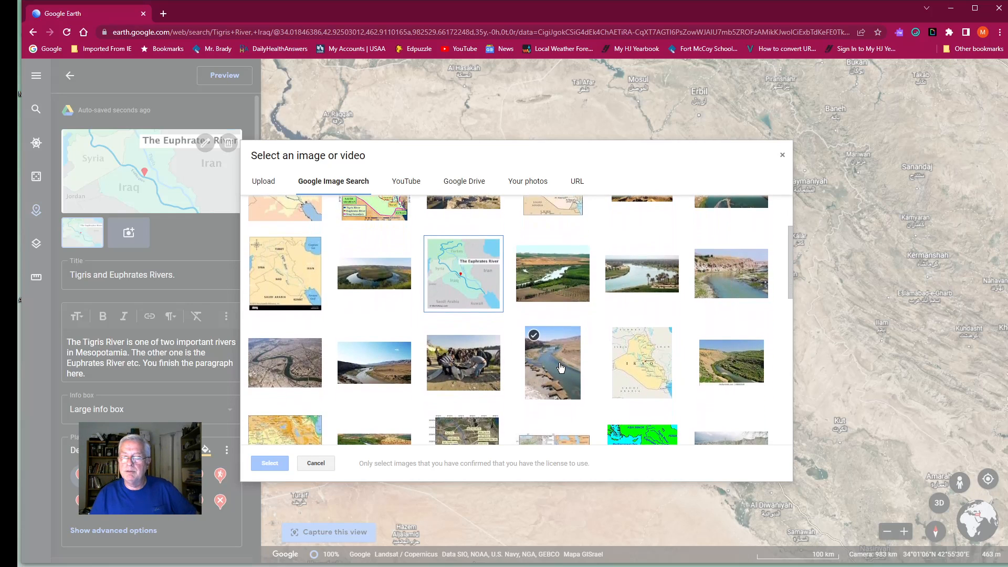
{"action": "left_click", "coordinate": [275, 370]}
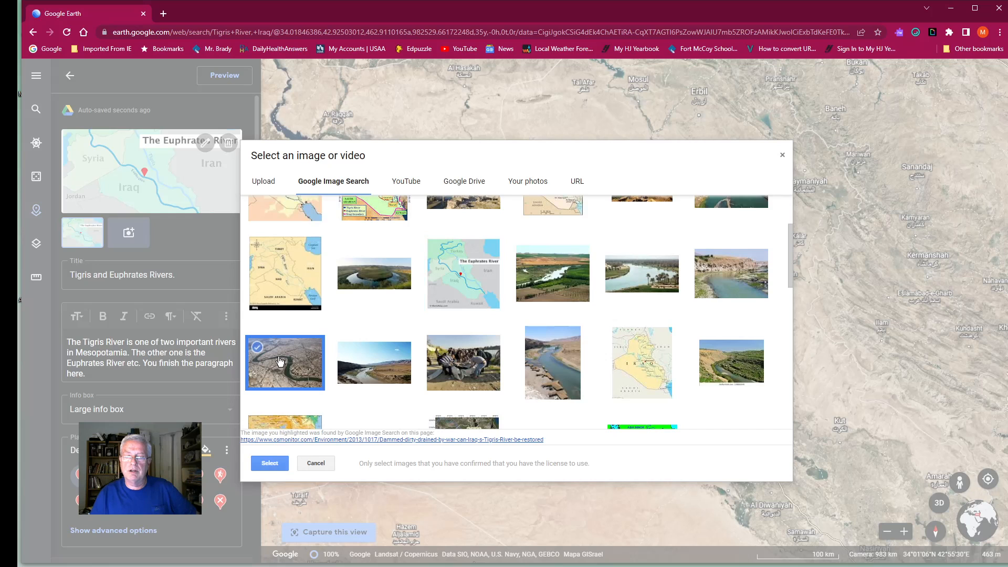
{"action": "left_click", "coordinate": [269, 464]}
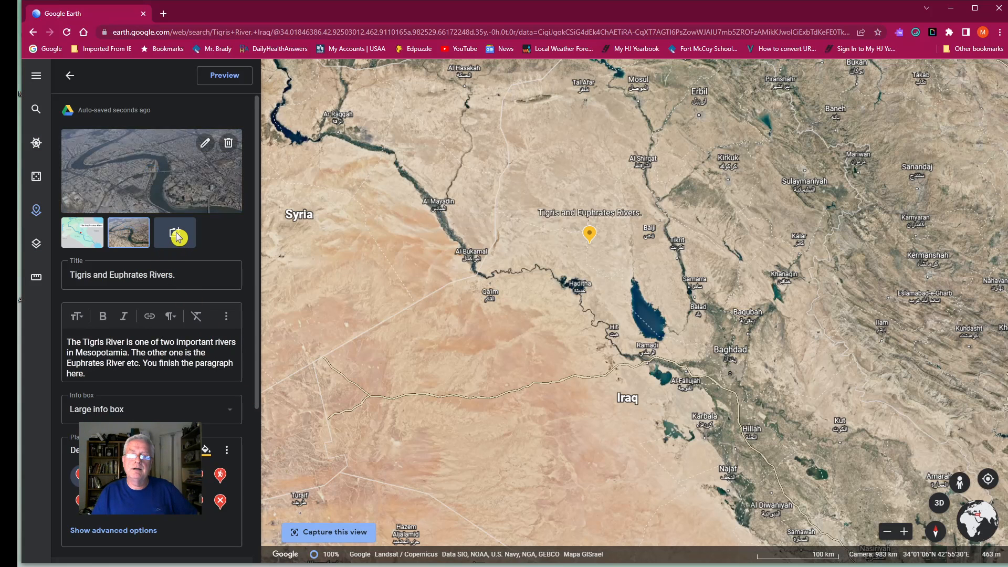
Add the photo of the river with the arched bridge and cliff-top ruins as the placemark's third image
{"action": "left_click", "coordinate": [177, 234]}
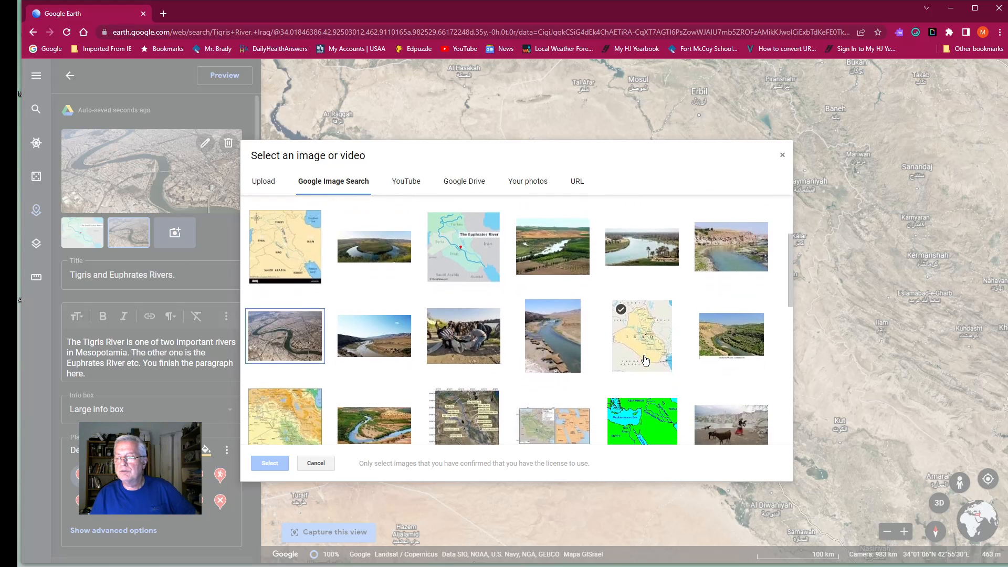
{"action": "scroll", "coordinate": [645, 360], "scroll_direction": "down", "scroll_amount": 5}
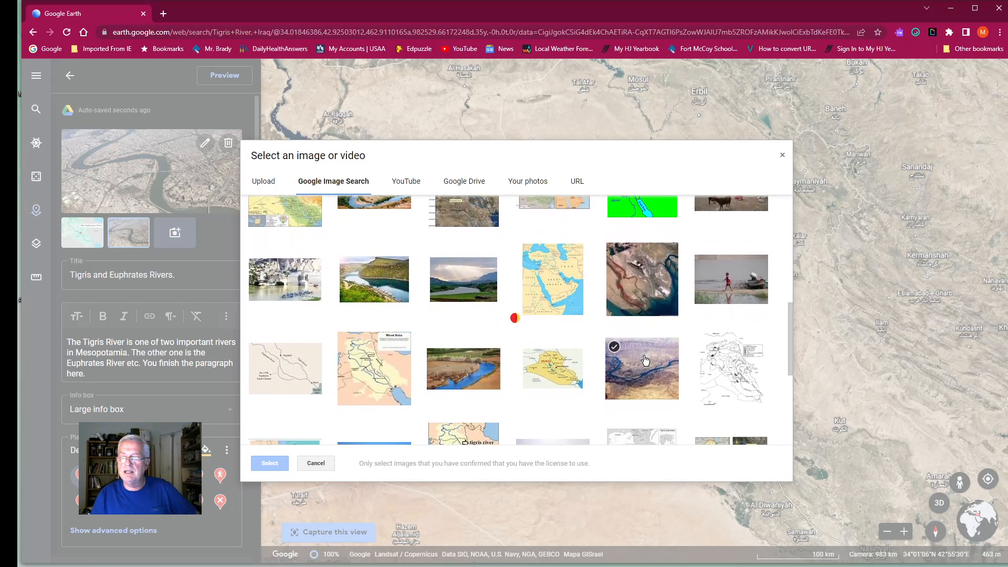
{"action": "scroll", "coordinate": [645, 360], "scroll_direction": "down", "scroll_amount": 4}
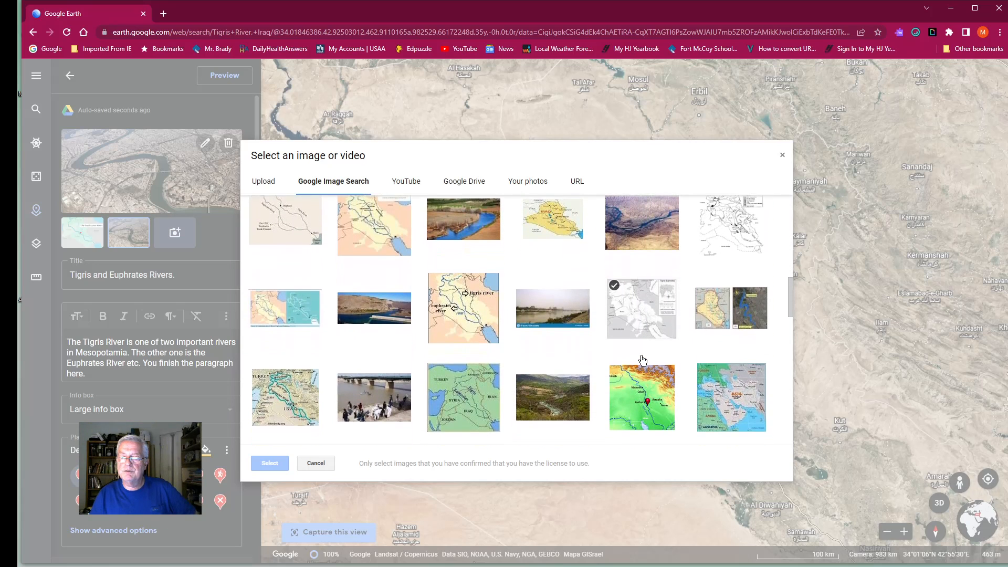
{"action": "scroll", "coordinate": [642, 360], "scroll_direction": "down", "scroll_amount": 3}
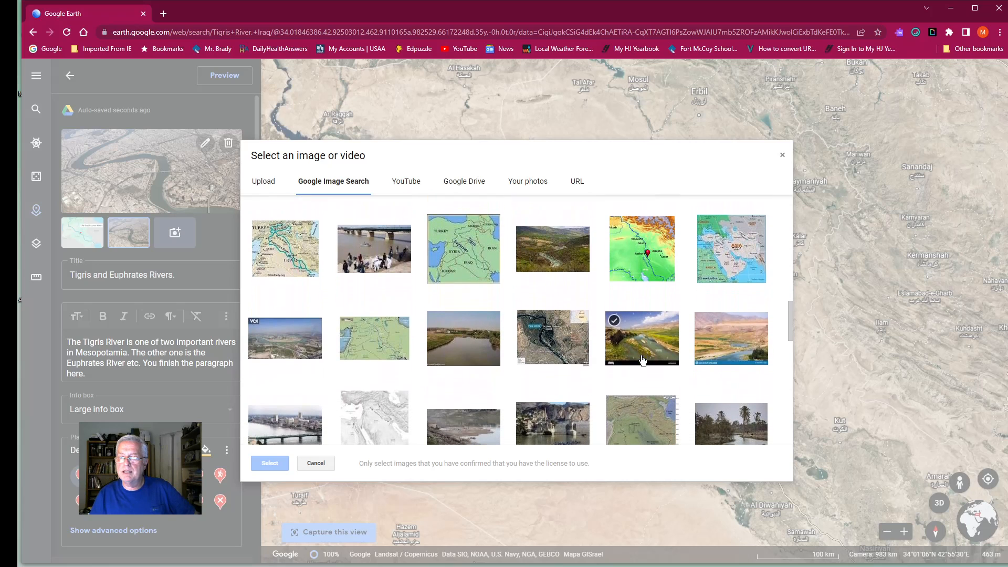
{"action": "scroll", "coordinate": [642, 360], "scroll_direction": "down", "scroll_amount": 2}
{"action": "left_click", "coordinate": [643, 360]}
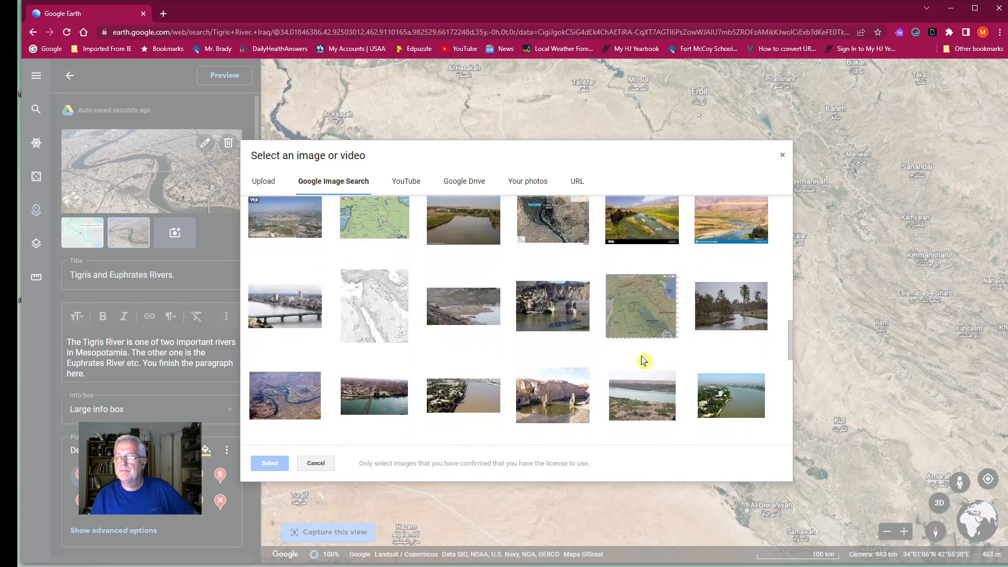
{"action": "scroll", "coordinate": [644, 360], "scroll_direction": "down", "scroll_amount": 2}
{"action": "left_click", "coordinate": [643, 360]}
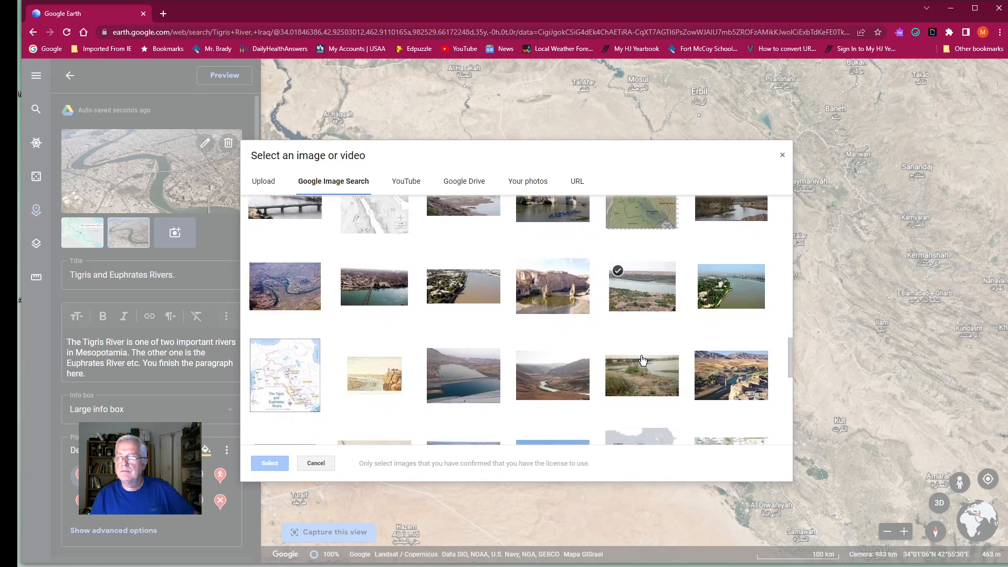
{"action": "scroll", "coordinate": [643, 361], "scroll_direction": "down", "scroll_amount": 1}
{"action": "left_click", "coordinate": [732, 338]}
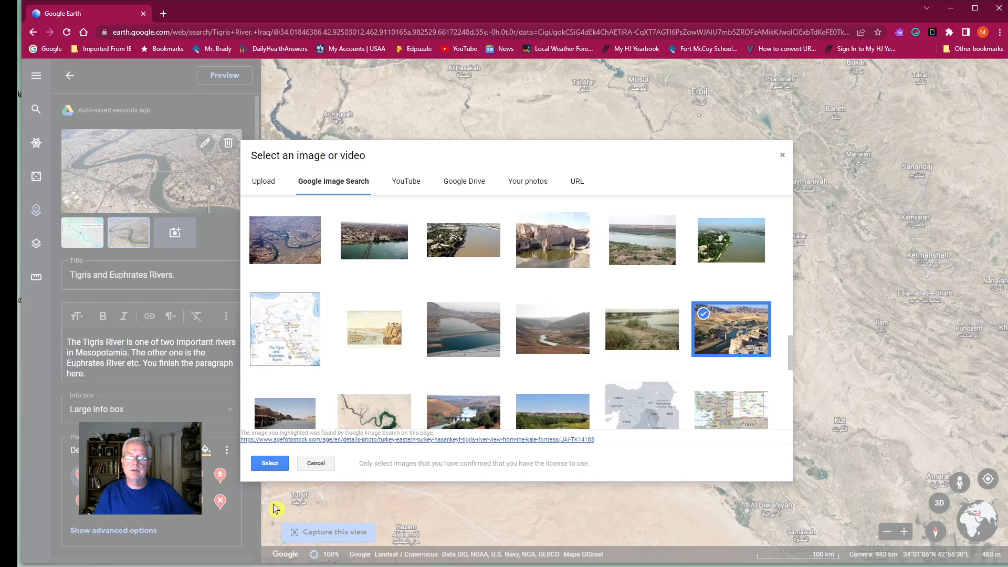
{"action": "left_click", "coordinate": [270, 463]}
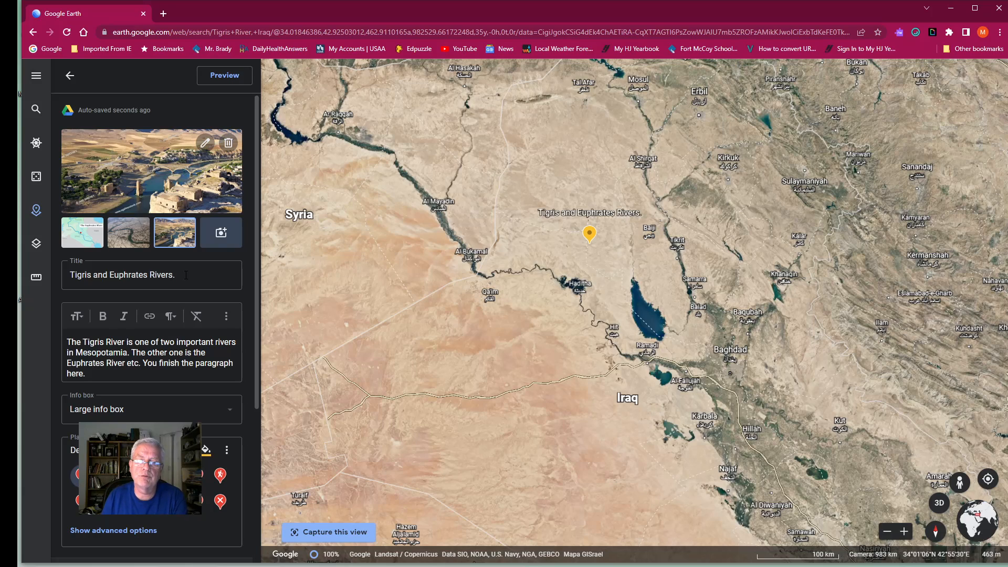
Try the Heading style on the placemark's description and restore it to Normal text
{"action": "left_click", "coordinate": [82, 317]}
{"action": "left_click", "coordinate": [87, 334]}
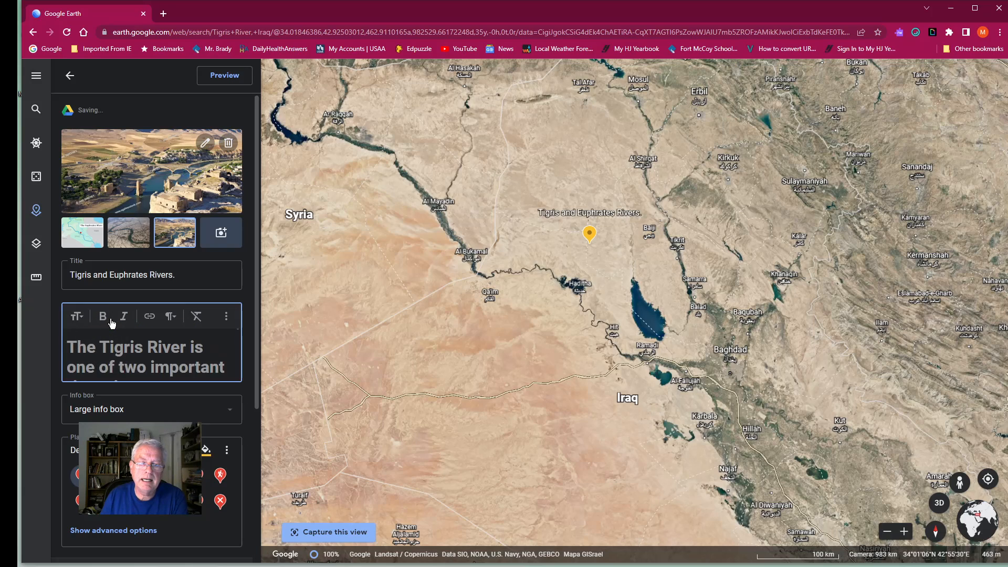
{"action": "left_click", "coordinate": [78, 317]}
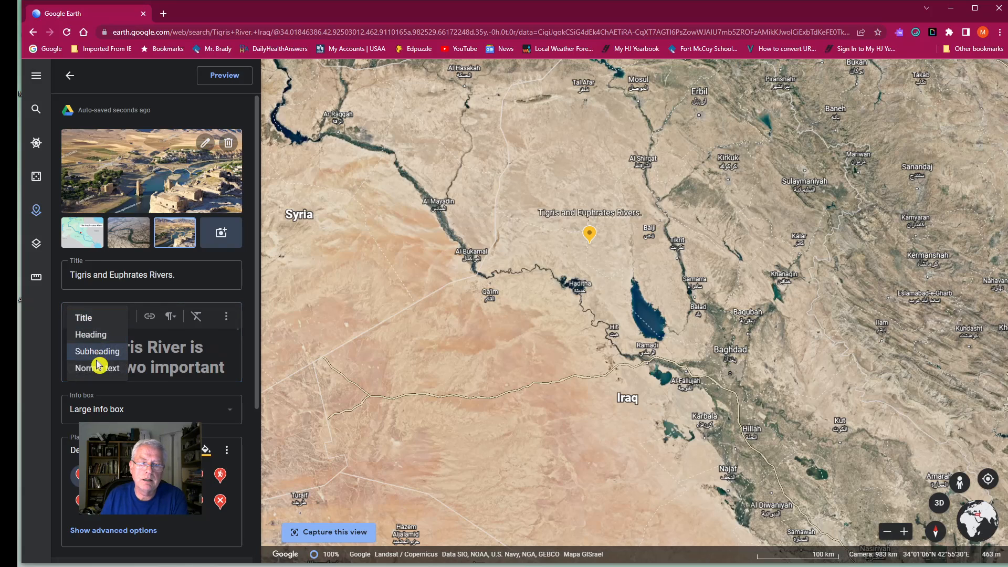
{"action": "left_click", "coordinate": [96, 367]}
{"action": "left_click", "coordinate": [99, 347]}
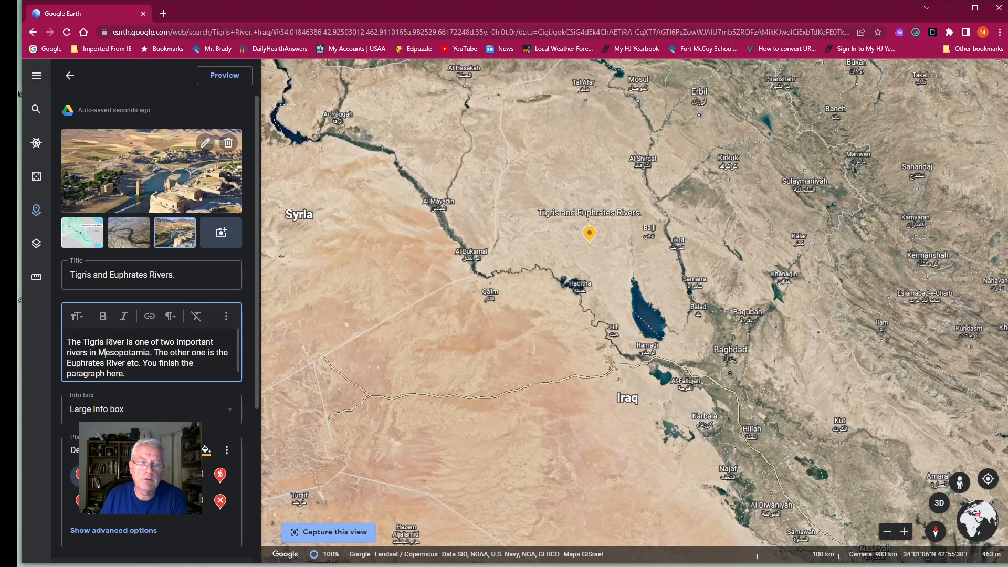
{"action": "left_click_drag", "start_coordinate": [91, 344], "coordinate": [120, 342]}
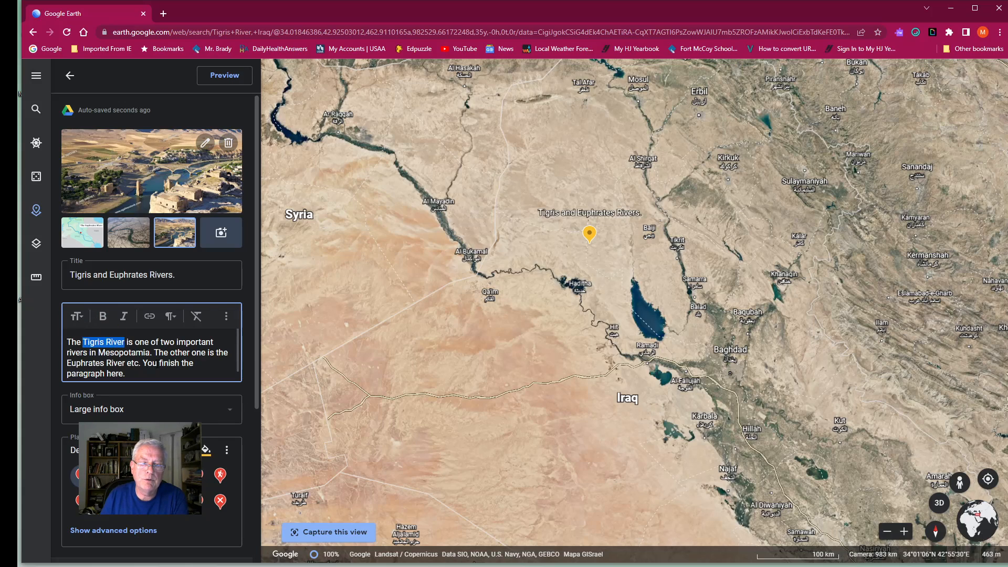
{"action": "left_click", "coordinate": [157, 364]}
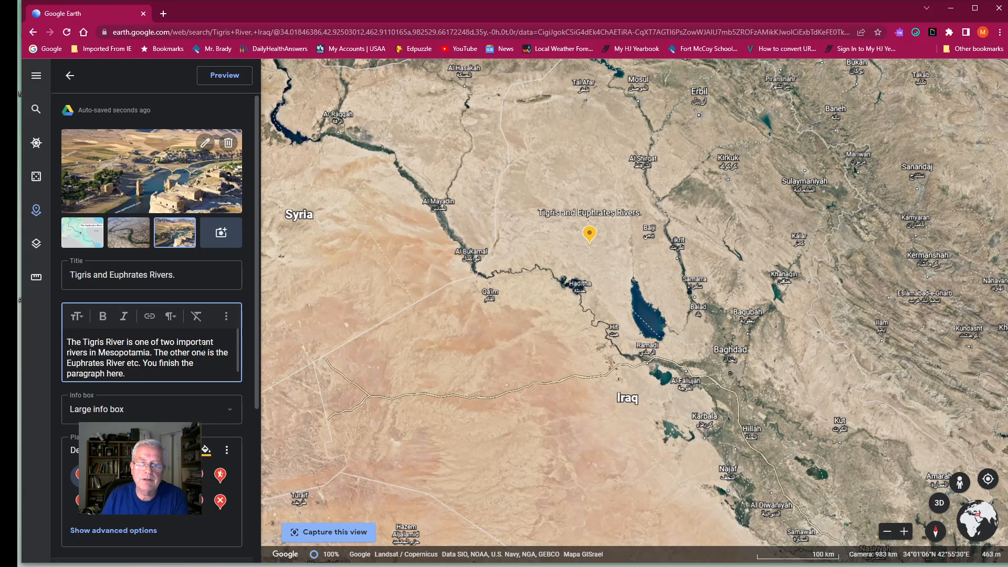
{"action": "left_click", "coordinate": [227, 317]}
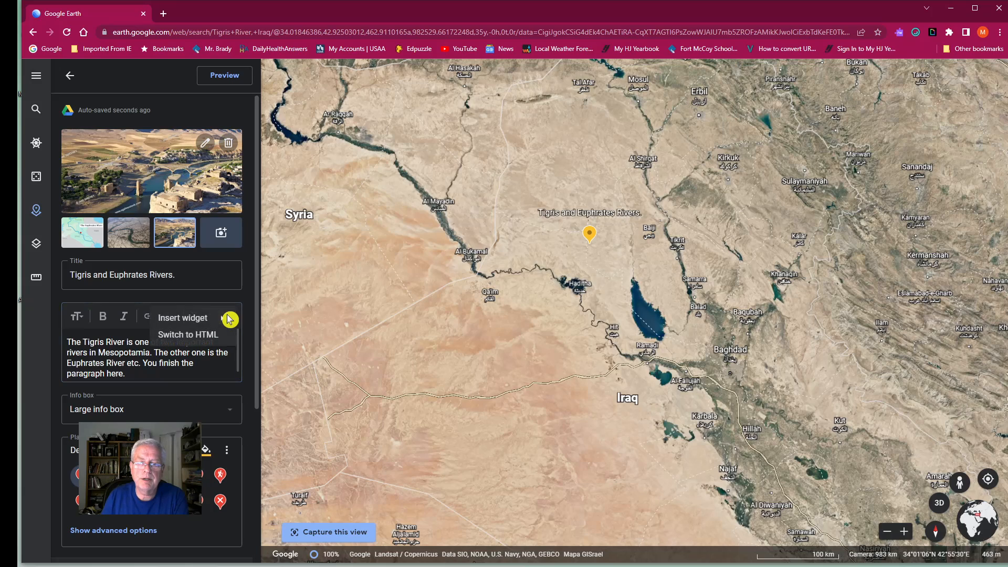
{"action": "left_click", "coordinate": [210, 366]}
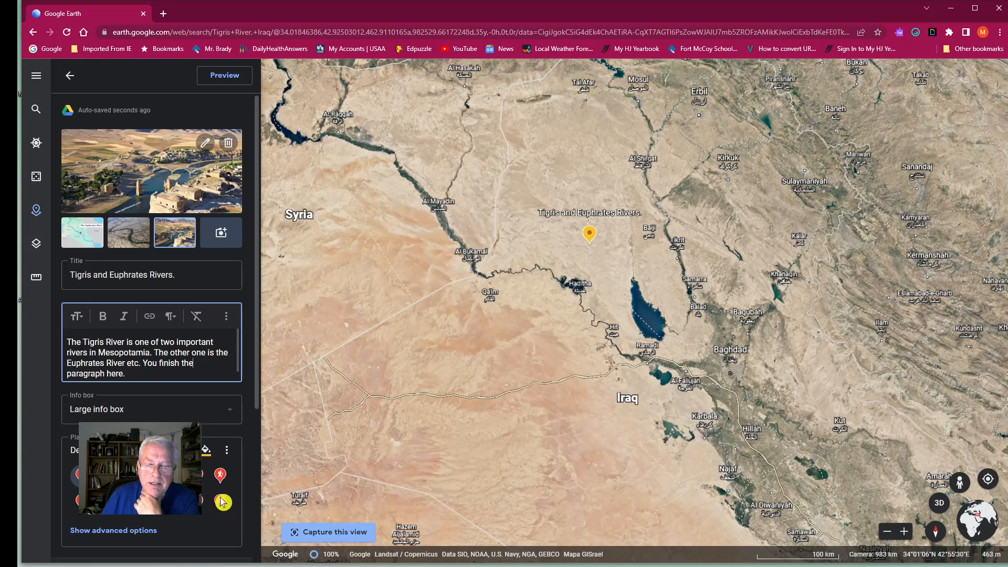
{"action": "scroll", "coordinate": [185, 523], "scroll_direction": "down", "scroll_amount": 1}
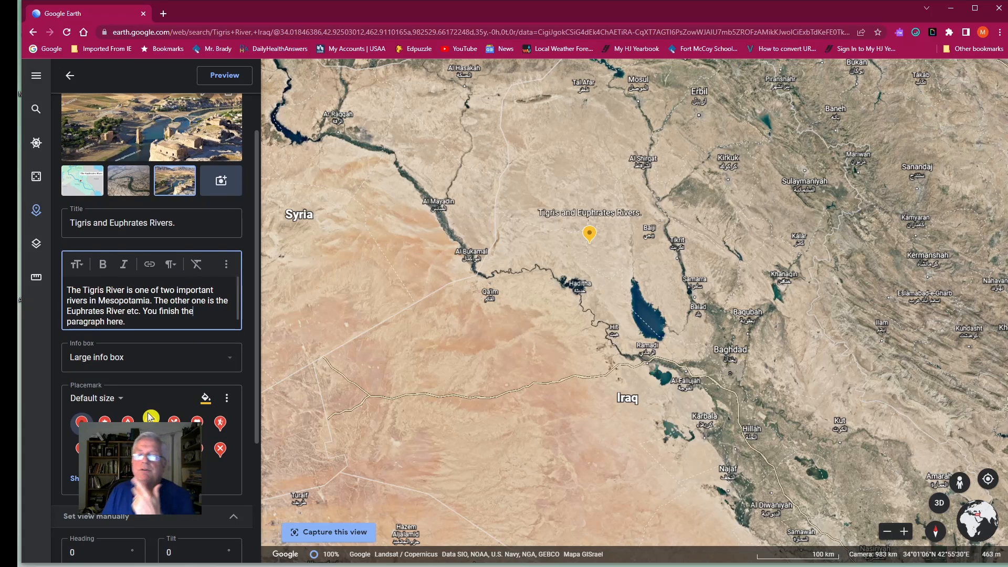
{"action": "scroll", "coordinate": [149, 418], "scroll_direction": "up", "scroll_amount": 1}
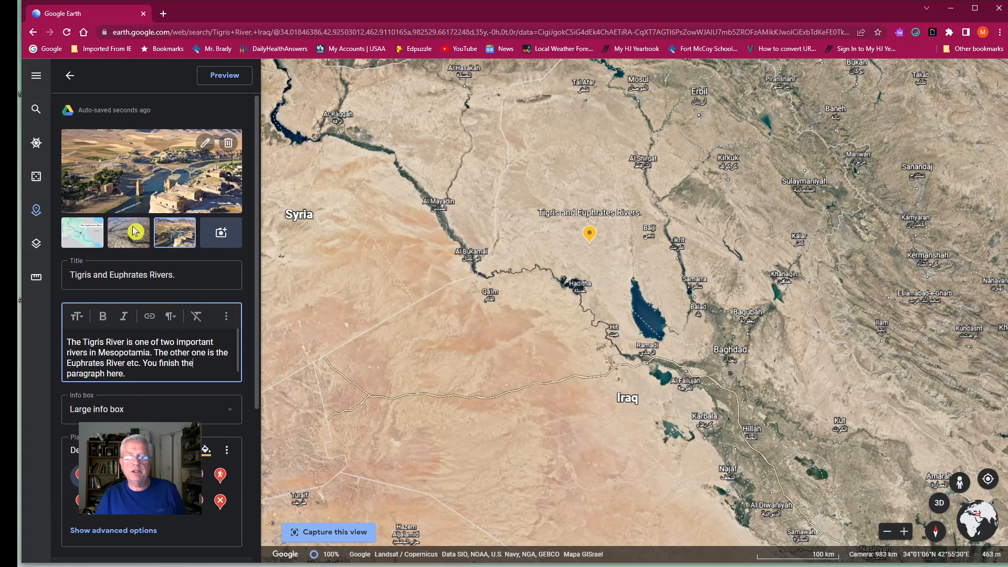
Return to the project, open the Tigris and Euphrates Rivers placemark and review its images, viewing the third one enlarged
{"action": "left_click", "coordinate": [70, 76]}
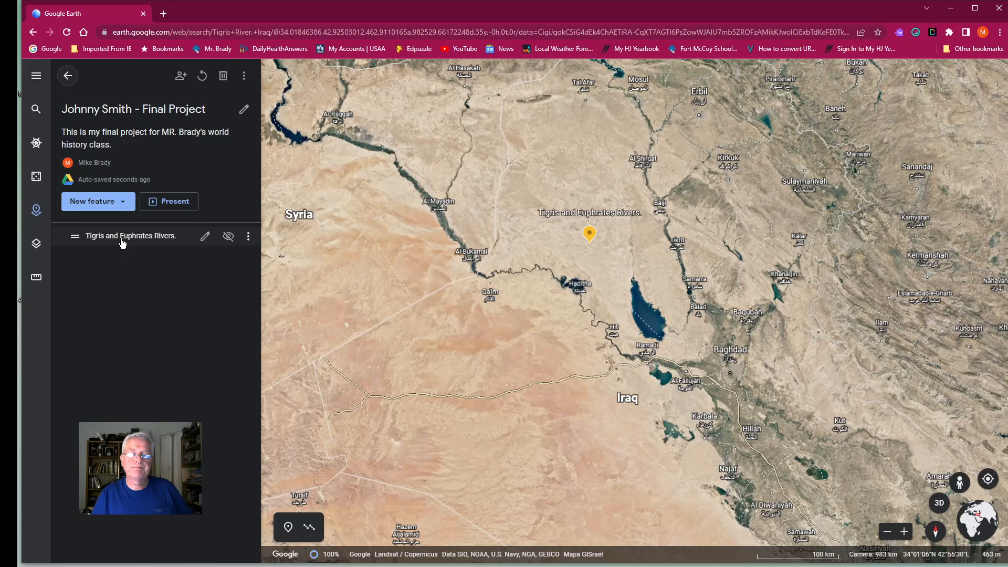
{"action": "left_click", "coordinate": [153, 239]}
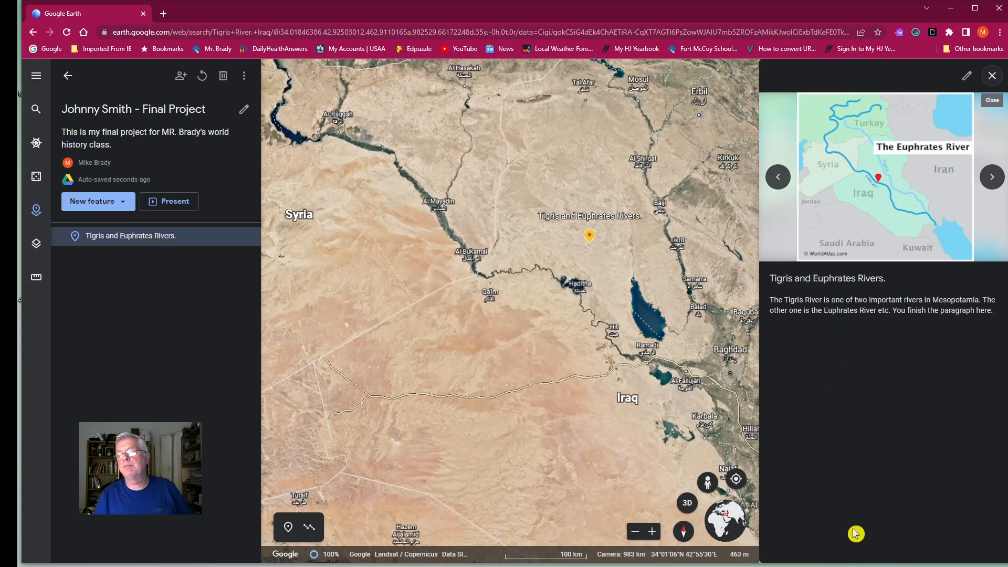
{"action": "left_click", "coordinate": [992, 177]}
{"action": "left_click", "coordinate": [992, 177]}
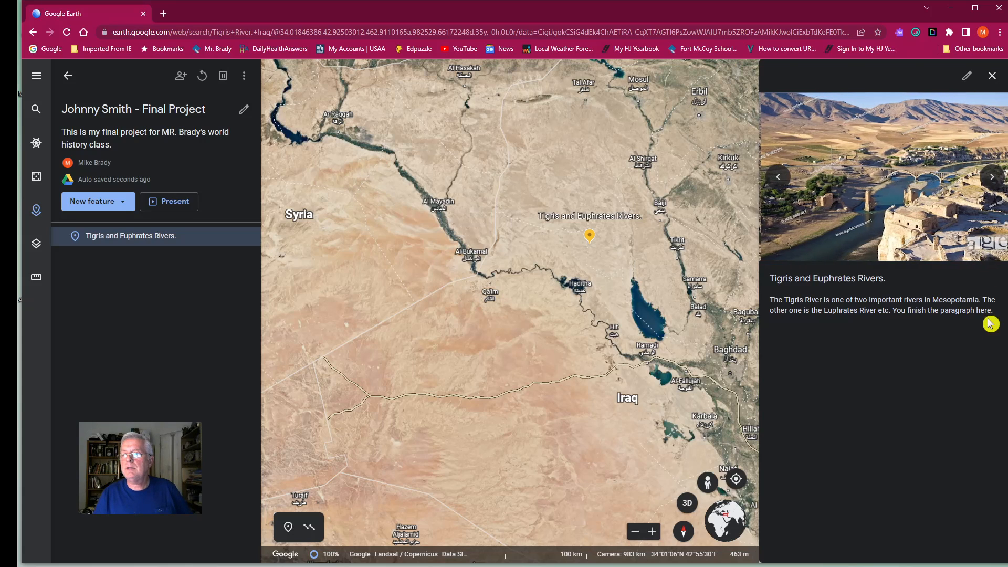
{"action": "left_click", "coordinate": [887, 194]}
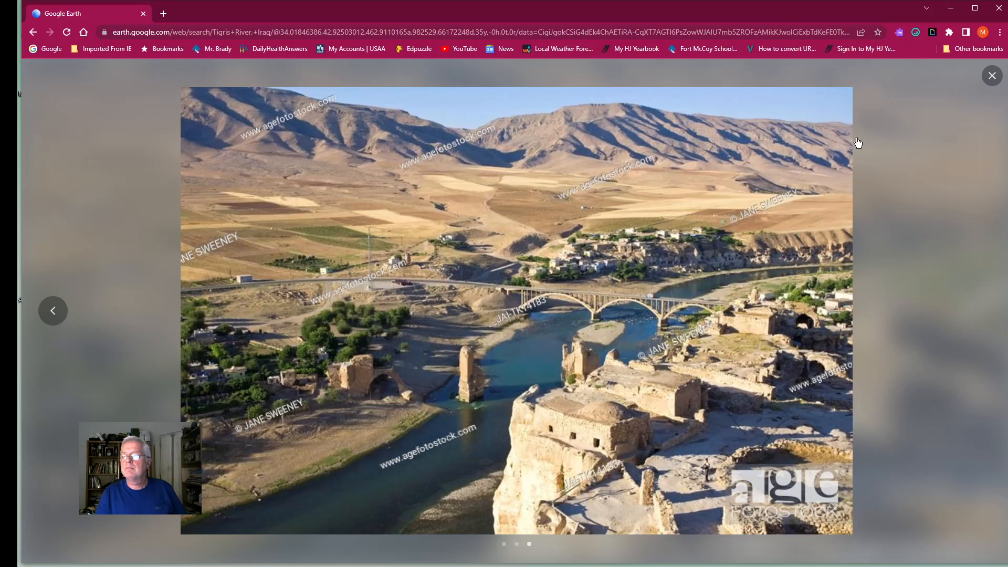
{"action": "left_click", "coordinate": [991, 76]}
Try to find a new place for the project by searching for "buddhist temple in India"
{"action": "left_click", "coordinate": [105, 202]}
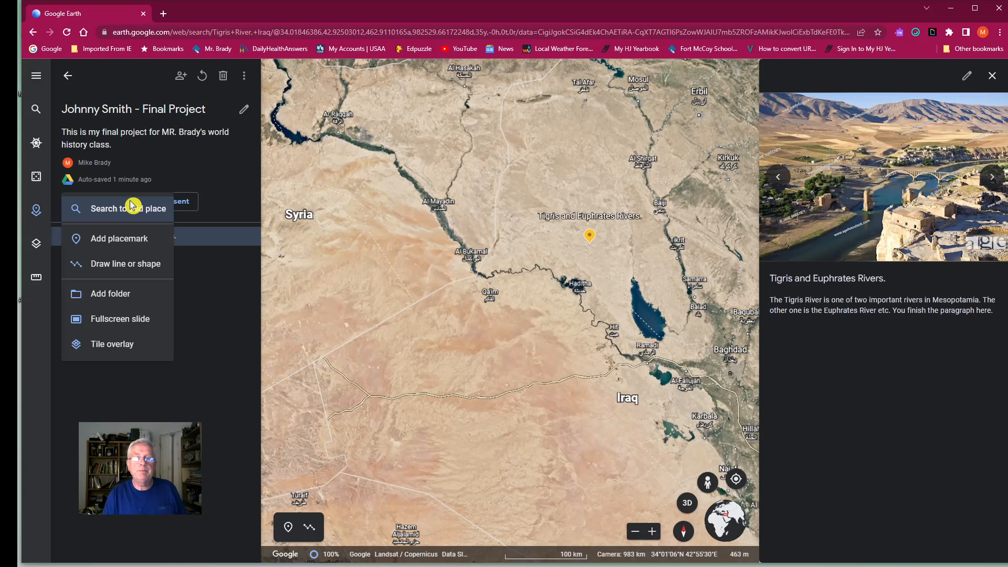
{"action": "left_click", "coordinate": [146, 209]}
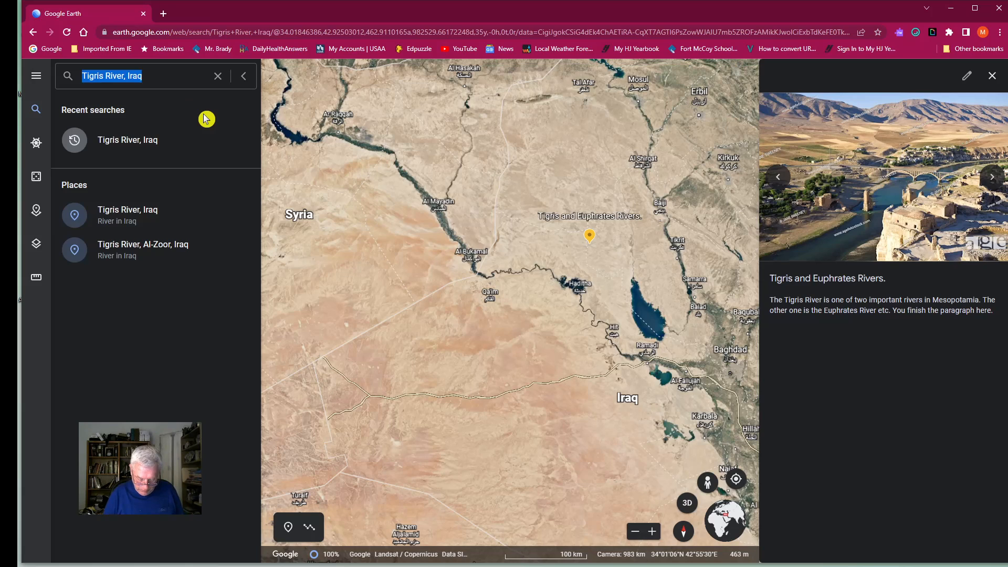
{"action": "type", "text": "buddhist temple"}
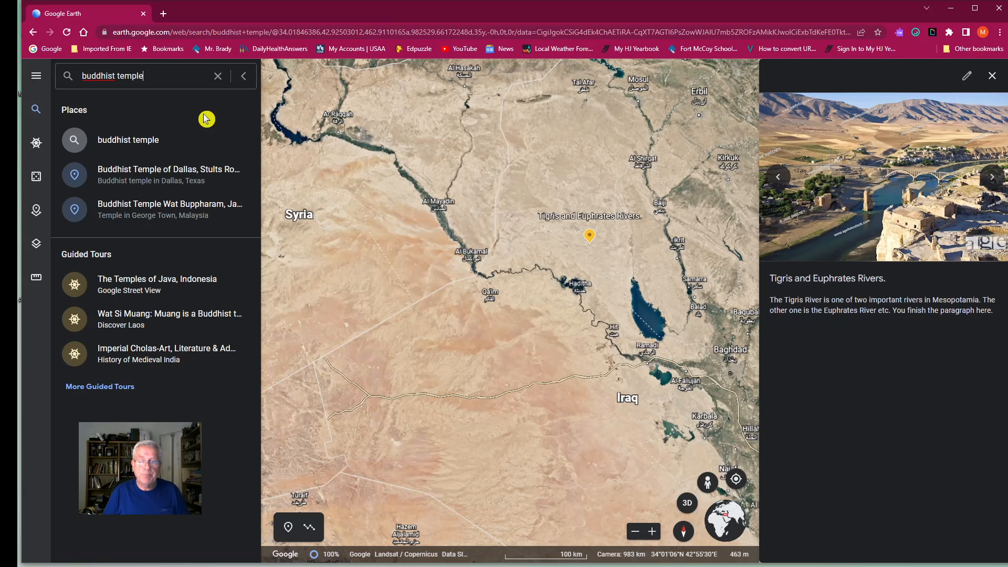
{"action": "type", "text": " in"}
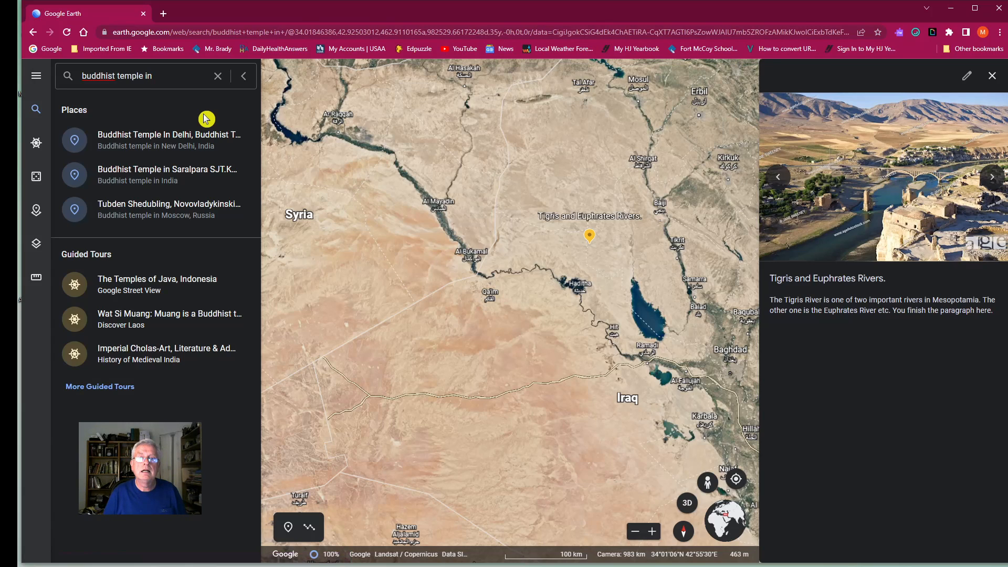
{"action": "type", "text": " india"}
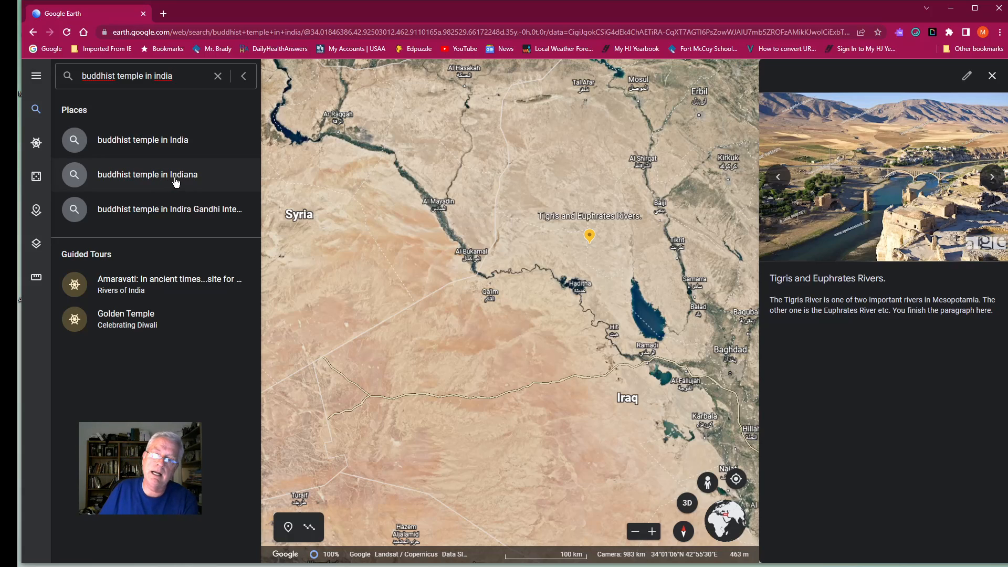
{"action": "left_click", "coordinate": [160, 145]}
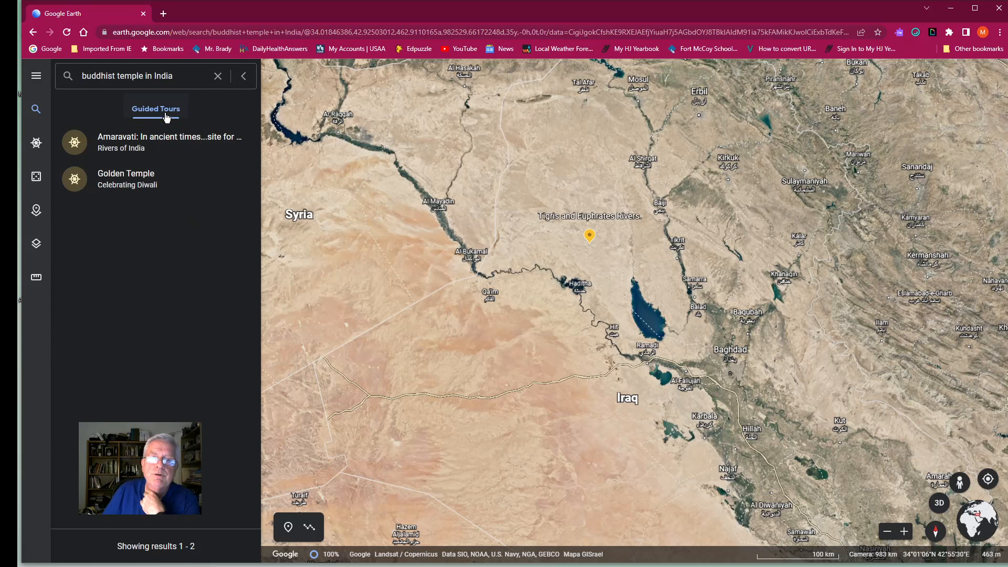
{"action": "left_click", "coordinate": [244, 77]}
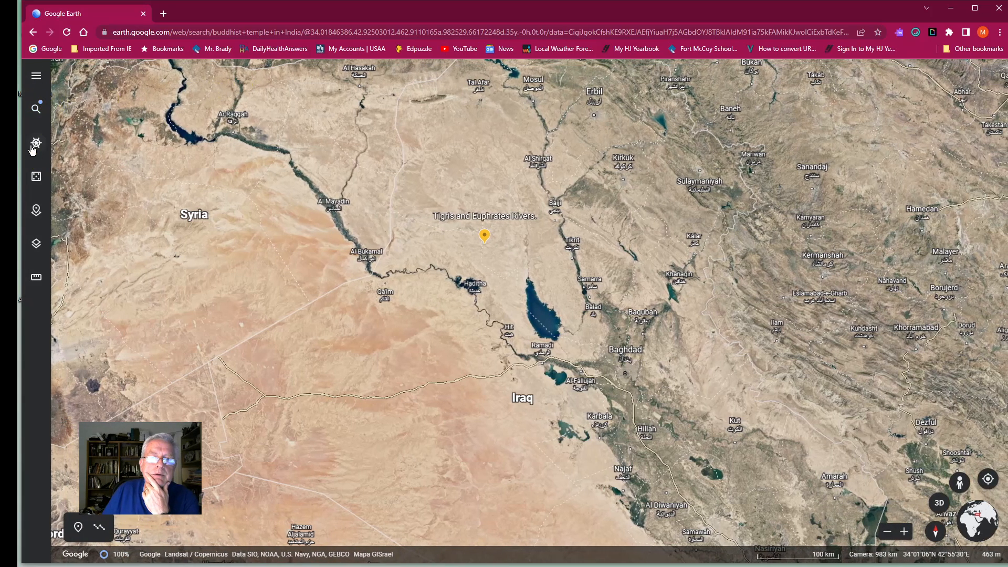
Search for a place to add to the project with "buddhist temples in india" and open the Tabo Monastery result
{"action": "left_click", "coordinate": [37, 211]}
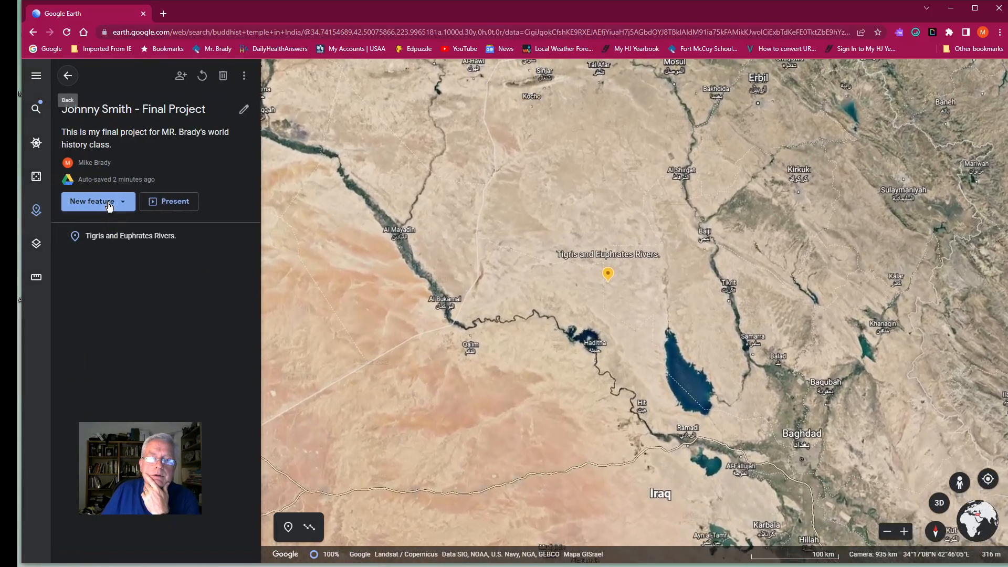
{"action": "left_click", "coordinate": [110, 207]}
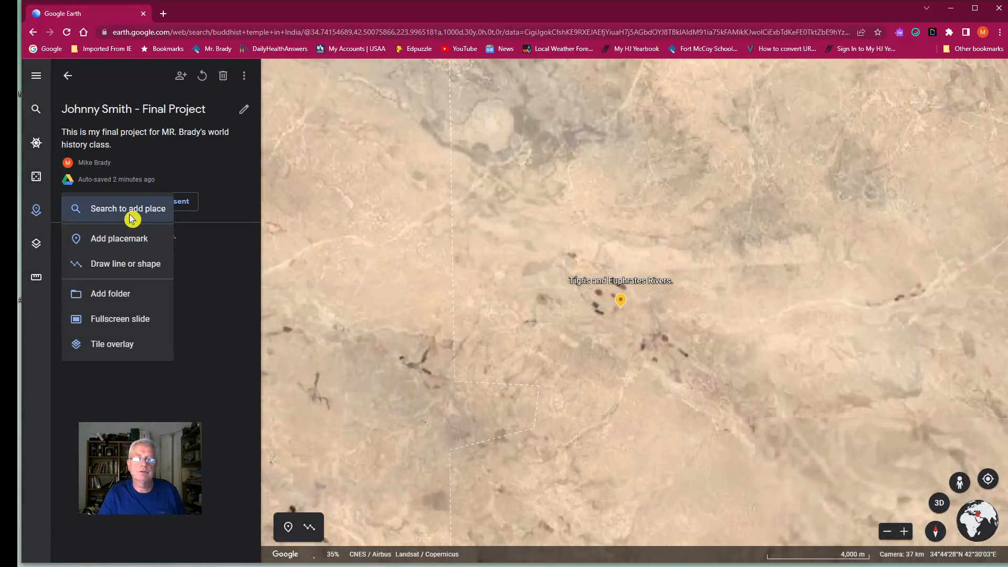
{"action": "left_click", "coordinate": [133, 211]}
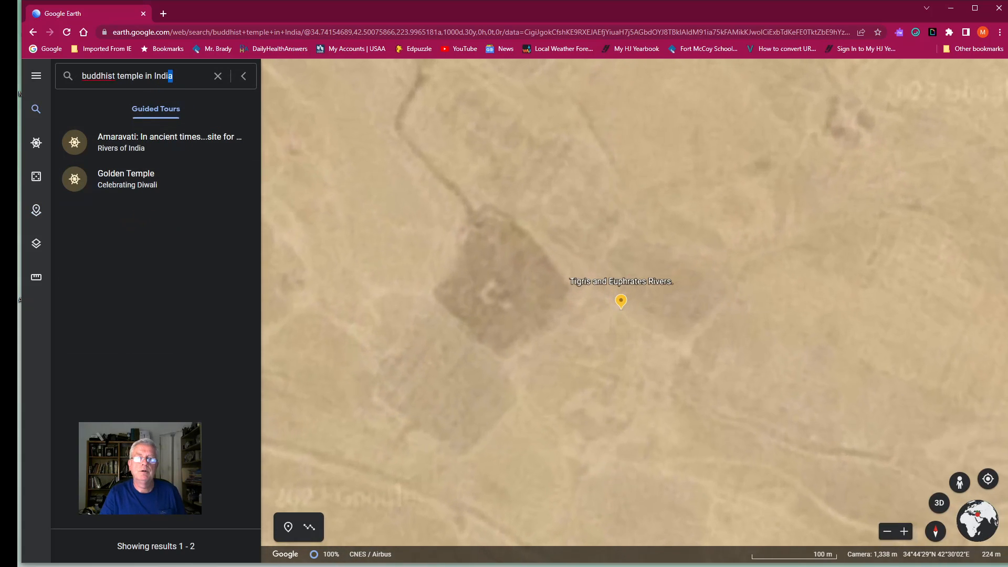
{"action": "left_click_drag", "start_coordinate": [177, 77], "coordinate": [44, 92]}
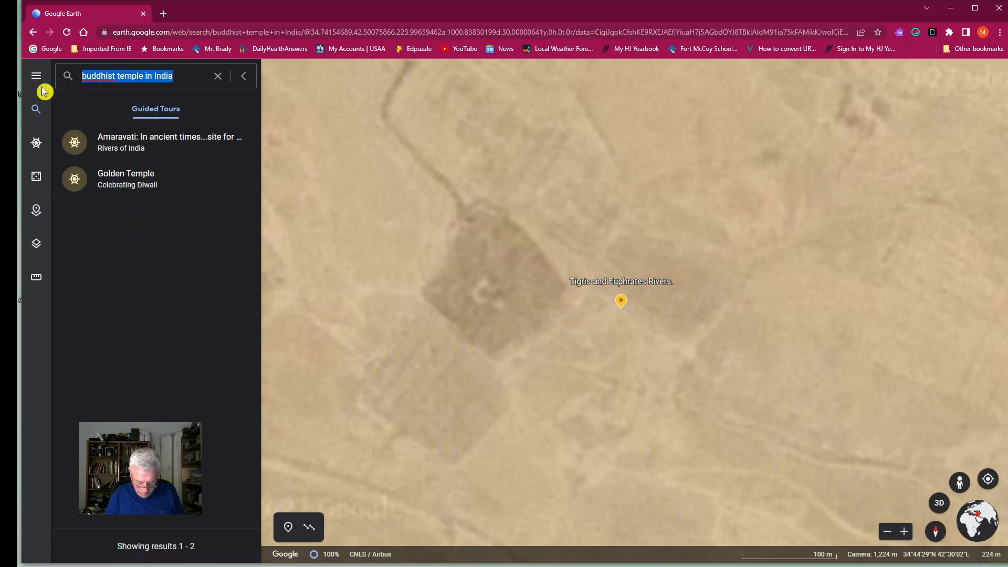
{"action": "type", "text": "buddhist temples in india"}
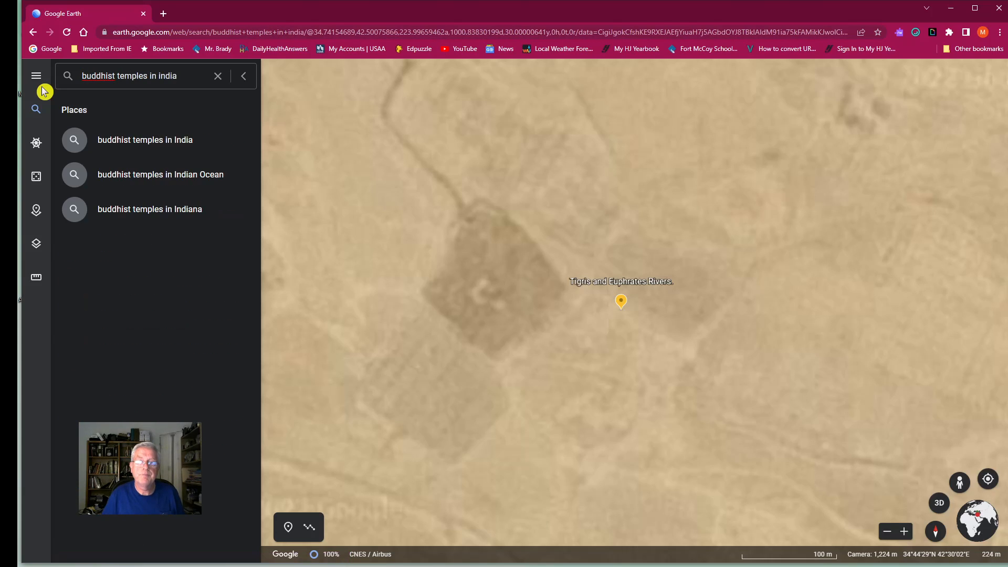
{"action": "key", "text": "Return"}
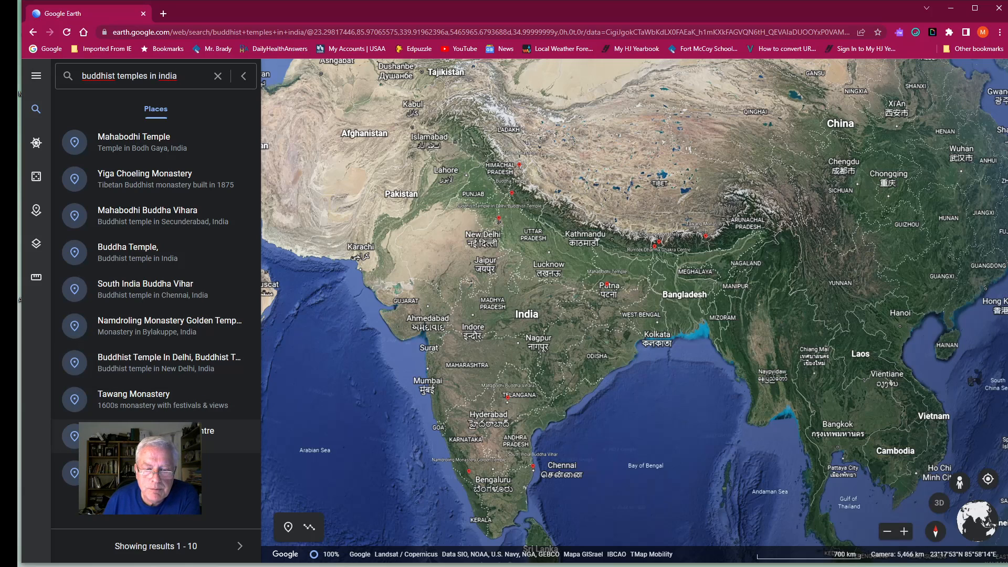
{"action": "left_click", "coordinate": [157, 472]}
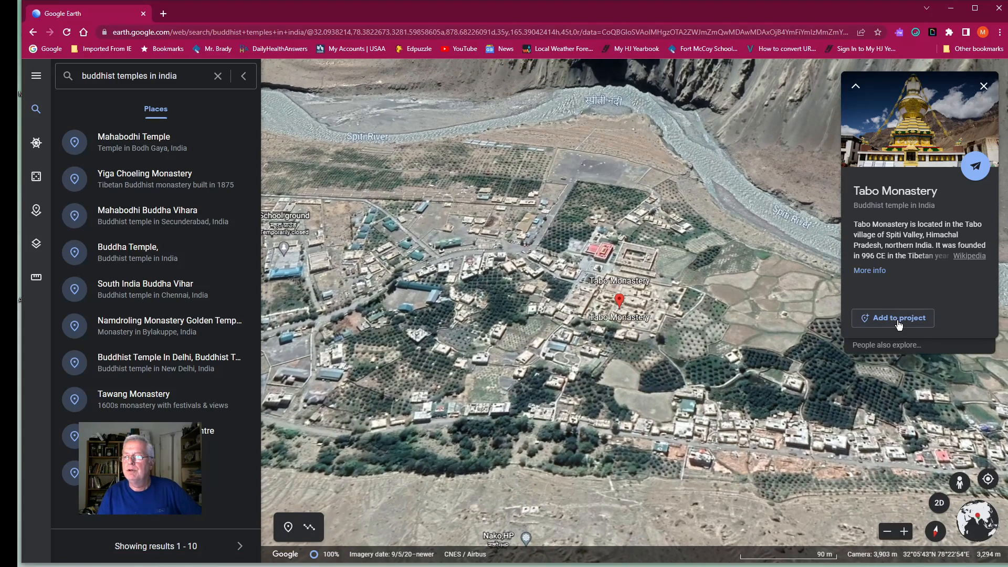
Add Tabo Monastery to the project and replace the information provided by Google with editable custom content
{"action": "left_click", "coordinate": [898, 321]}
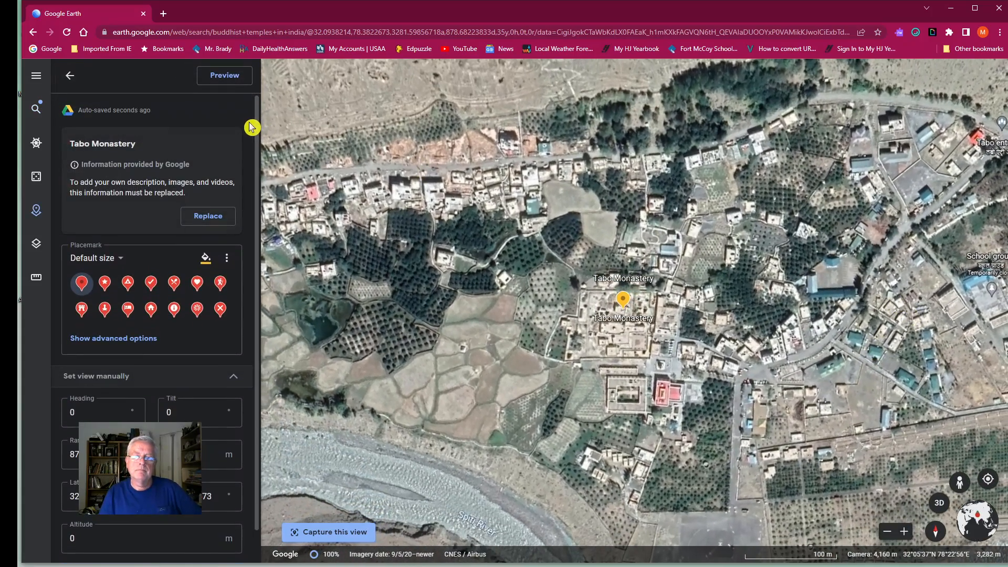
{"action": "left_click", "coordinate": [205, 218]}
Enter "This is where you paragraph on buddhism goes." as the Tabo Monastery placemark's description
{"action": "left_click", "coordinate": [161, 305]}
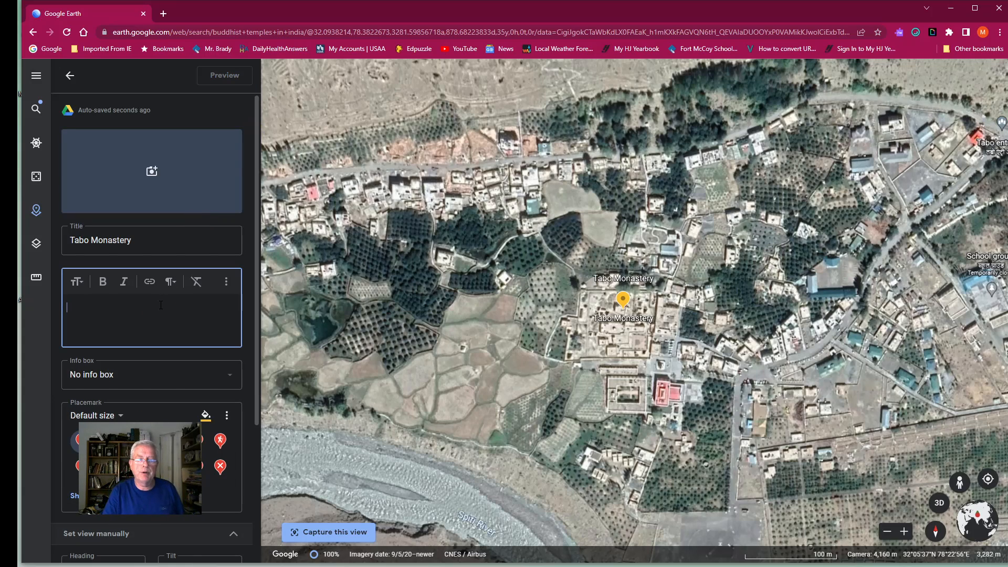
{"action": "type", "text": "This is shere you"}
{"action": "key", "text": "BackSpace"}
{"action": "key", "text": "BackSpace"}
{"action": "key", "text": "BackSpace"}
{"action": "key", "text": "BackSpace"}
{"action": "key", "text": "BackSpace"}
{"action": "key", "text": "BackSpace"}
{"action": "key", "text": "BackSpace"}
{"action": "key", "text": "BackSpace"}
{"action": "key", "text": "BackSpace"}
{"action": "key", "text": "BackSpace"}
{"action": "key", "text": "BackSpace"}
{"action": "key", "text": "BackSpace"}
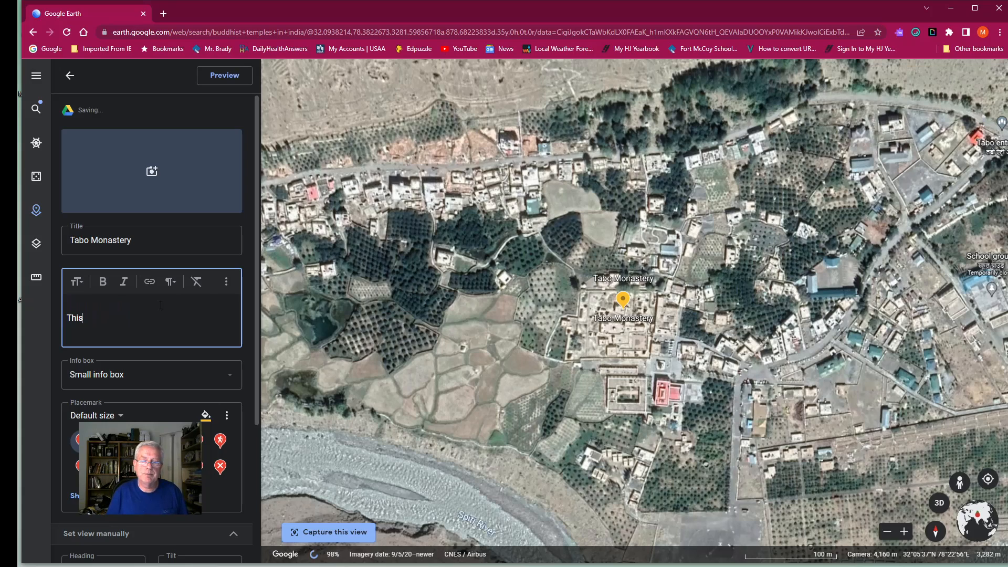
{"action": "type", "text": "is where you"}
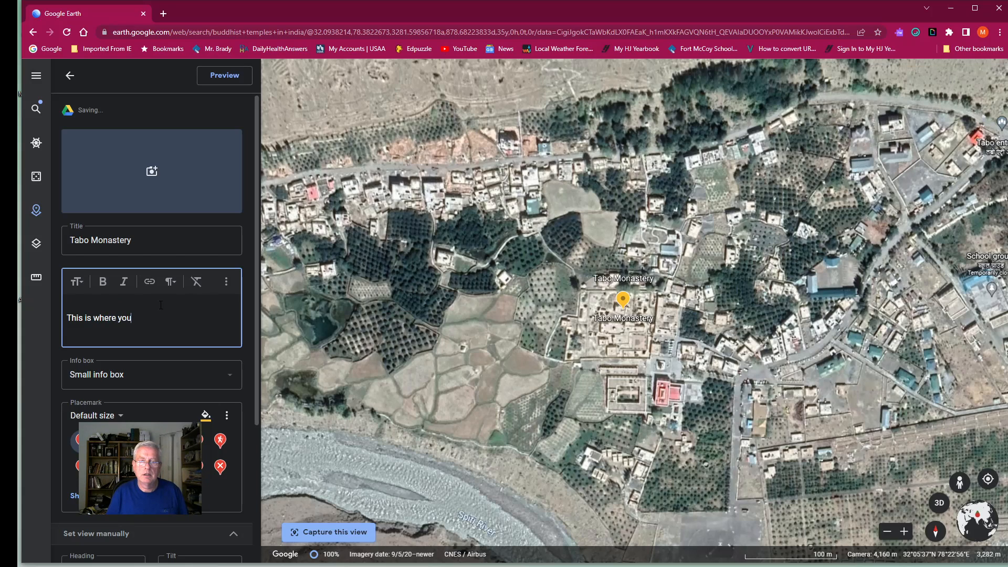
{"action": "type", "text": " paragraph on buddhism goes."}
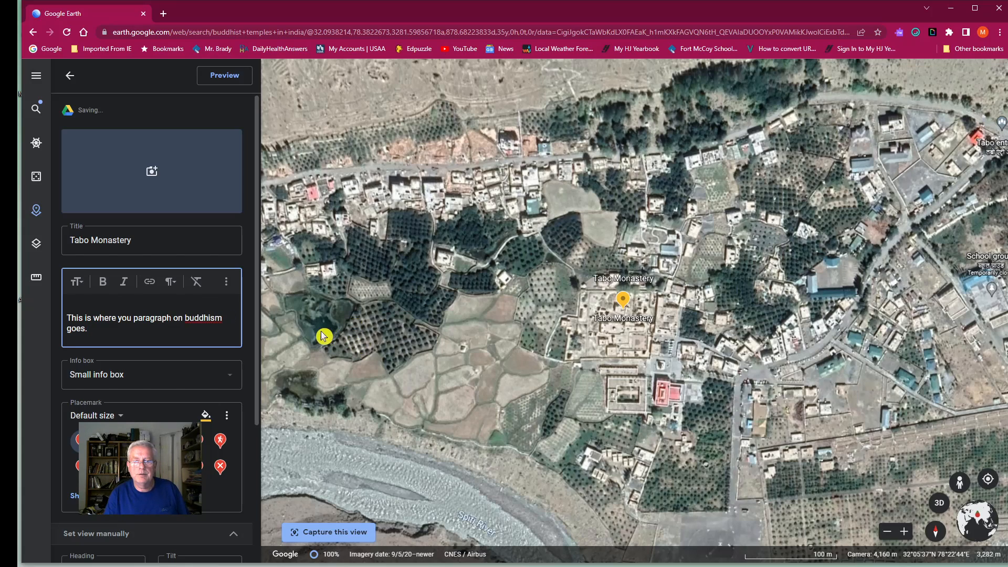
Capitalize "Buddhism" in the description and set the placemark to use a large info box
{"action": "left_click", "coordinate": [183, 317]}
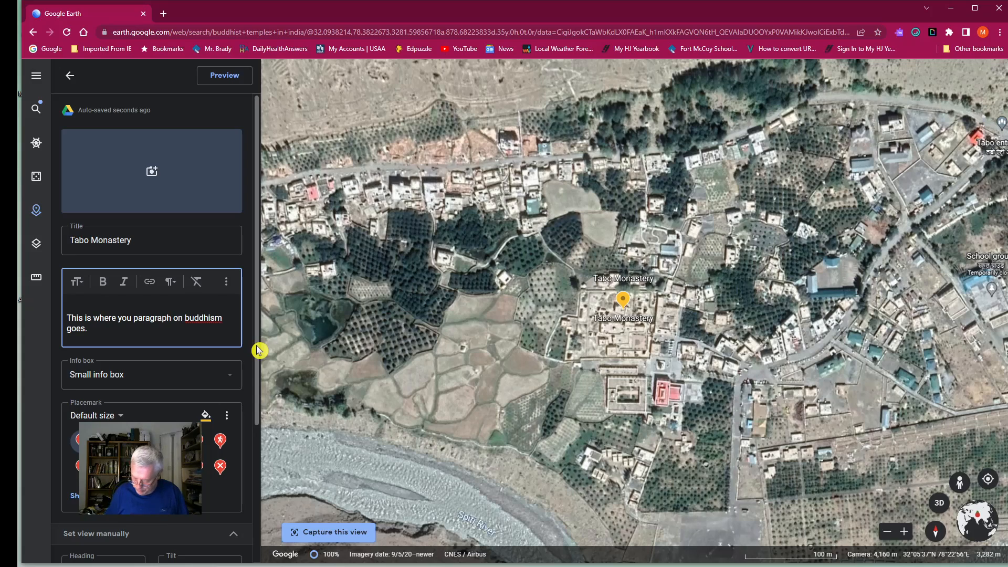
{"action": "key", "text": "Delete"}
{"action": "type", "text": "B"}
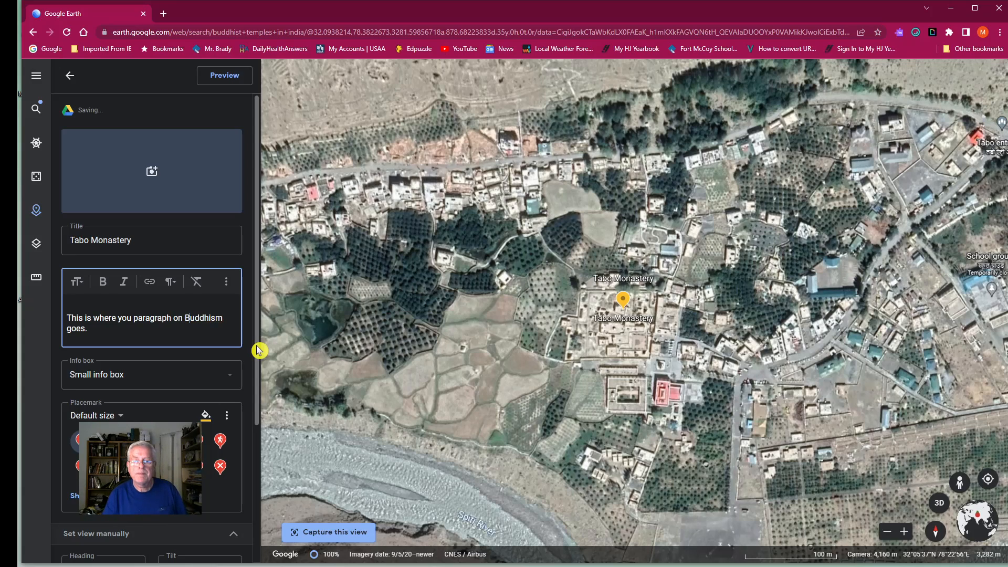
{"action": "left_click", "coordinate": [115, 302]}
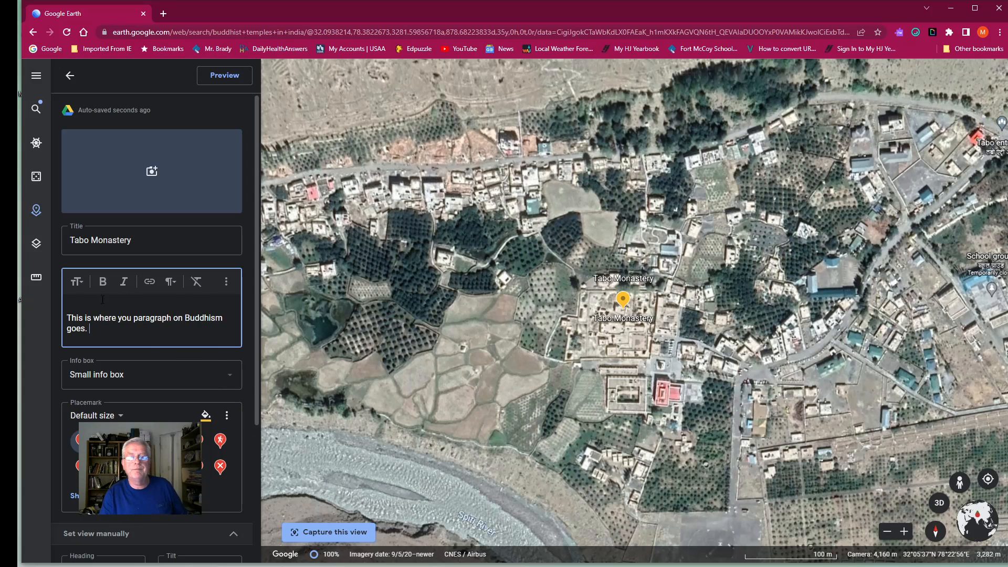
{"action": "left_click", "coordinate": [145, 378]}
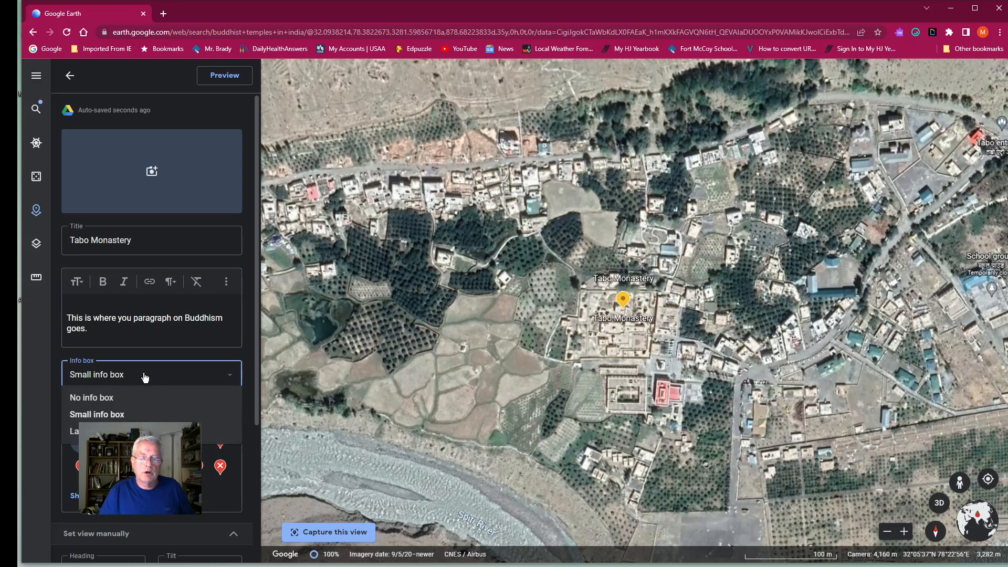
{"action": "left_click", "coordinate": [131, 431]}
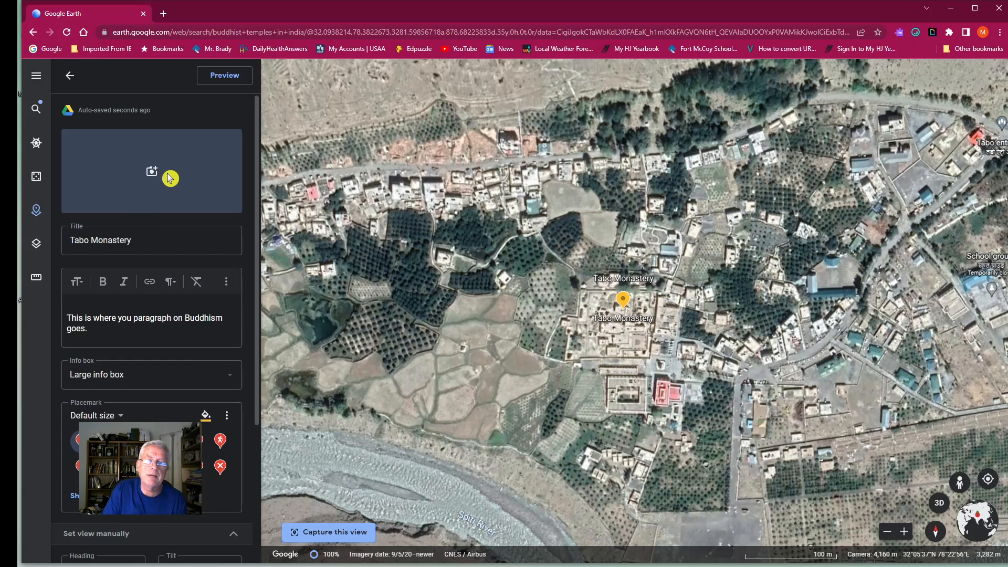
Search Google images for the copied title "Tabo Monastery" and add the golden stupa photo against the deep blue sky to the placemark
{"action": "left_click_drag", "start_coordinate": [70, 240], "coordinate": [135, 243]}
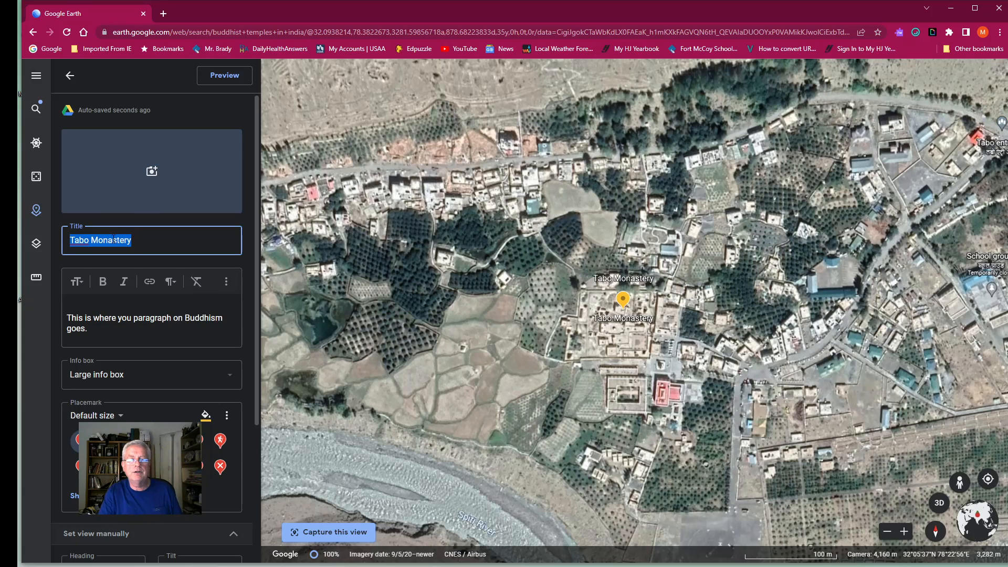
{"action": "right_click", "coordinate": [114, 241]}
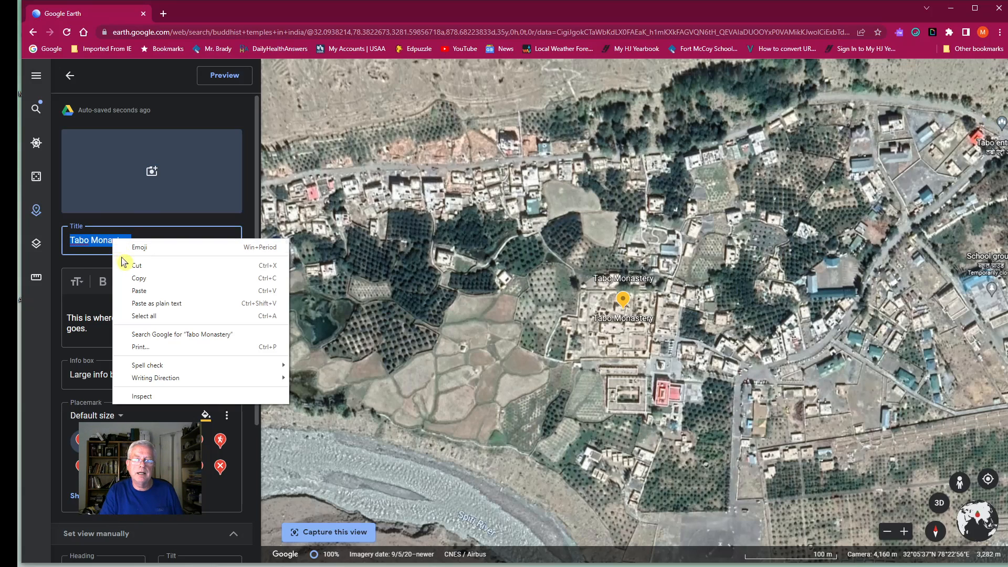
{"action": "left_click", "coordinate": [139, 284]}
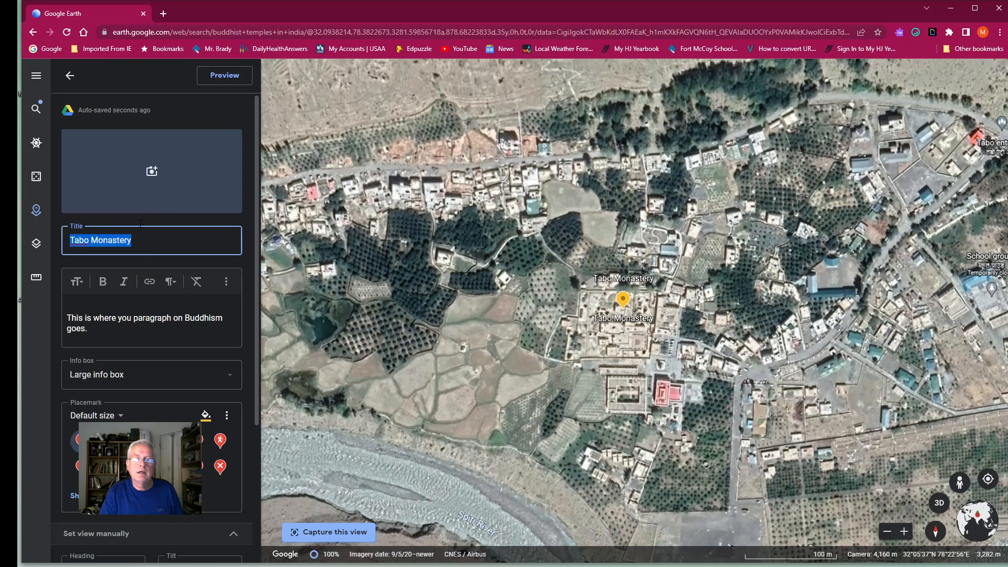
{"action": "left_click", "coordinate": [156, 173]}
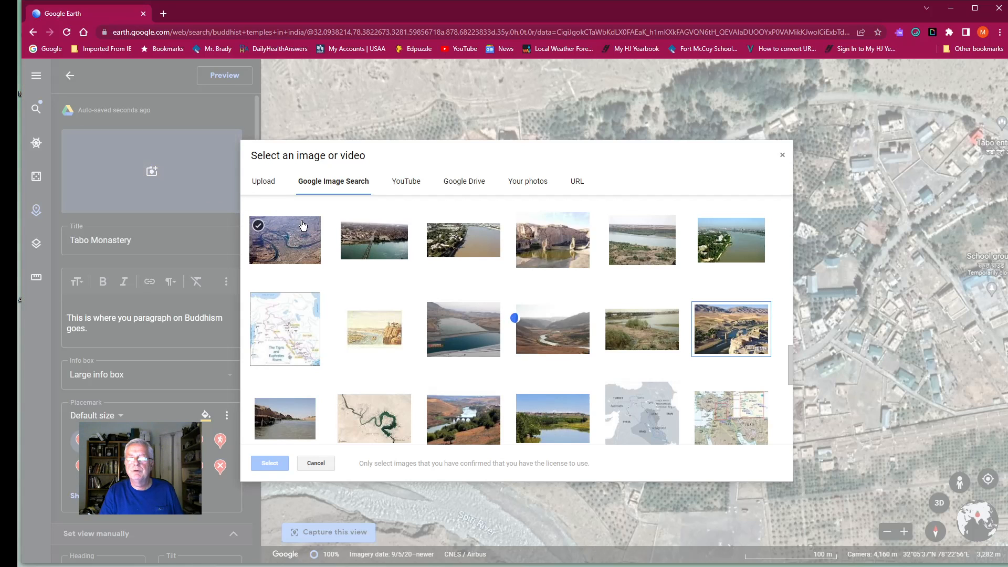
{"action": "triple_click", "coordinate": [331, 213]}
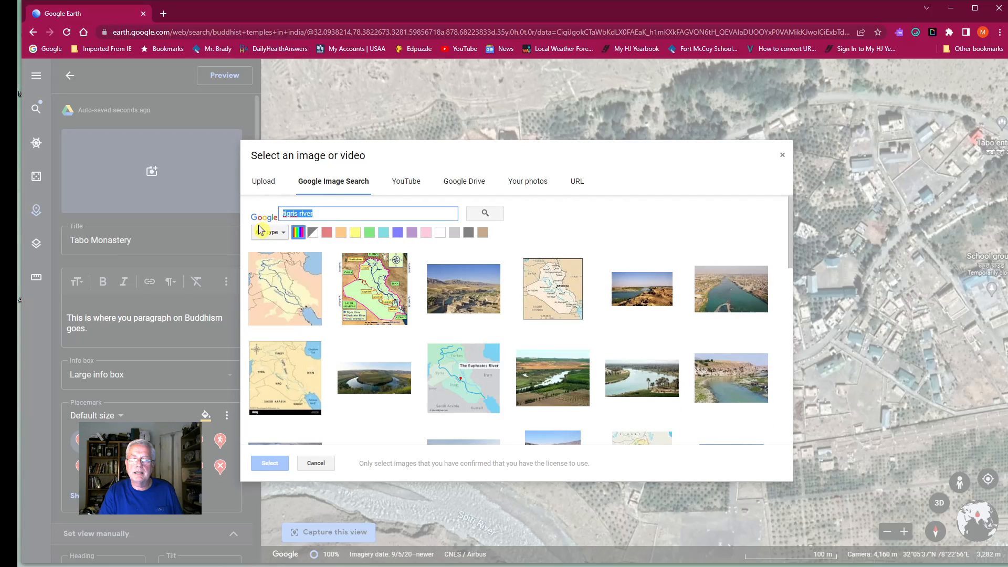
{"action": "right_click", "coordinate": [324, 213]}
{"action": "left_click", "coordinate": [351, 263]}
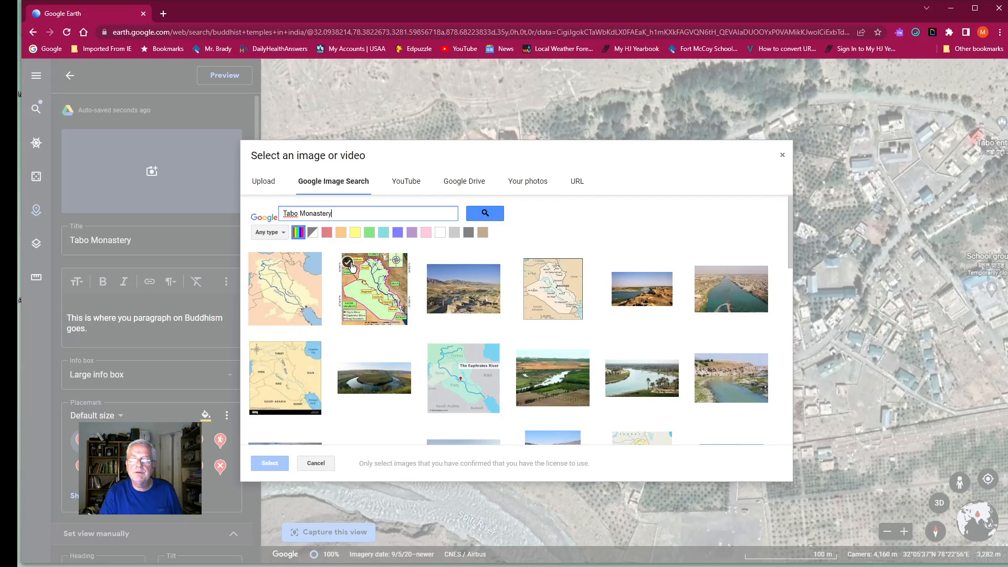
{"action": "left_click", "coordinate": [485, 213]}
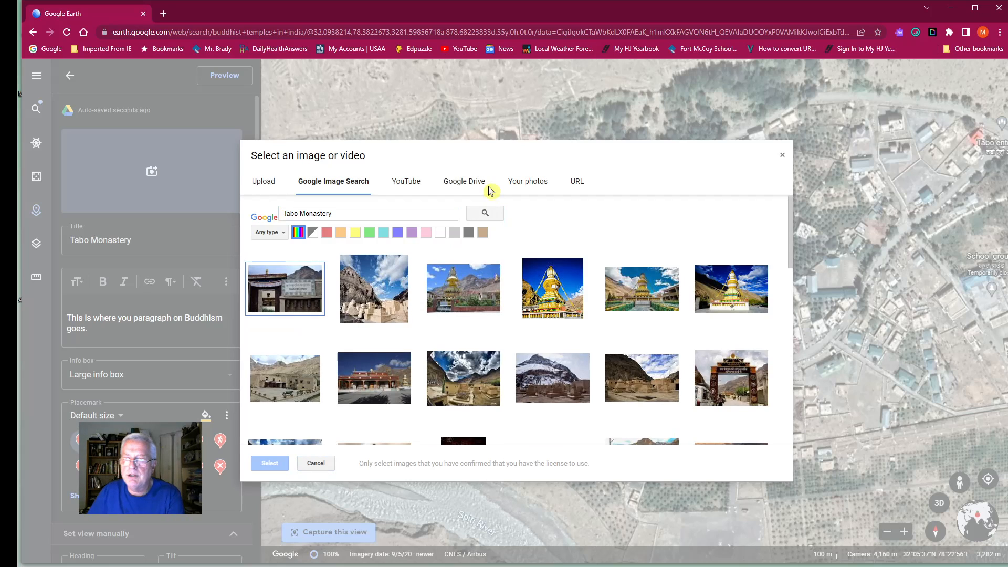
{"action": "left_click", "coordinate": [558, 295]}
{"action": "left_click", "coordinate": [269, 464]}
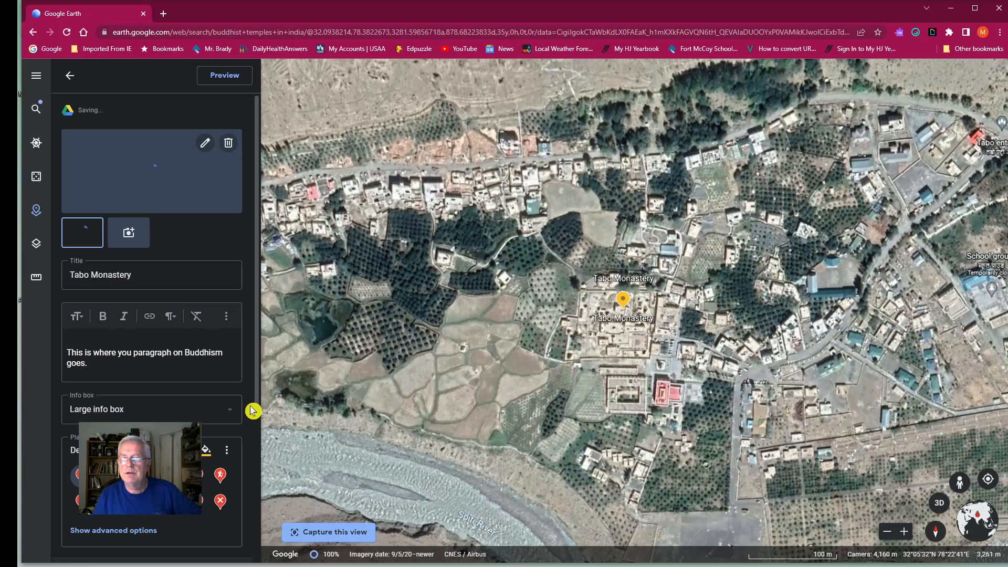
Add the photo of the snowy mountain behind the mud-brick monastery as the placemark's second image
{"action": "left_click", "coordinate": [129, 233]}
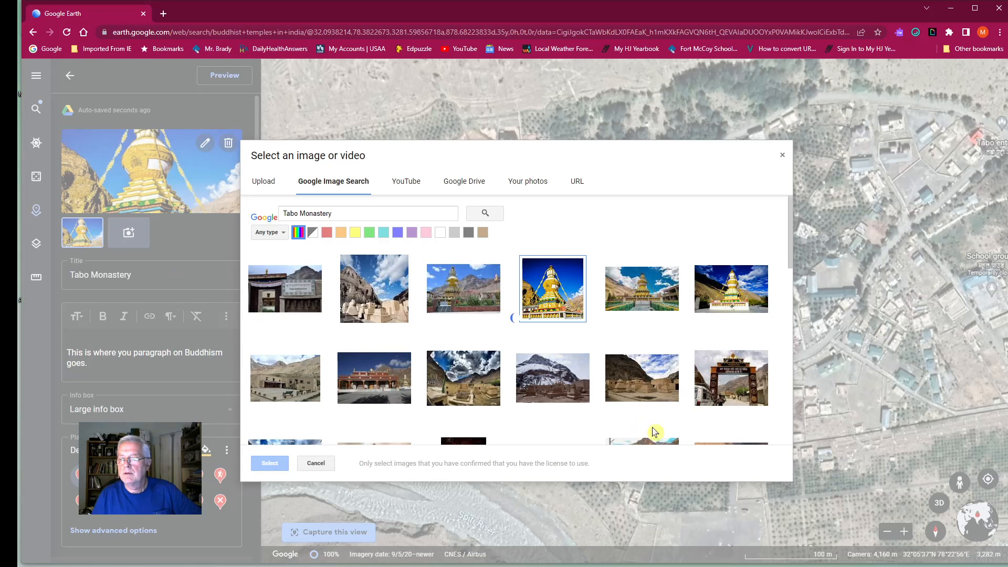
{"action": "scroll", "coordinate": [530, 386], "scroll_direction": "down", "scroll_amount": 1}
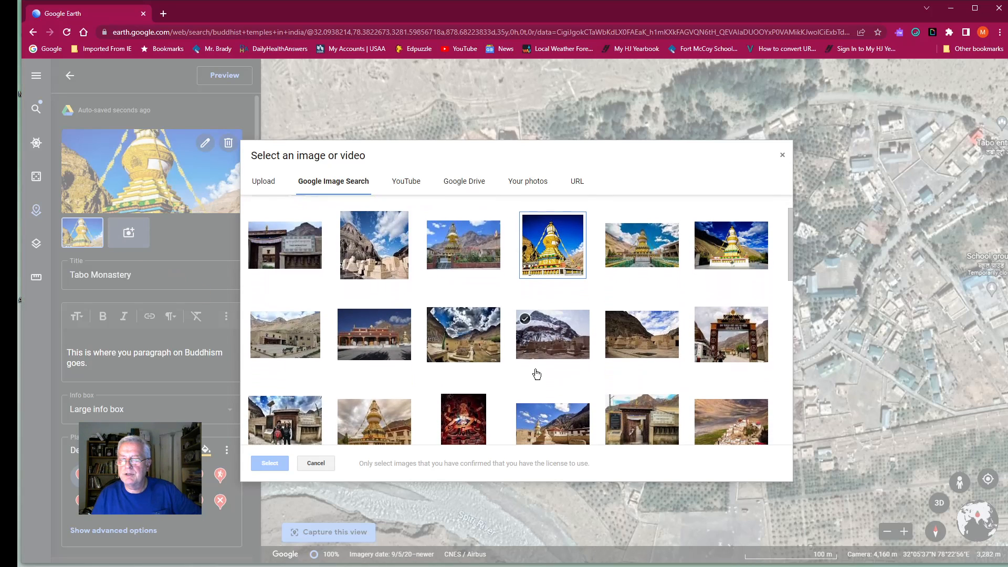
{"action": "left_click", "coordinate": [546, 327]}
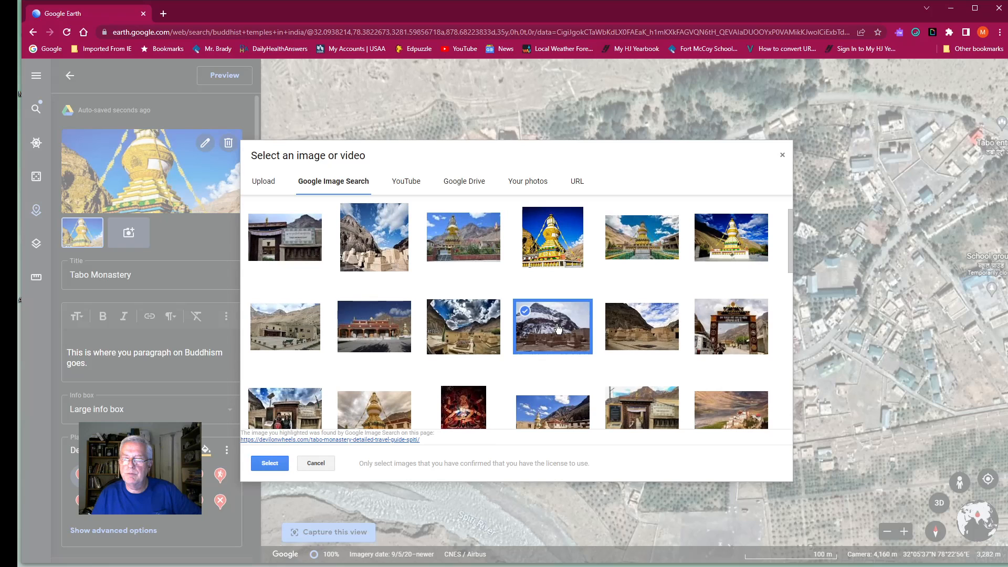
{"action": "left_click", "coordinate": [270, 463]}
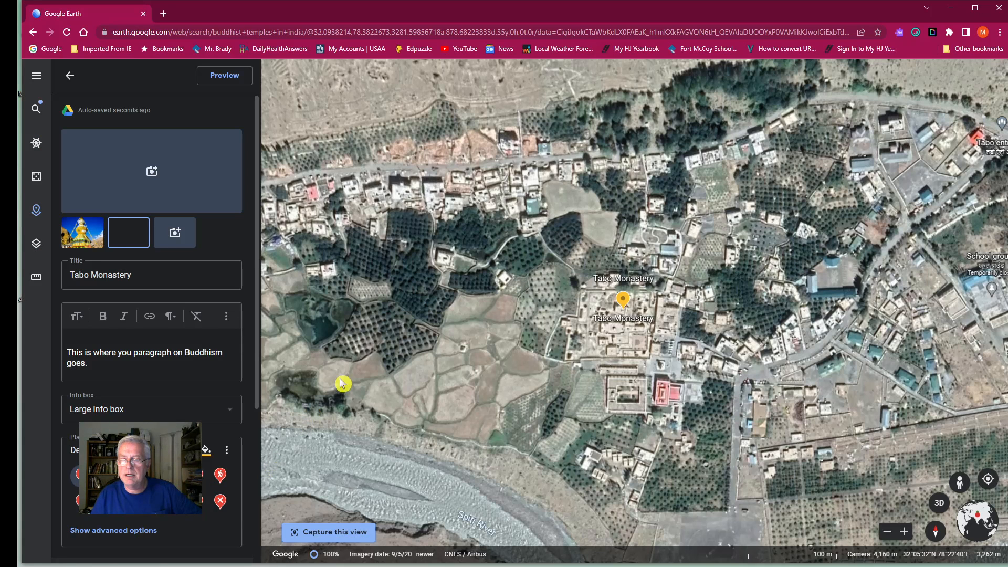
Find the colorful temple interior photo further down the image results and add it as the placemark's third image
{"action": "left_click", "coordinate": [174, 233]}
{"action": "scroll", "coordinate": [501, 388], "scroll_direction": "down", "scroll_amount": 3}
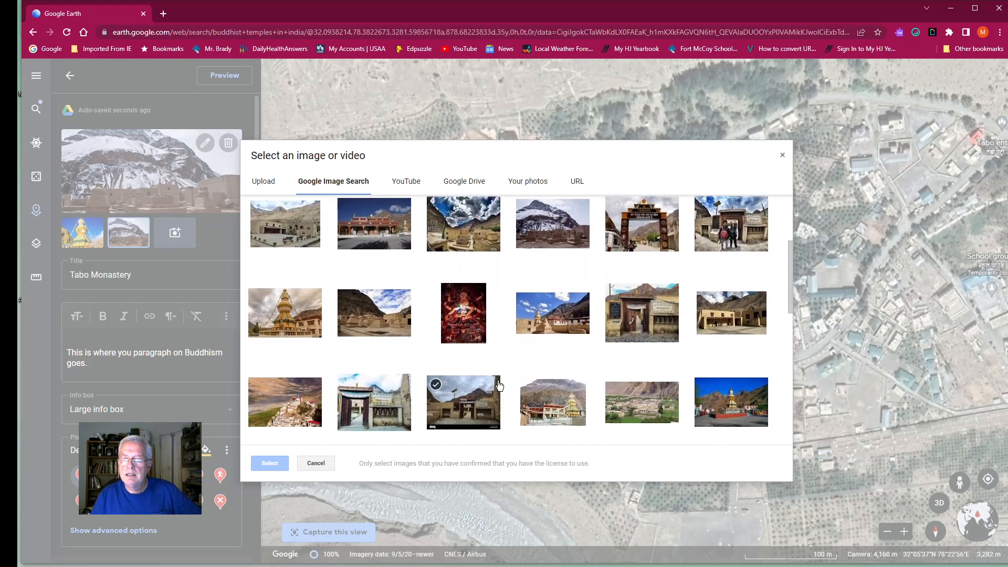
{"action": "scroll", "coordinate": [498, 384], "scroll_direction": "down", "scroll_amount": 2}
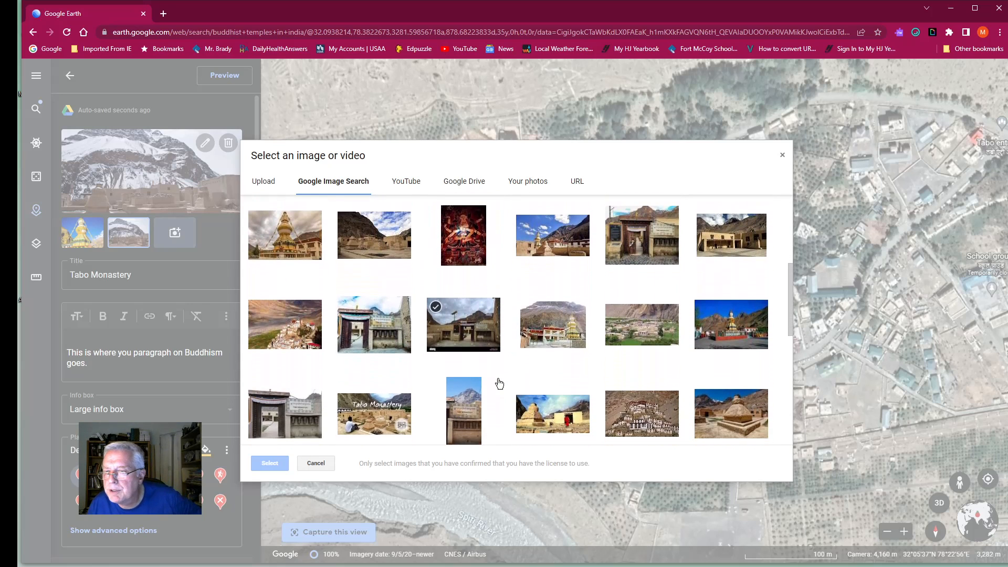
{"action": "scroll", "coordinate": [499, 383], "scroll_direction": "down", "scroll_amount": 5}
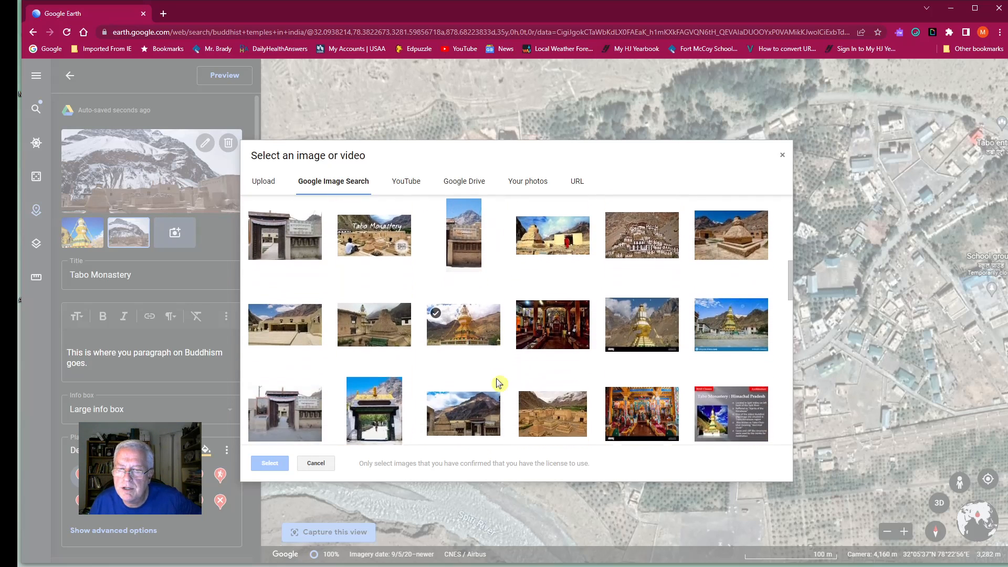
{"action": "left_click", "coordinate": [641, 355]}
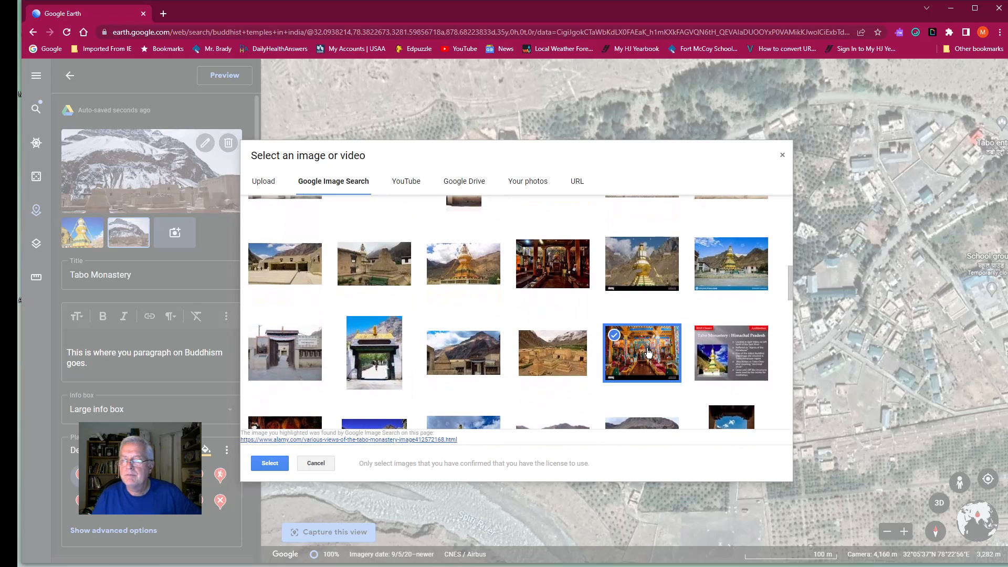
{"action": "left_click", "coordinate": [270, 463]}
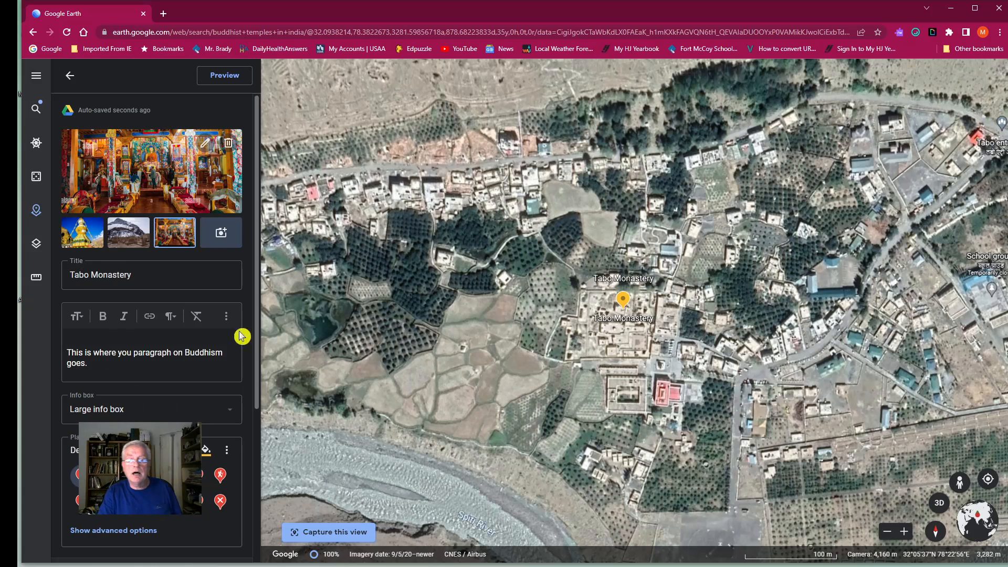
Change the placemark's title to "Buddhism" and preview its info box
{"action": "left_click", "coordinate": [170, 275]}
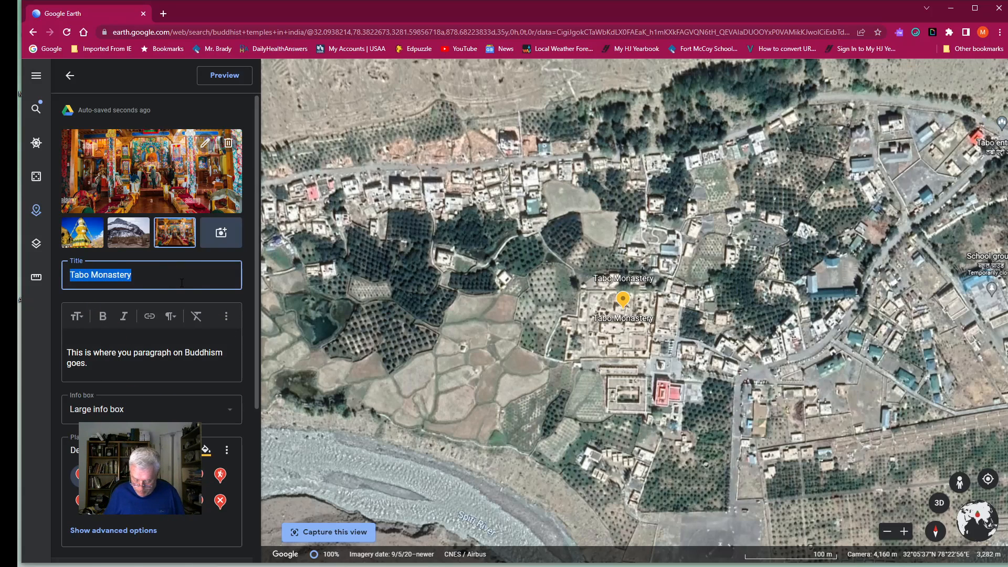
{"action": "type", "text": "Buddfhism"}
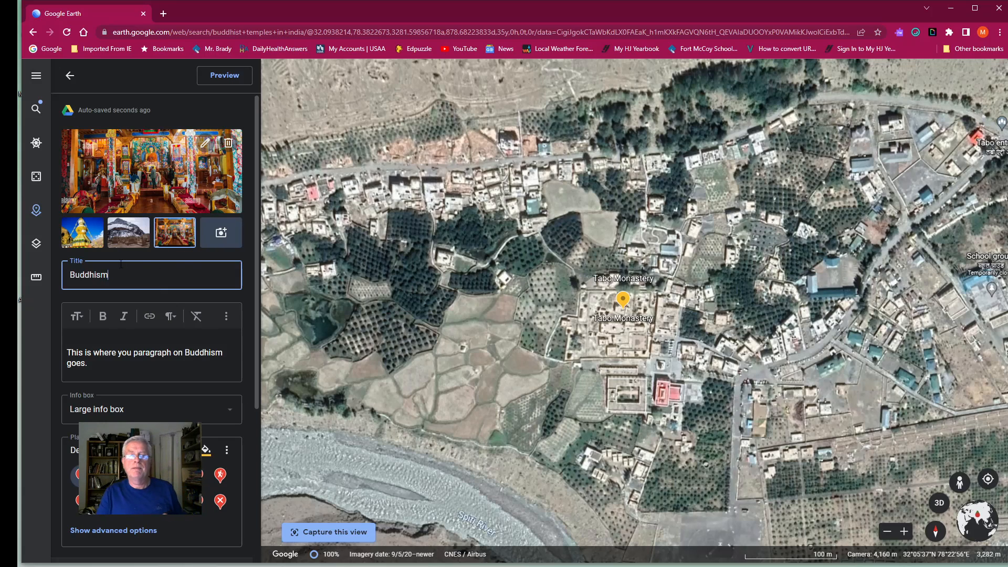
{"action": "left_click", "coordinate": [243, 72]}
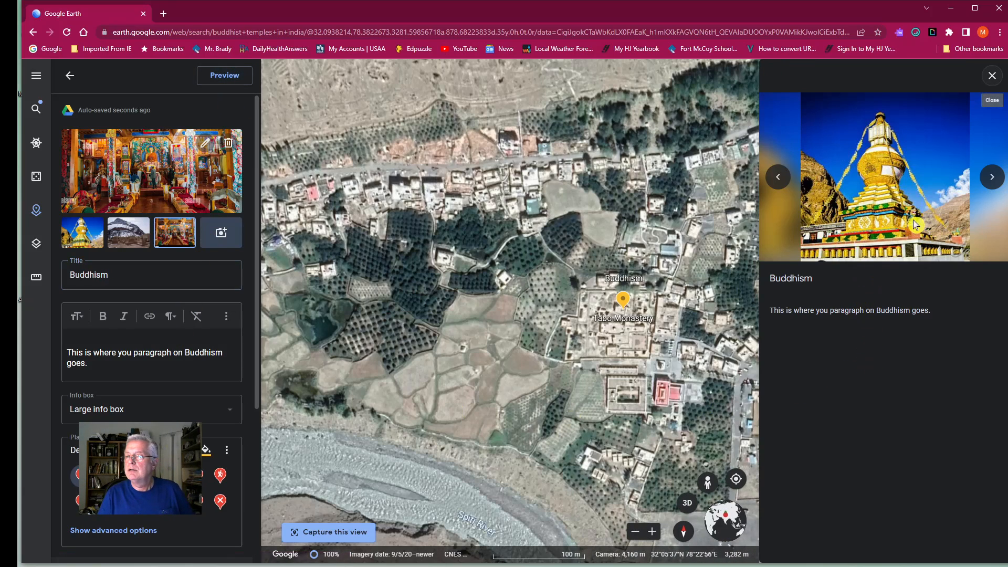
Return to the project and review the Tigris and Euphrates Rivers and Buddhism placemarks, viewing the first two Buddhism images enlarged
{"action": "left_click", "coordinate": [71, 76]}
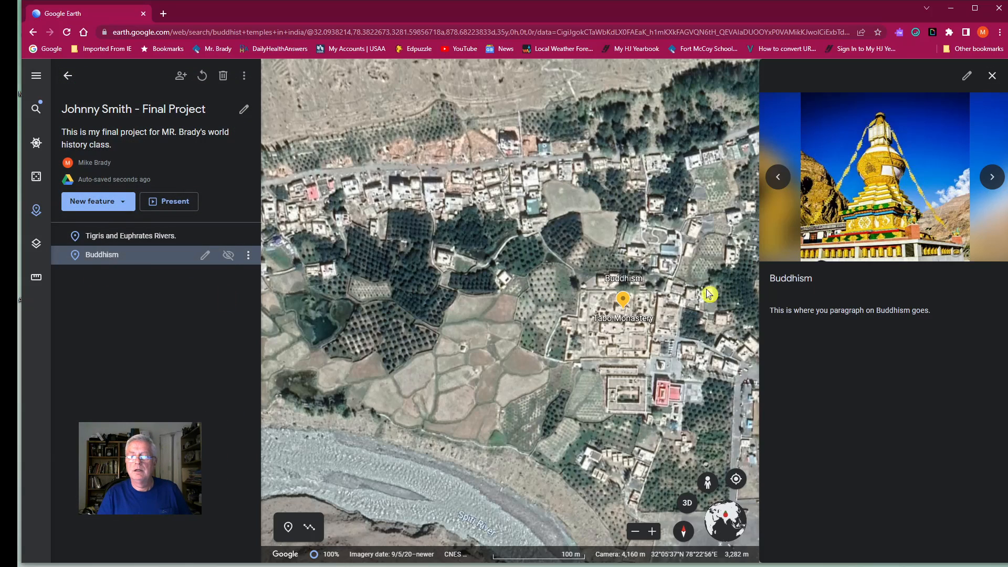
{"action": "left_click", "coordinate": [131, 242]}
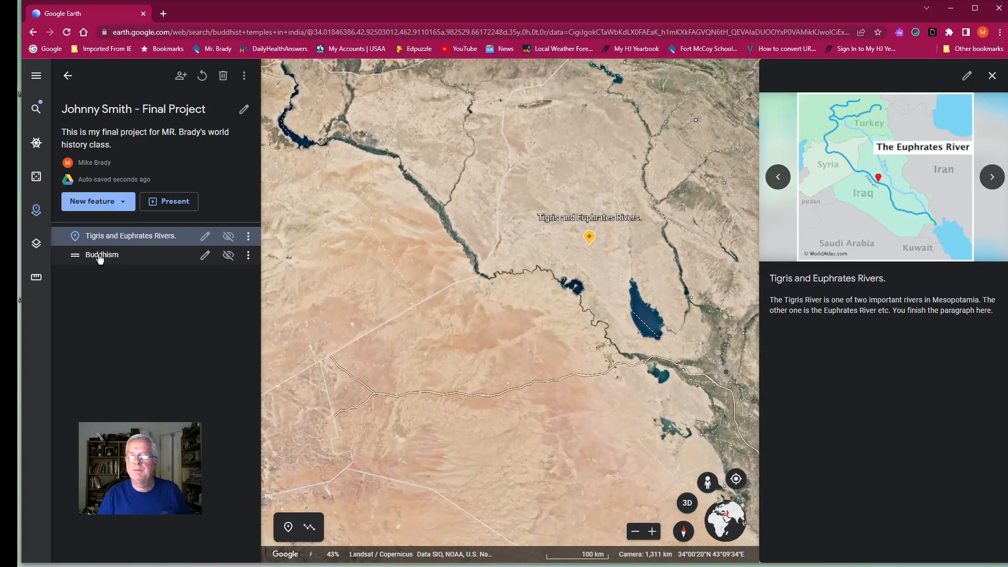
{"action": "left_click", "coordinate": [100, 256]}
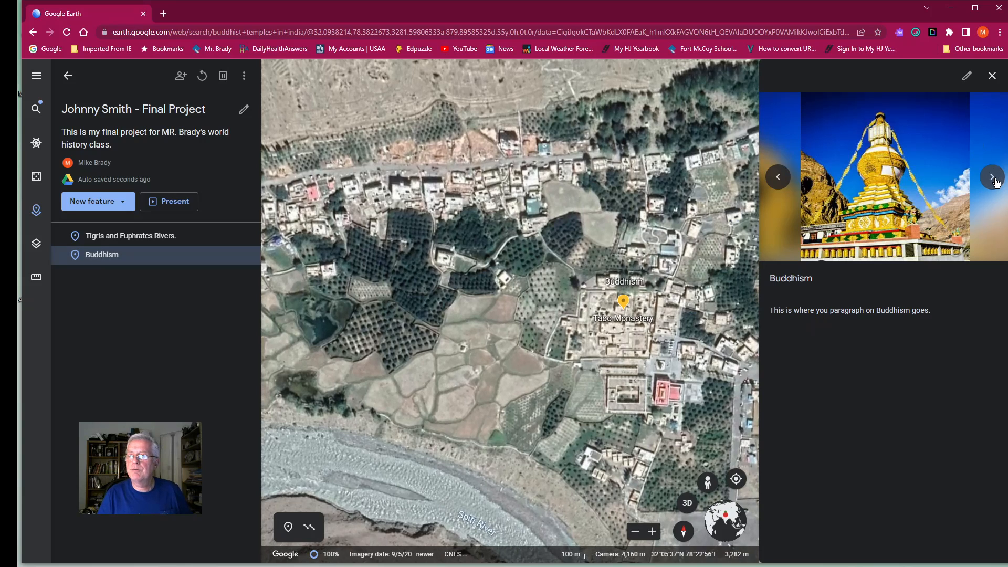
{"action": "left_click", "coordinate": [994, 180]}
{"action": "left_click", "coordinate": [858, 177]}
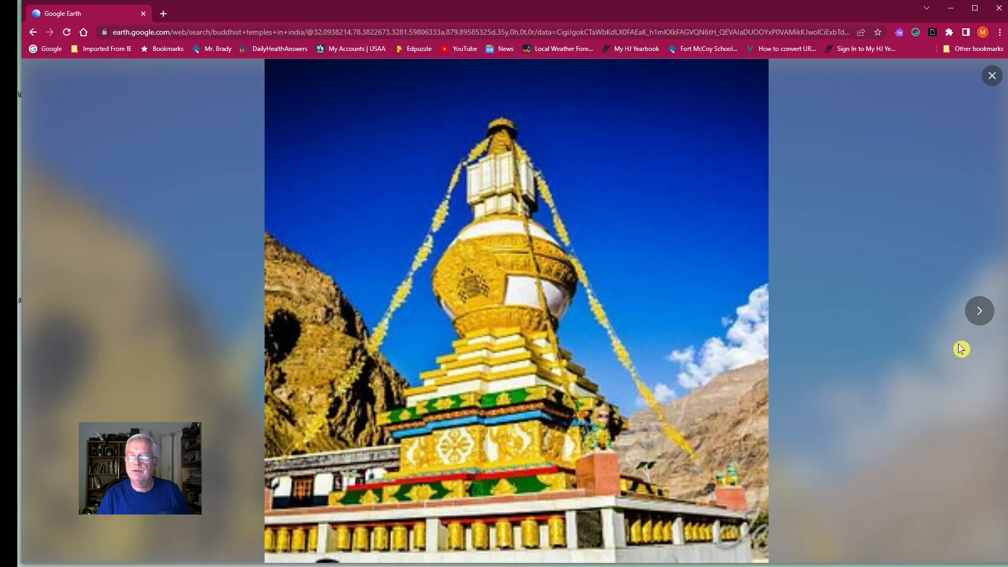
{"action": "left_click", "coordinate": [979, 311]}
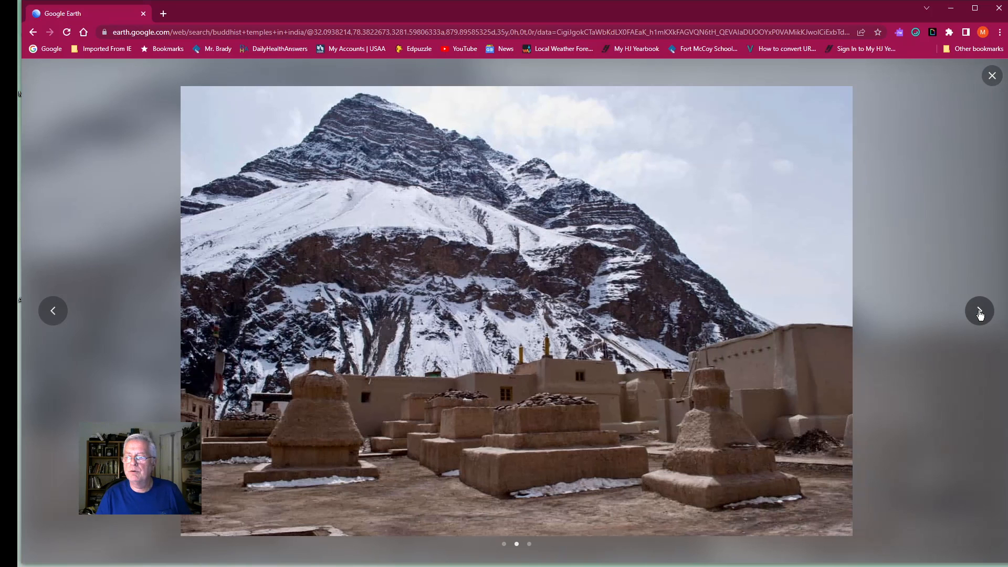
View the third Buddhism image, the colorful temple interior, enlarged and close the image viewer
{"action": "left_click", "coordinate": [979, 312]}
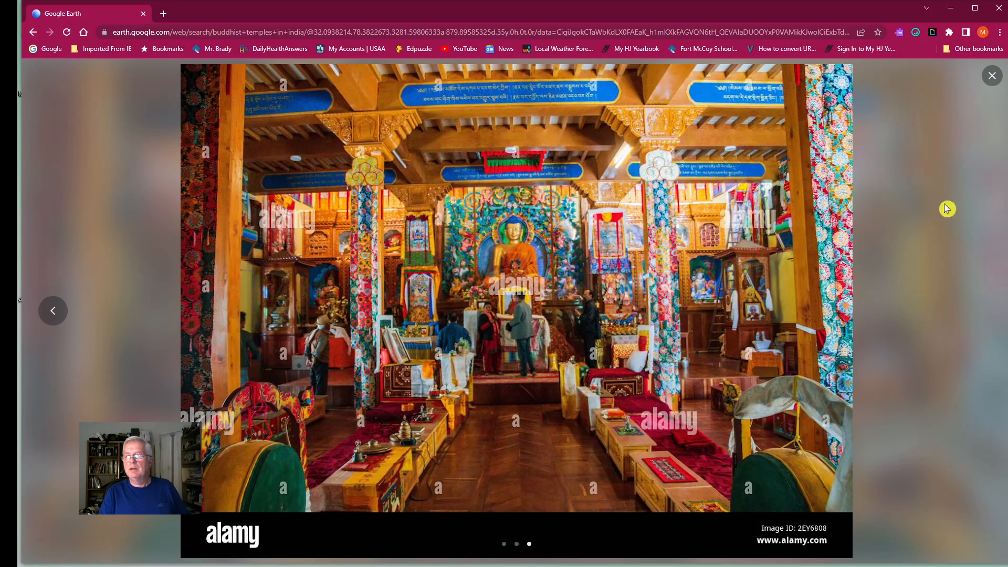
{"action": "left_click", "coordinate": [992, 76]}
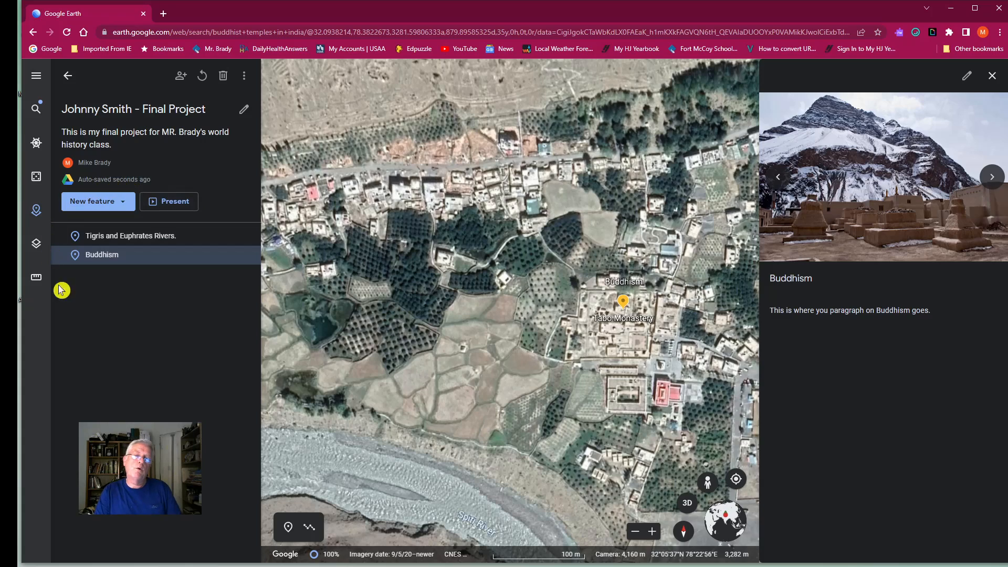
Add a fullscreen slide to the project and title it "World History"
{"action": "left_click", "coordinate": [127, 207]}
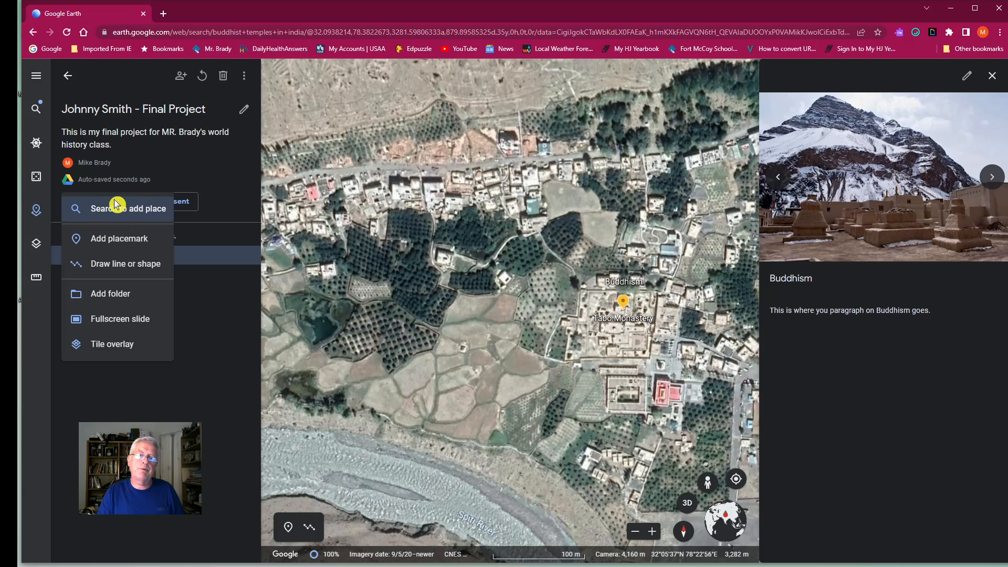
{"action": "left_click", "coordinate": [118, 328]}
{"action": "left_click", "coordinate": [118, 329]}
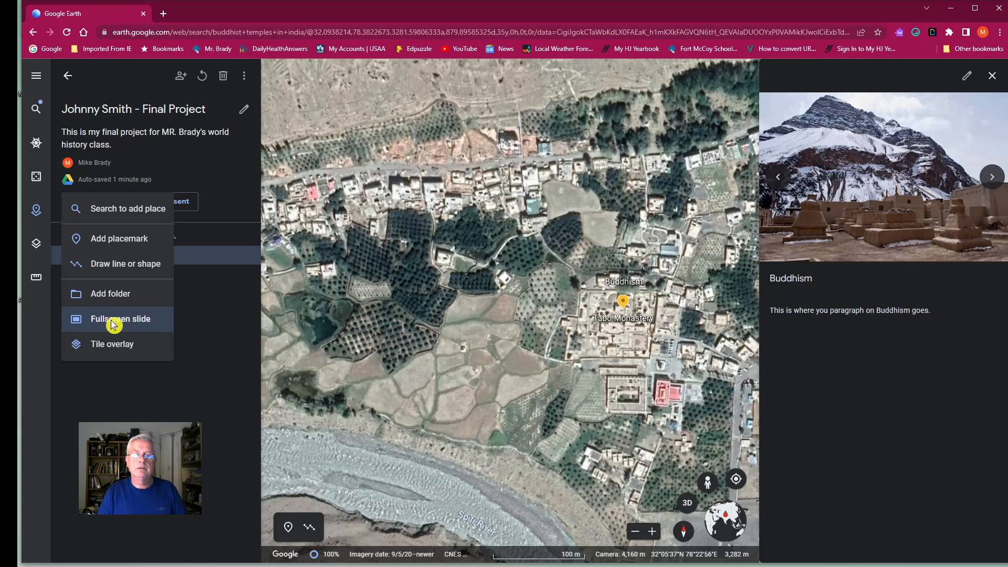
{"action": "left_click", "coordinate": [113, 319]}
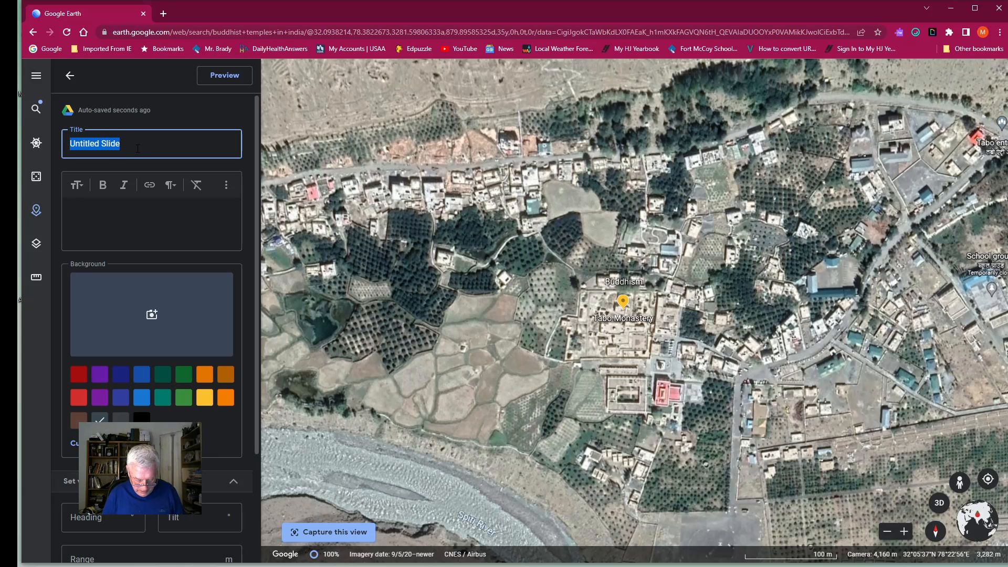
{"action": "type", "text": "World History"}
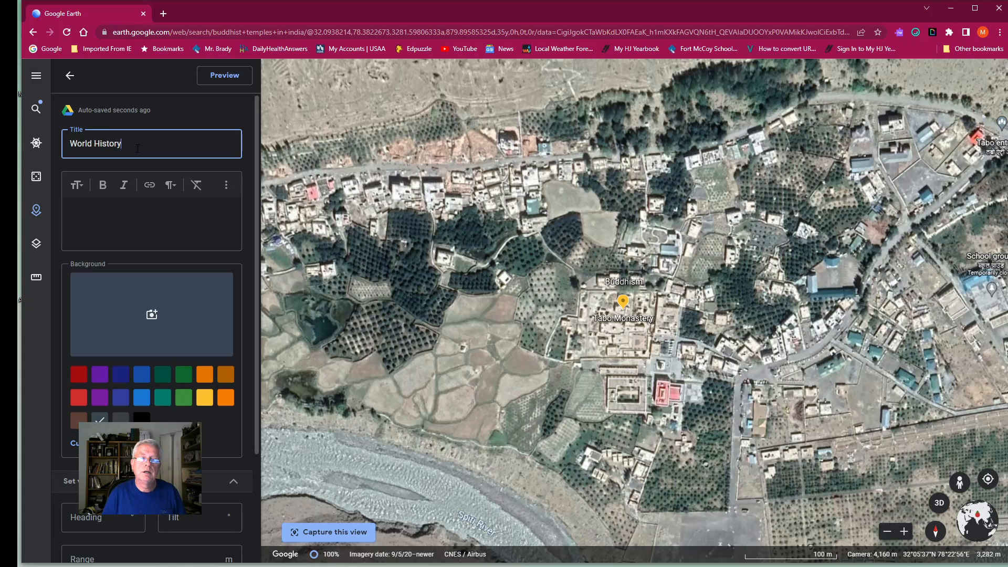
Run a Google image search for "world history" to find a background for the slide
{"action": "left_click", "coordinate": [152, 317]}
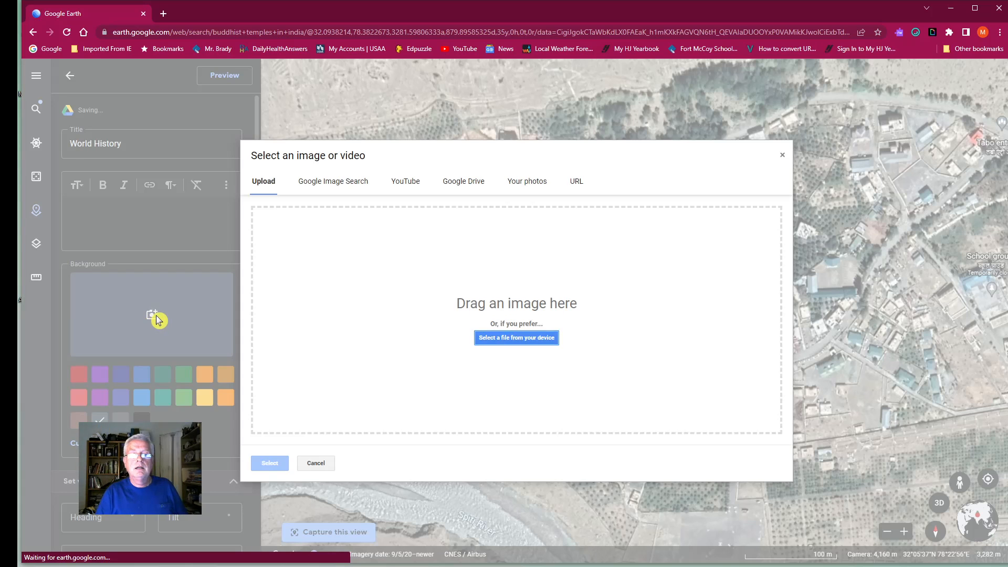
{"action": "left_click", "coordinate": [338, 189]}
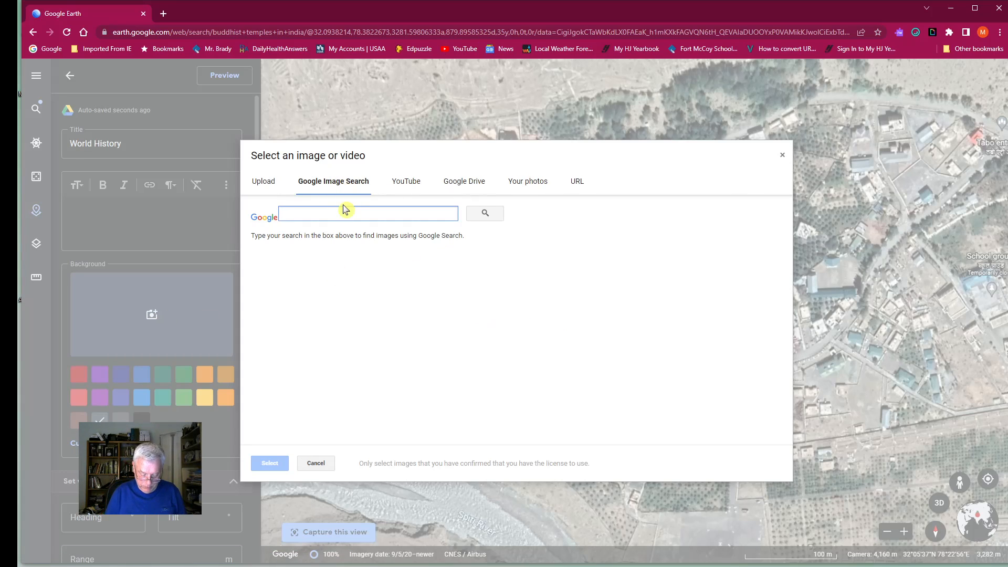
{"action": "type", "text": "world hist"}
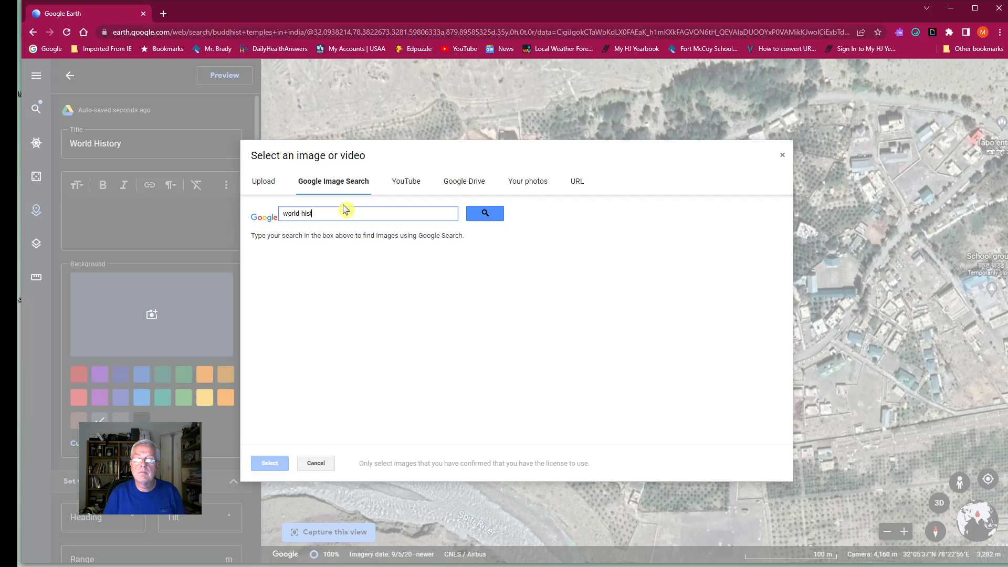
{"action": "type", "text": "ory"}
{"action": "key", "text": "Return"}
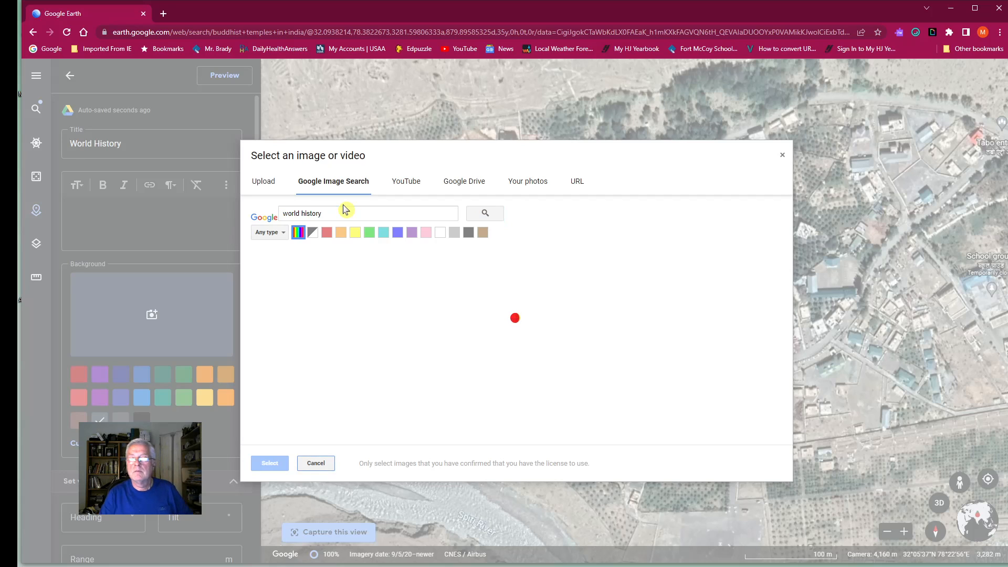
Find the colorful illustration with the "History Trivia" book further down the results and set it as the slide's background
{"action": "scroll", "coordinate": [544, 393], "scroll_direction": "down", "scroll_amount": 2}
{"action": "scroll", "coordinate": [546, 392], "scroll_direction": "down", "scroll_amount": 3}
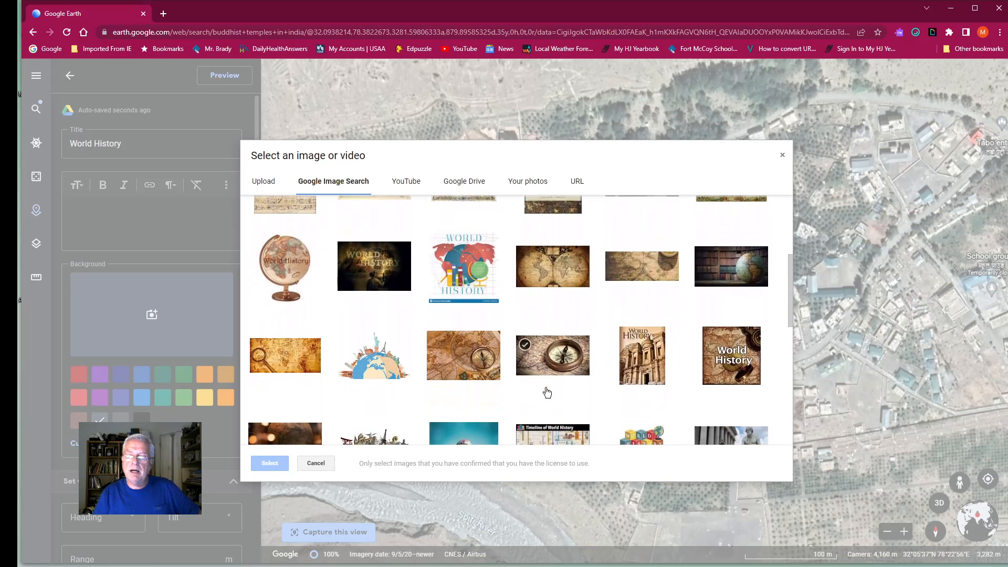
{"action": "scroll", "coordinate": [552, 385], "scroll_direction": "down", "scroll_amount": 2}
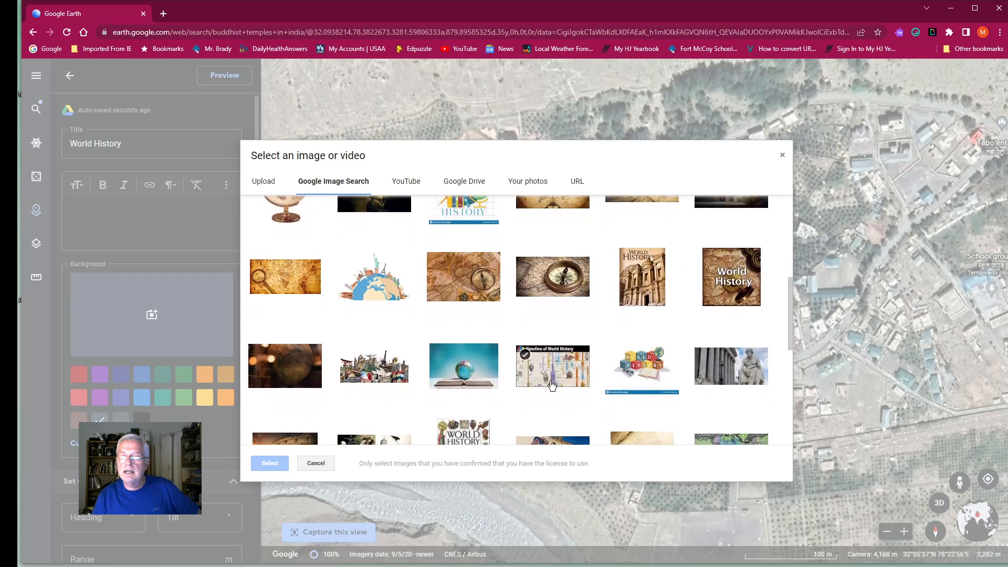
{"action": "scroll", "coordinate": [551, 386], "scroll_direction": "down", "scroll_amount": 3}
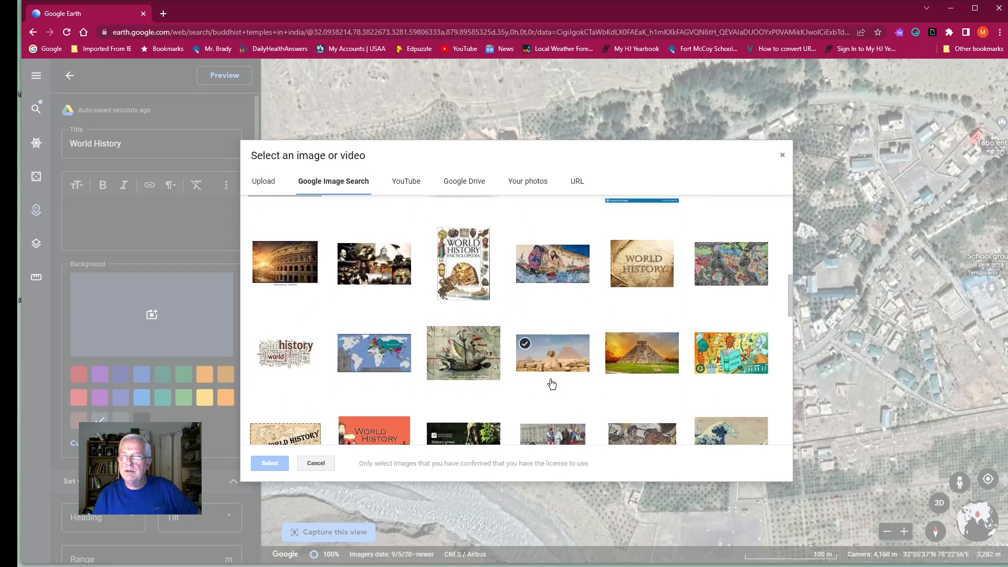
{"action": "scroll", "coordinate": [551, 385], "scroll_direction": "down", "scroll_amount": 1}
{"action": "scroll", "coordinate": [551, 385], "scroll_direction": "down", "scroll_amount": 1}
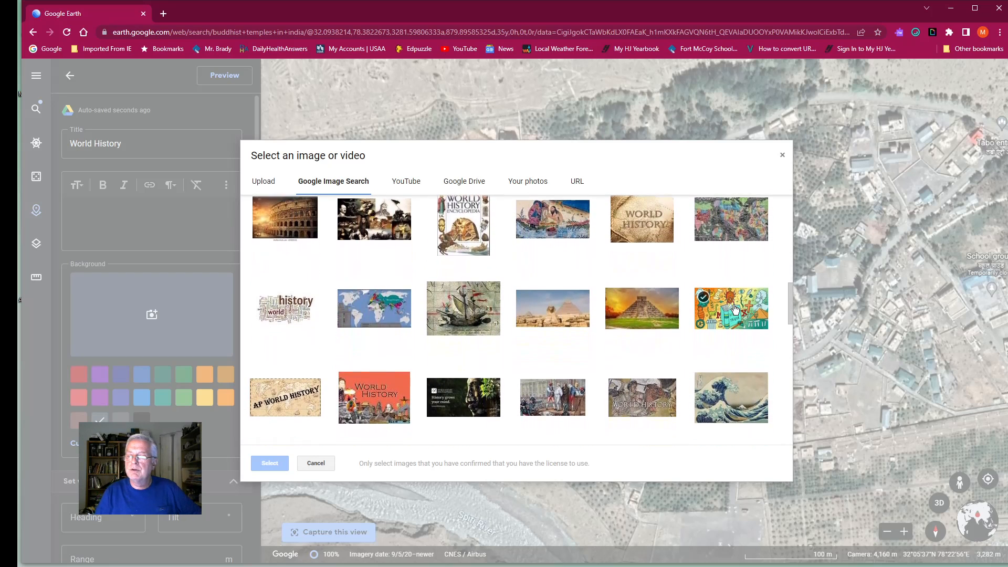
{"action": "left_click", "coordinate": [733, 309]}
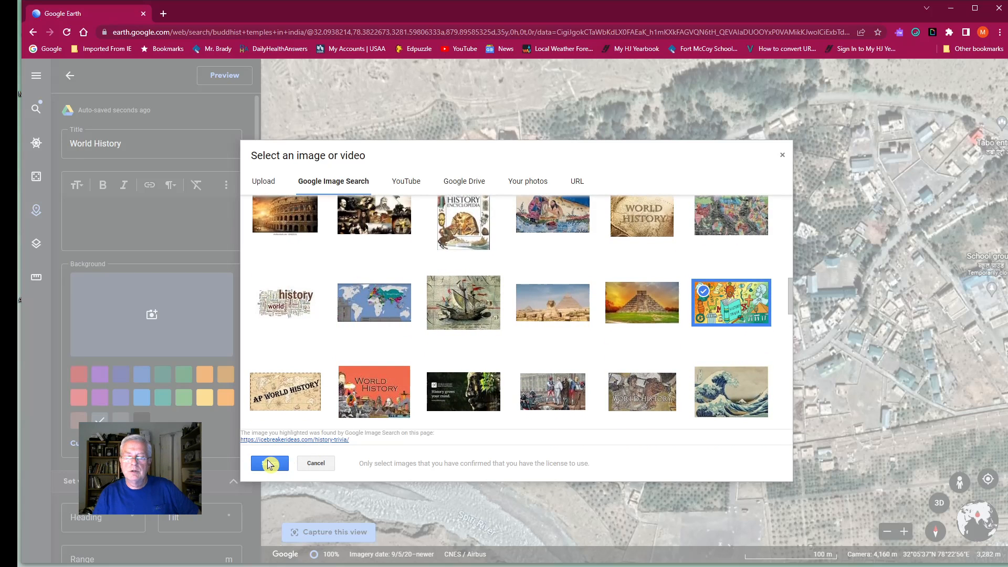
{"action": "left_click", "coordinate": [269, 463]}
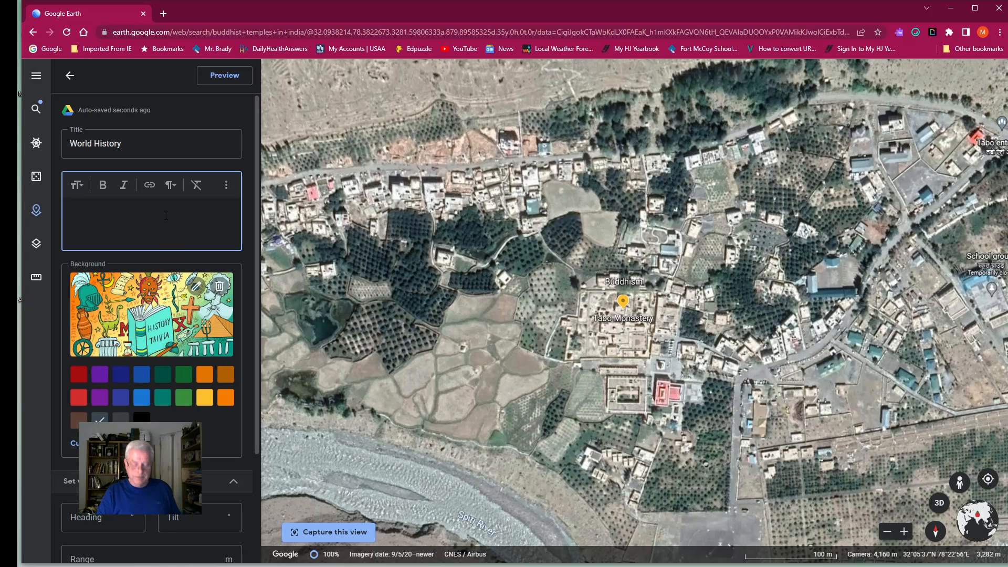
Enter the slide description "You intro your project with a short paragraph to your readers."
{"action": "type", "text": "You"}
{"action": "type", "text": " intro your project with a shosr"}
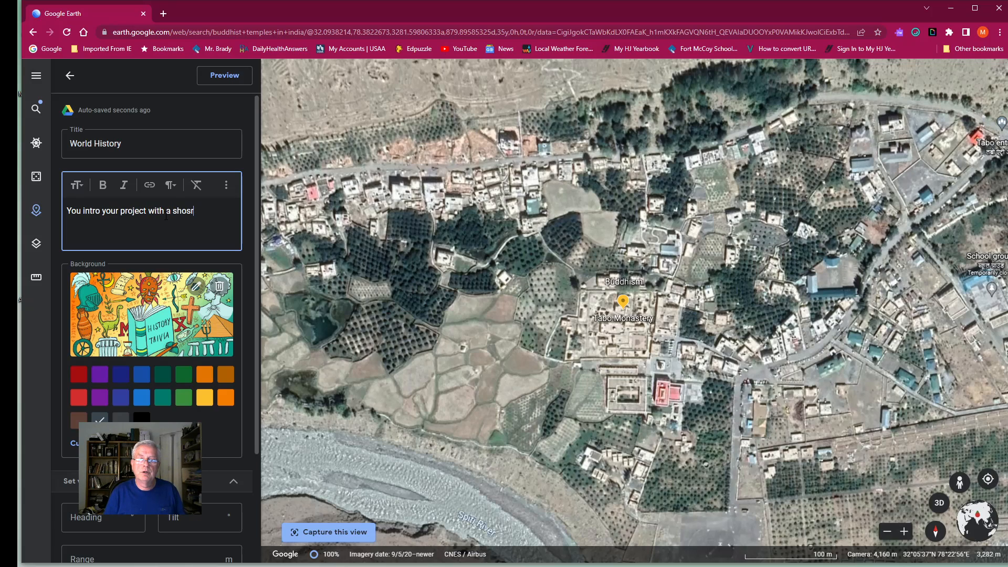
{"action": "key", "text": "BackSpace"}
{"action": "type", "text": "t paragraph to your"}
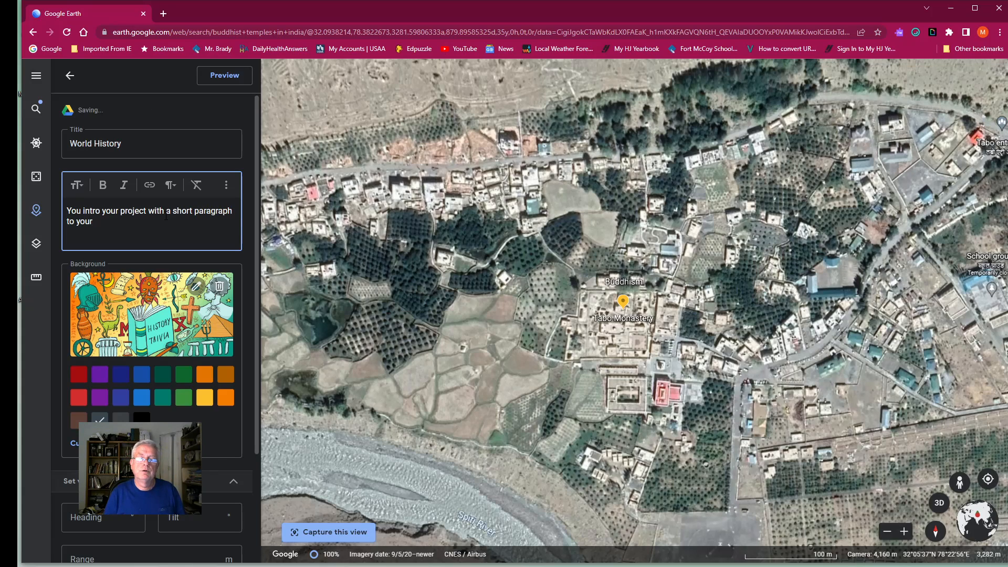
{"action": "type", "text": " readers. "}
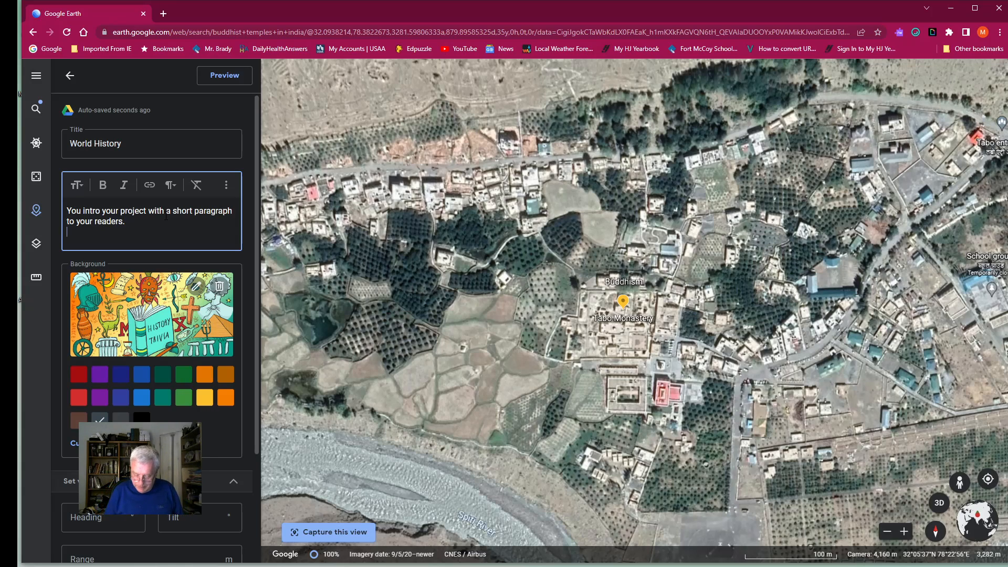
Add the student's full name, "1st Period" and the teacher's name on separate lines below the introductory sentence
{"action": "type", "text": "Joh"}
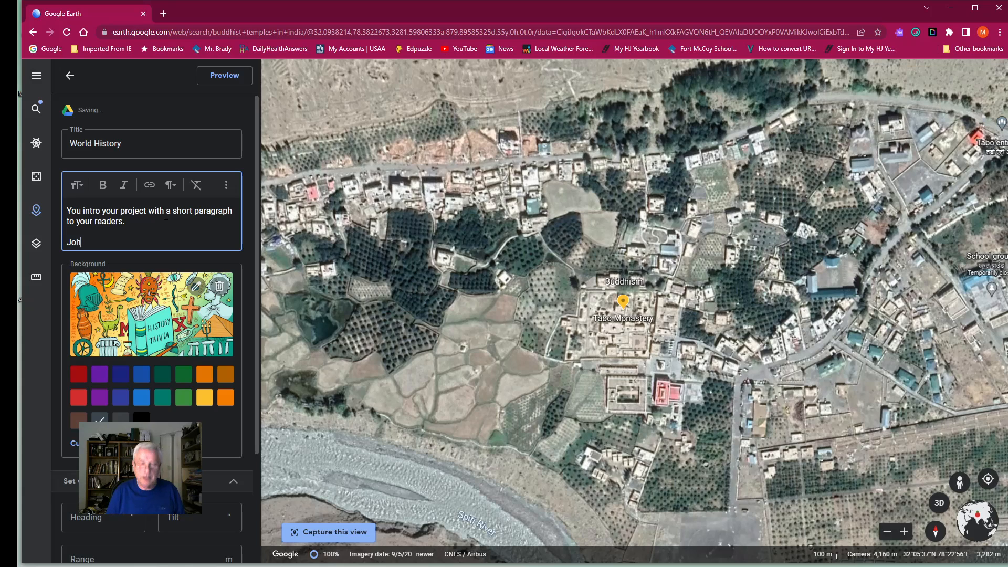
{"action": "type", "text": "nny Smith"}
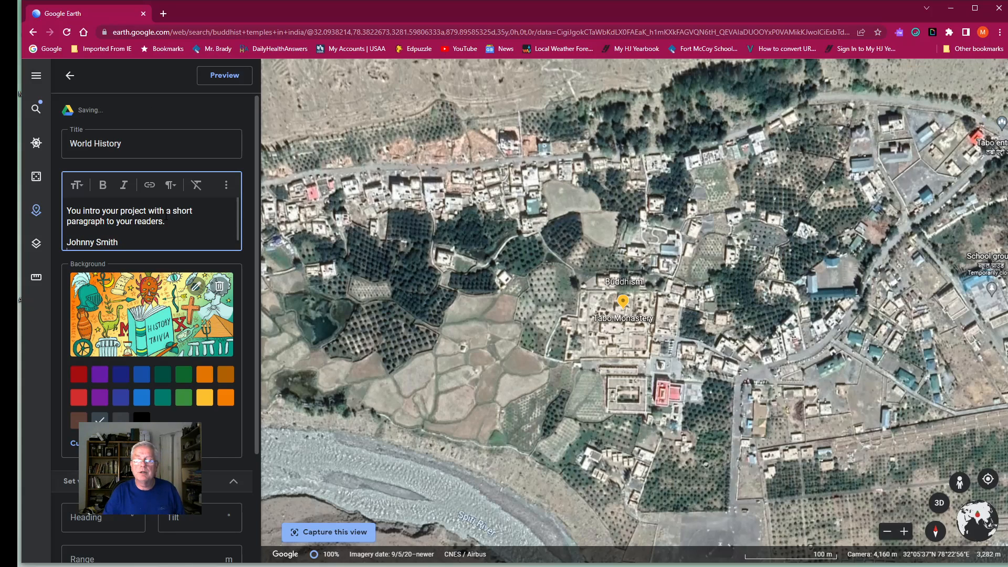
{"action": "scroll", "coordinate": [200, 229], "scroll_direction": "down", "scroll_amount": 2}
{"action": "scroll", "coordinate": [200, 229], "scroll_direction": "down", "scroll_amount": 2}
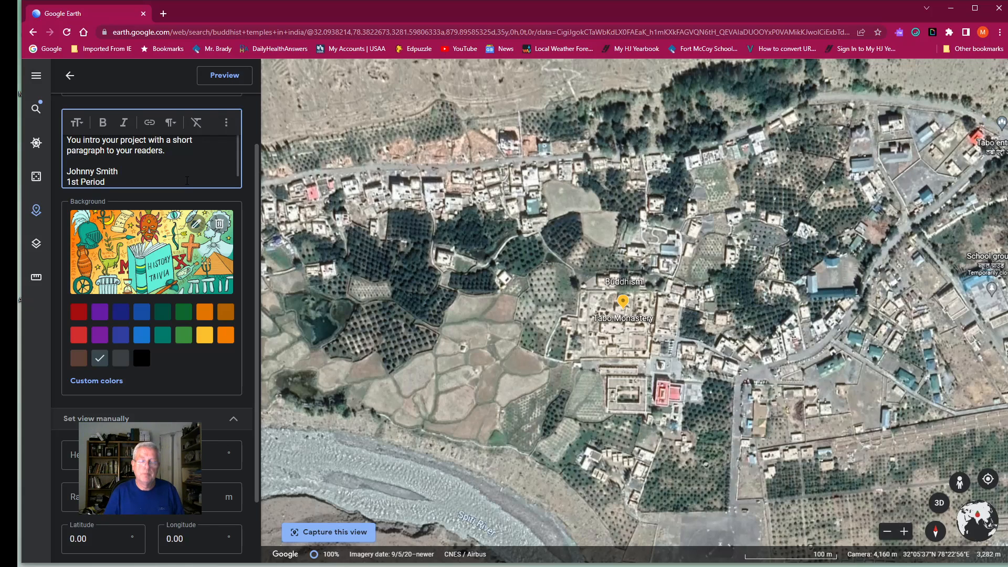
{"action": "key", "text": "Return"}
{"action": "type", "text": "Mr. Brady"}
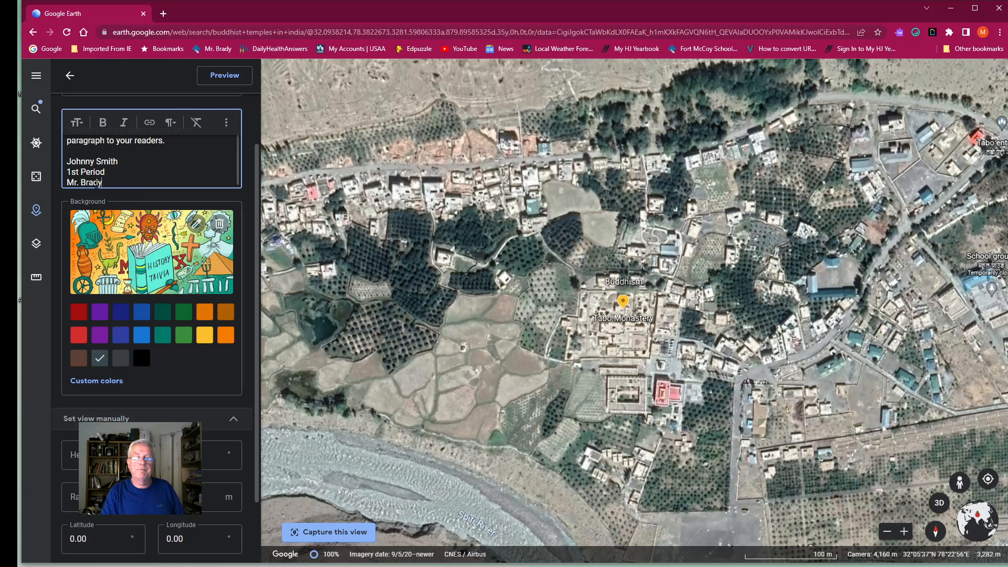
Return to the project and move the World History slide above the Tigris and Euphrates Rivers placemark
{"action": "scroll", "coordinate": [259, 155], "scroll_direction": "up", "scroll_amount": 1}
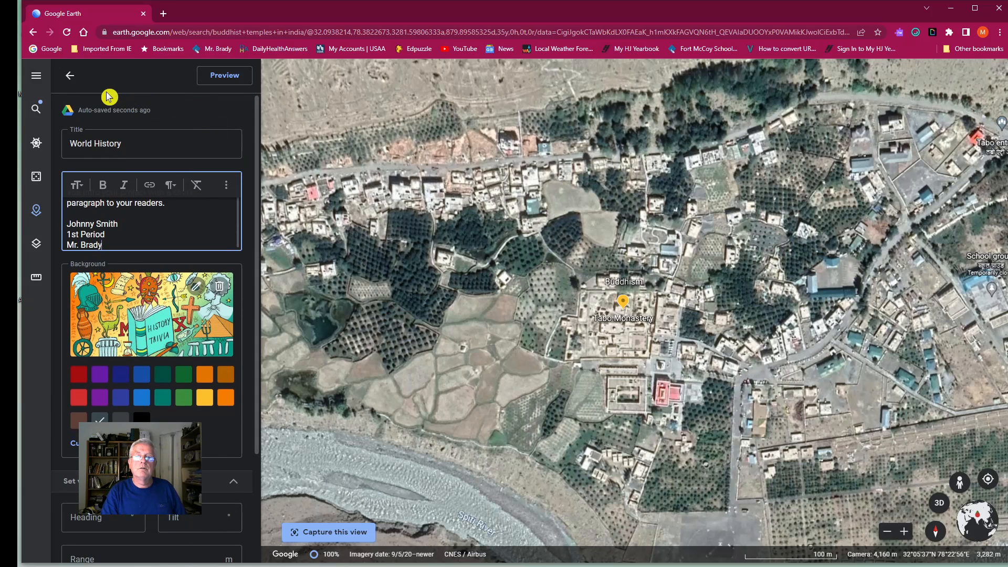
{"action": "left_click", "coordinate": [70, 76]}
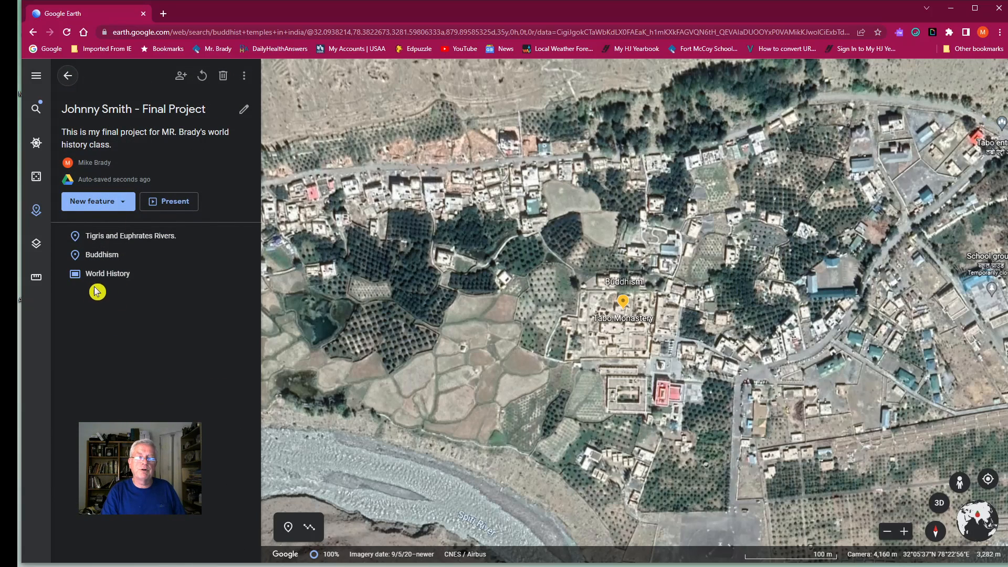
{"action": "left_click_drag", "start_coordinate": [106, 279], "coordinate": [109, 235]}
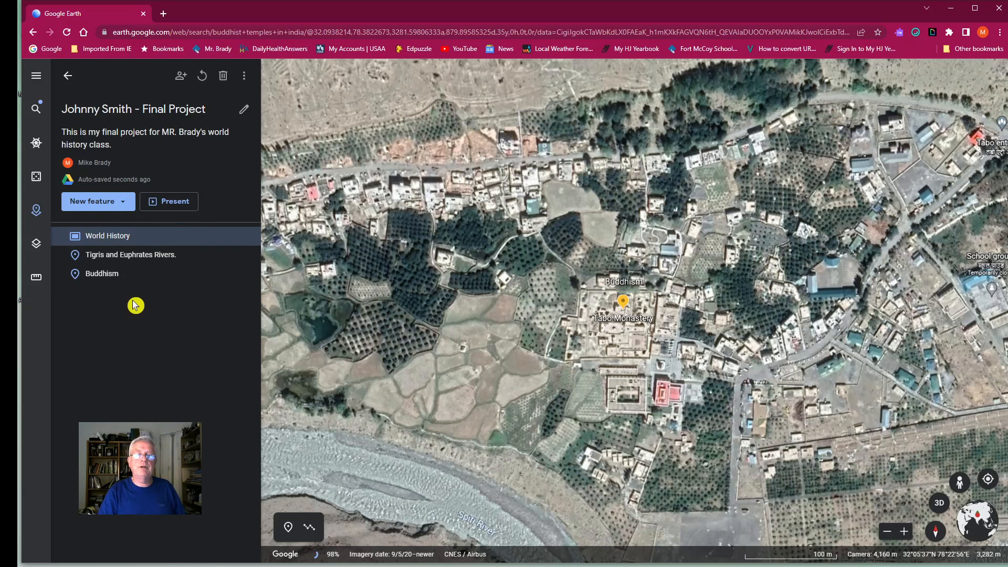
Present the project from the World History slide through both placemarks, browsing the rivers' images, and exit the presentation
{"action": "left_click", "coordinate": [169, 201]}
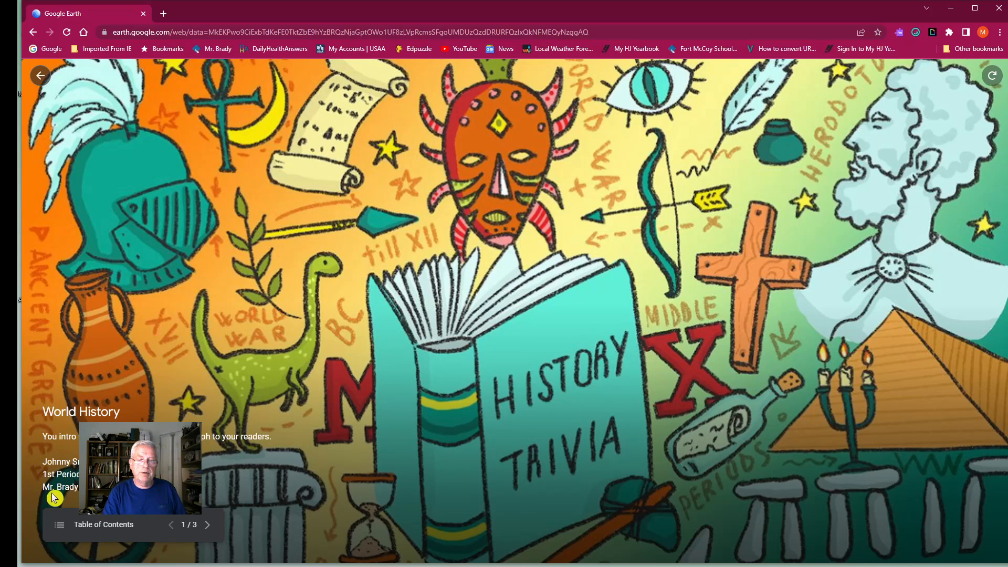
{"action": "left_click", "coordinate": [207, 525]}
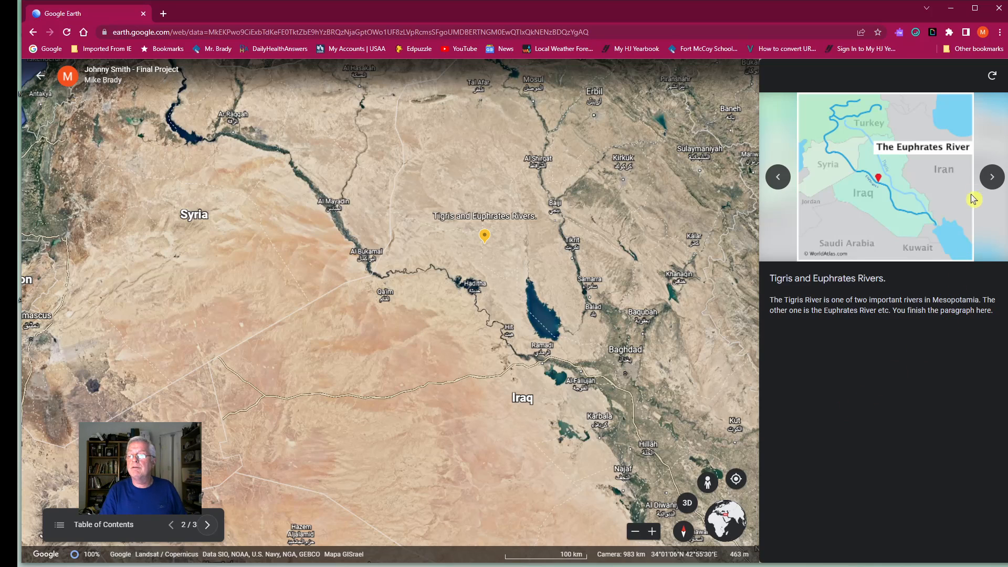
{"action": "left_click", "coordinate": [992, 176]}
{"action": "left_click", "coordinate": [991, 176]}
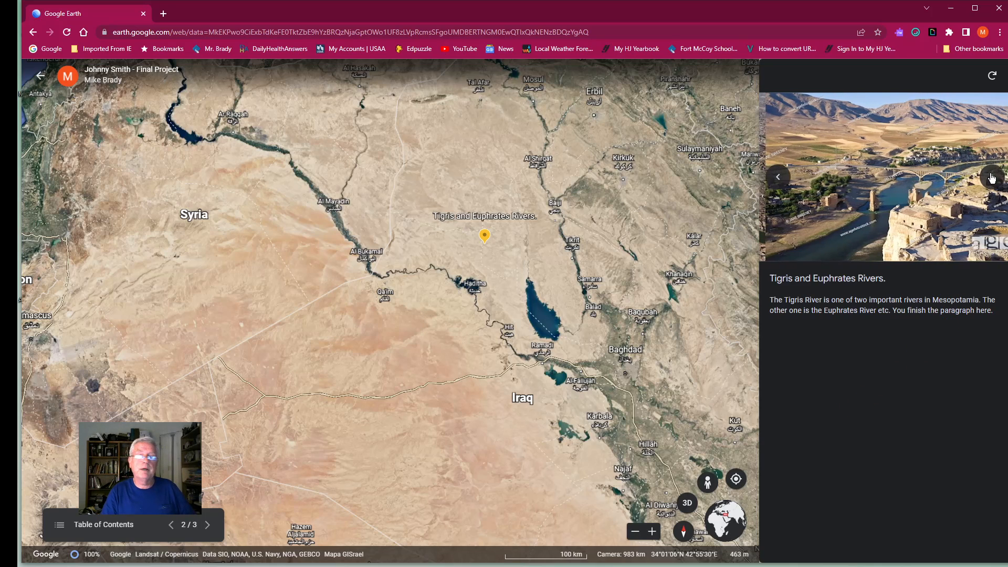
{"action": "left_click", "coordinate": [214, 527]}
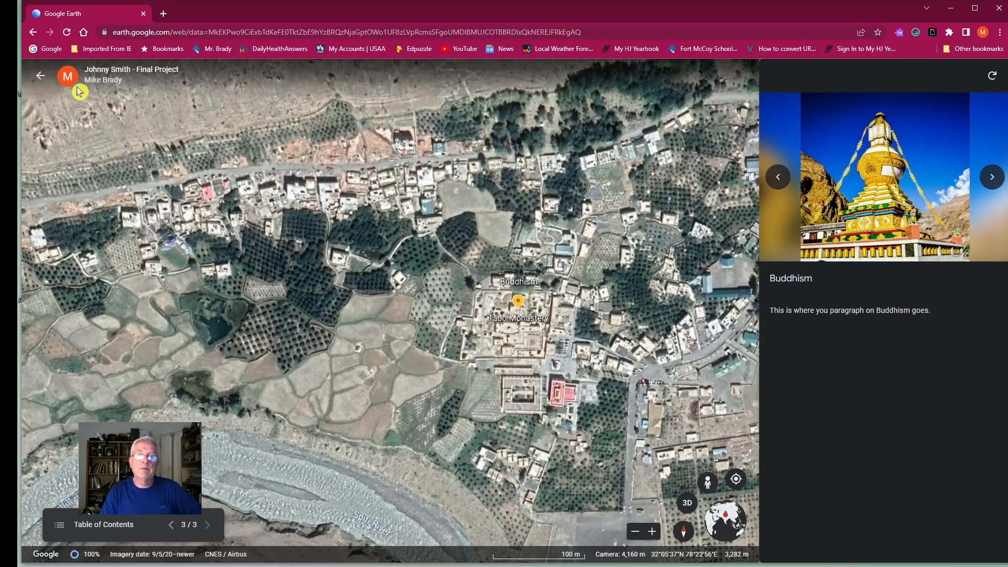
{"action": "left_click", "coordinate": [41, 78]}
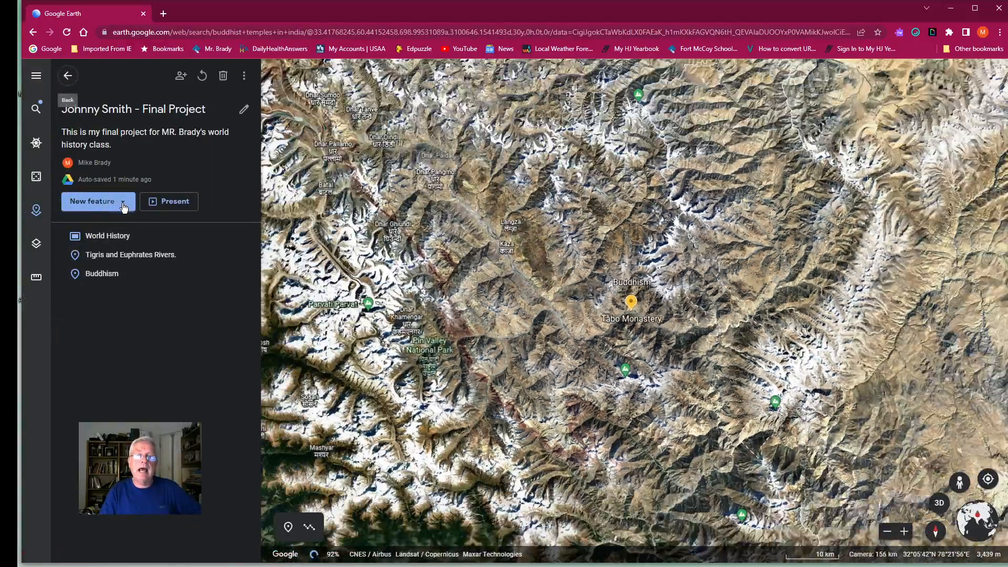
{"action": "left_click", "coordinate": [125, 209]}
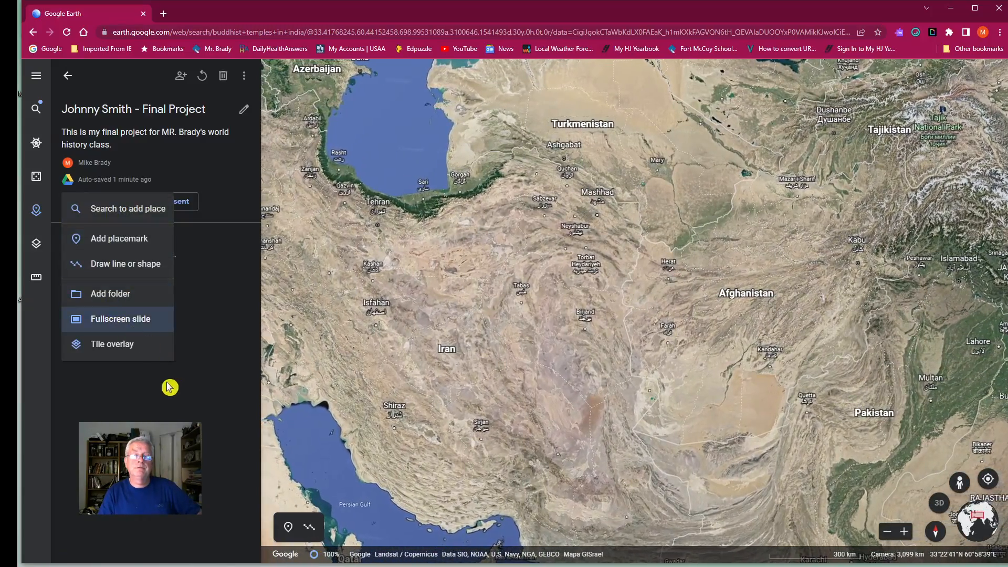
{"action": "left_click", "coordinate": [169, 409]}
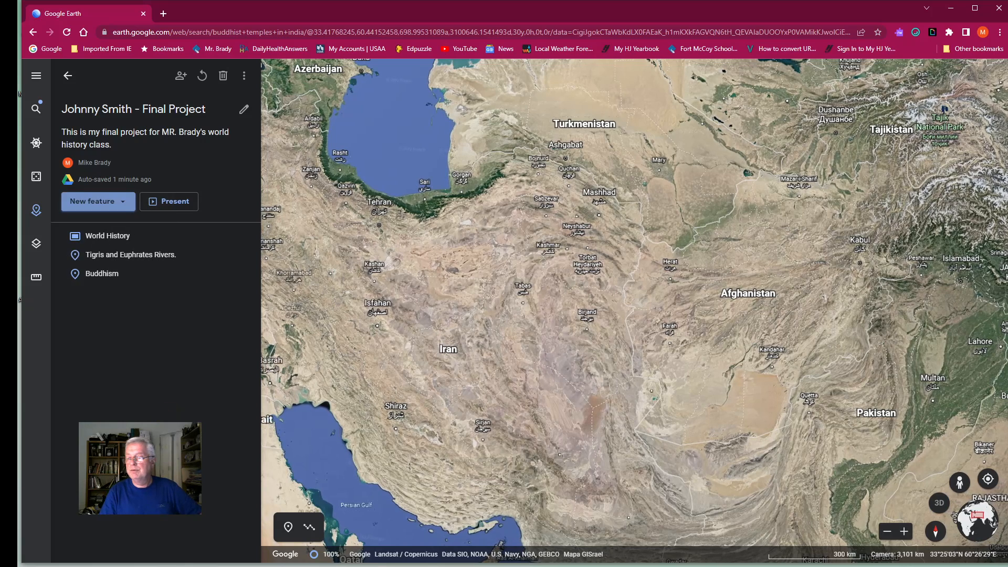